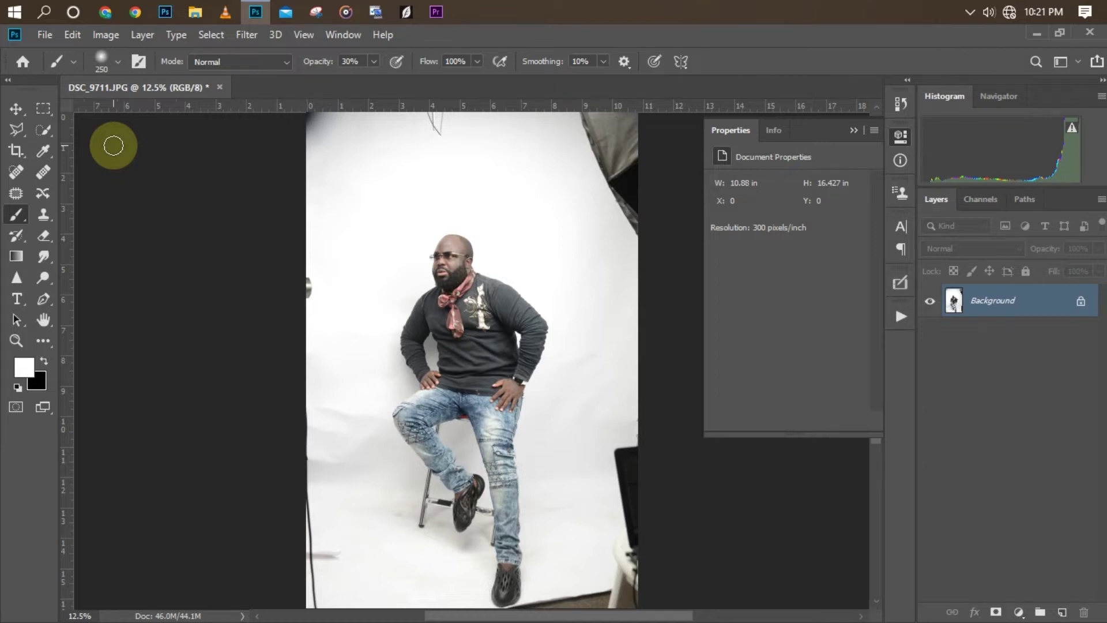
- Zoom in and out to inspect the full photo and the seated man
key("ctrl+minus")
key("ctrl+plus")
key("ctrl+plus")
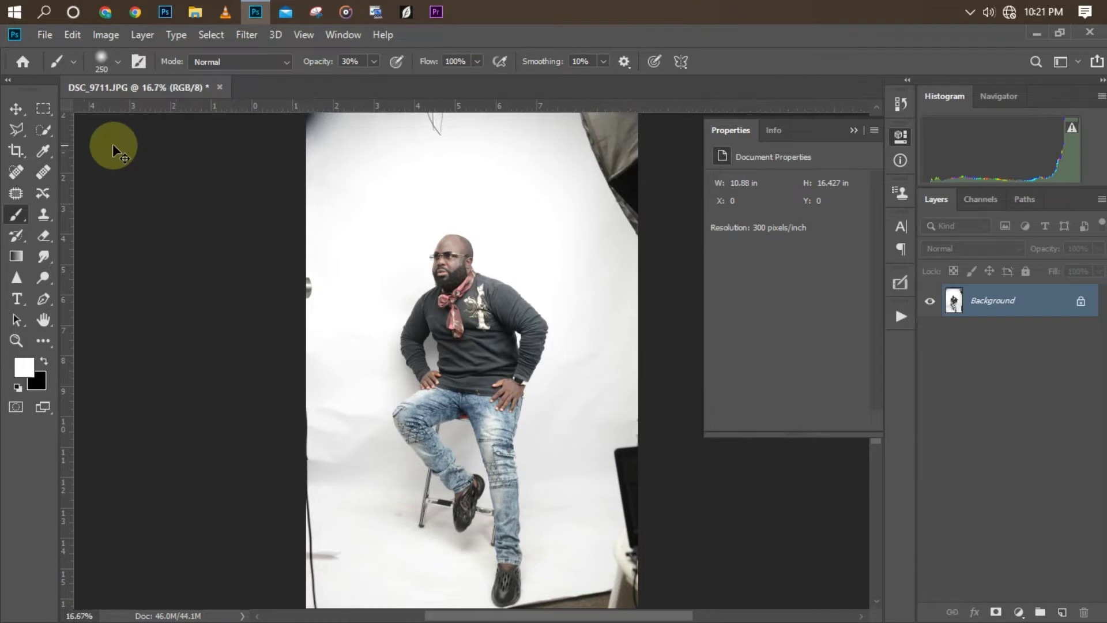
key("ctrl+minus")
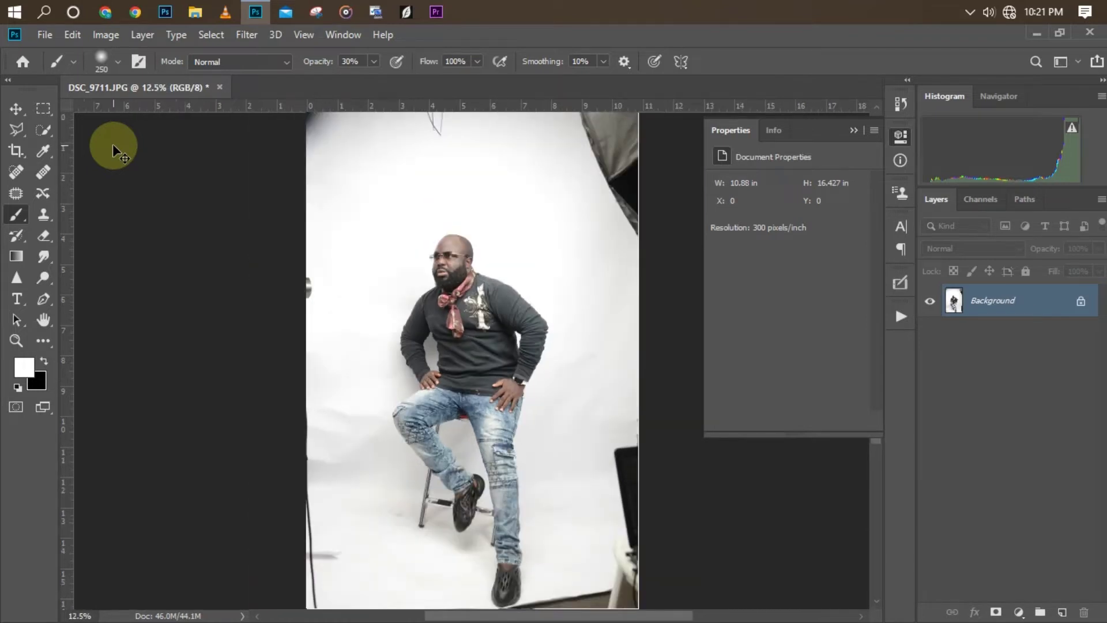
key("ctrl+minus")
key("ctrl+plus")
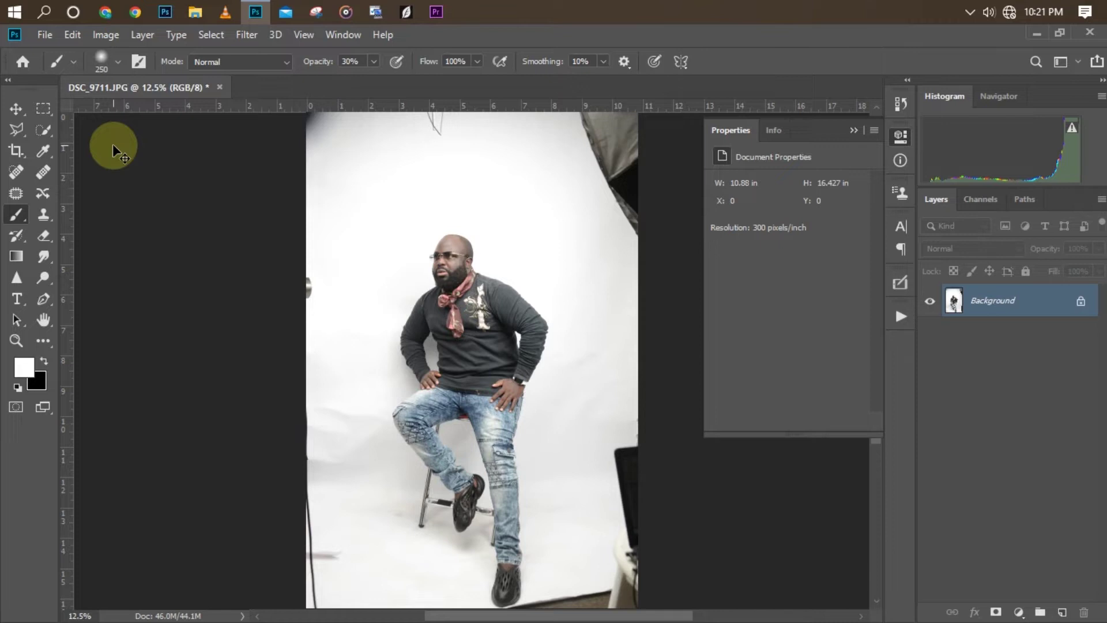
key("ctrl+minus")
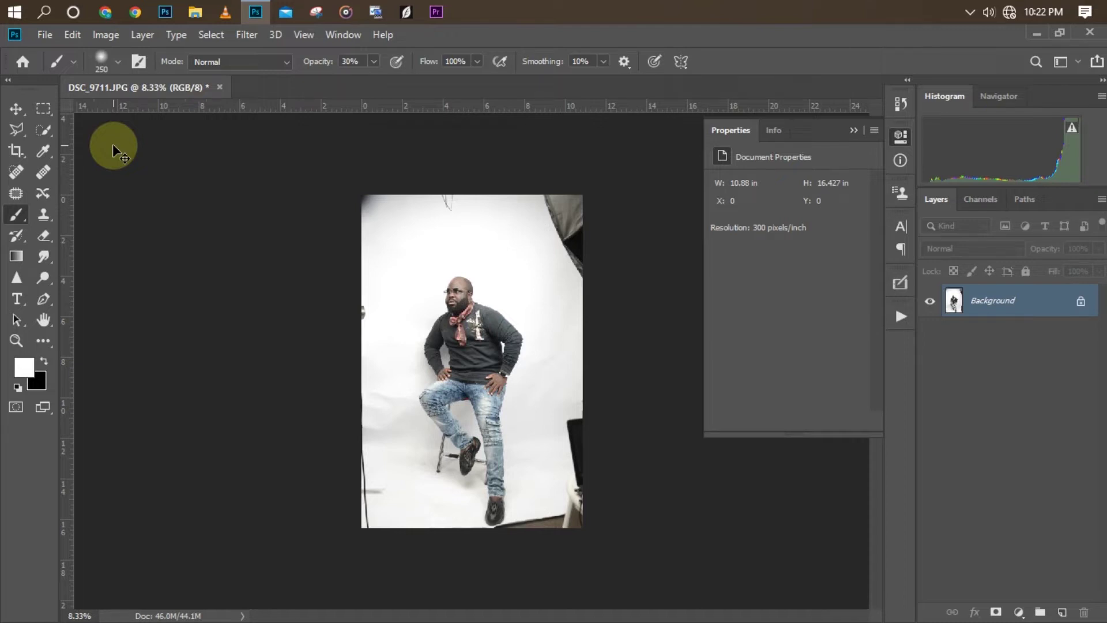
key("ctrl+plus")
key("ctrl+plus")
key("ctrl+minus")
key("ctrl+minus")
key("ctrl+minus")
key("ctrl+plus")
key("ctrl+plus")
key("ctrl+minus")
key("ctrl+plus")
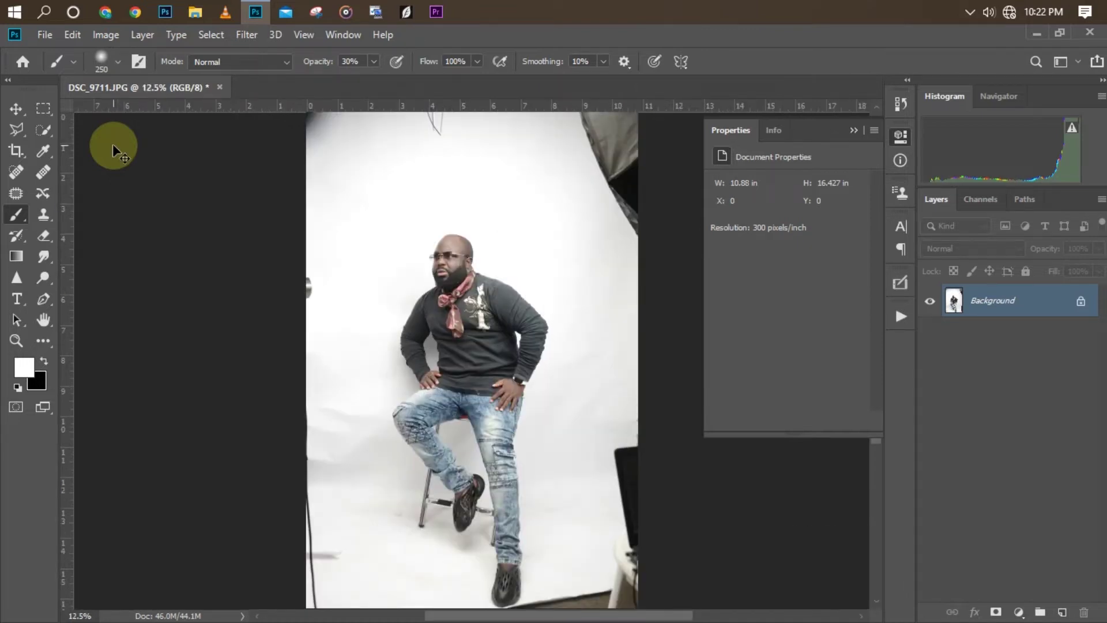
key("ctrl+minus")
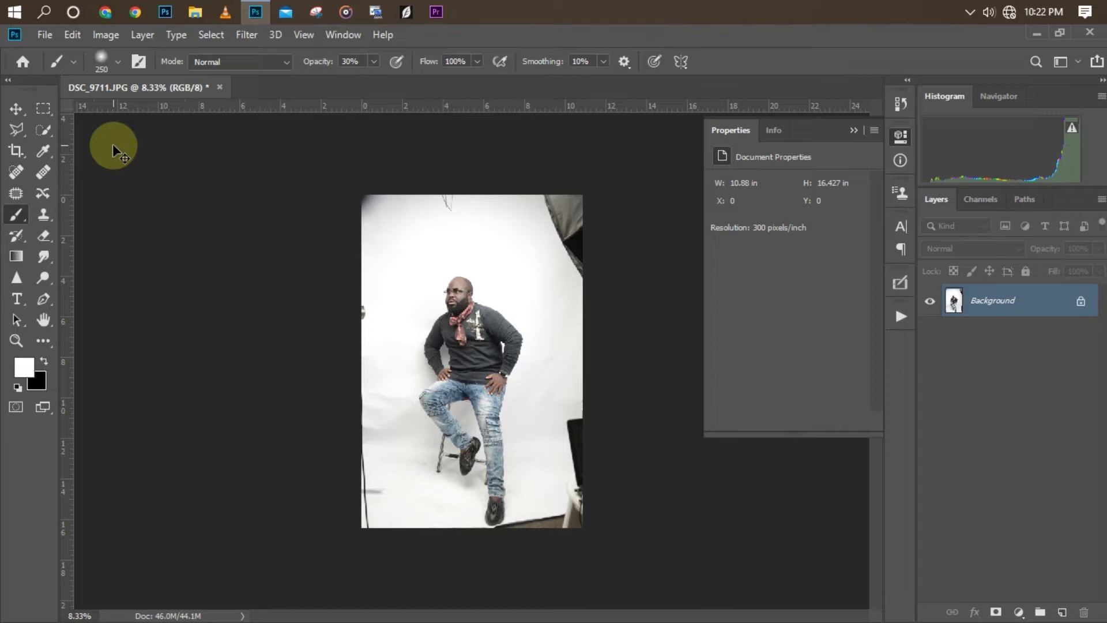
key("ctrl+plus")
key("ctrl+plus")
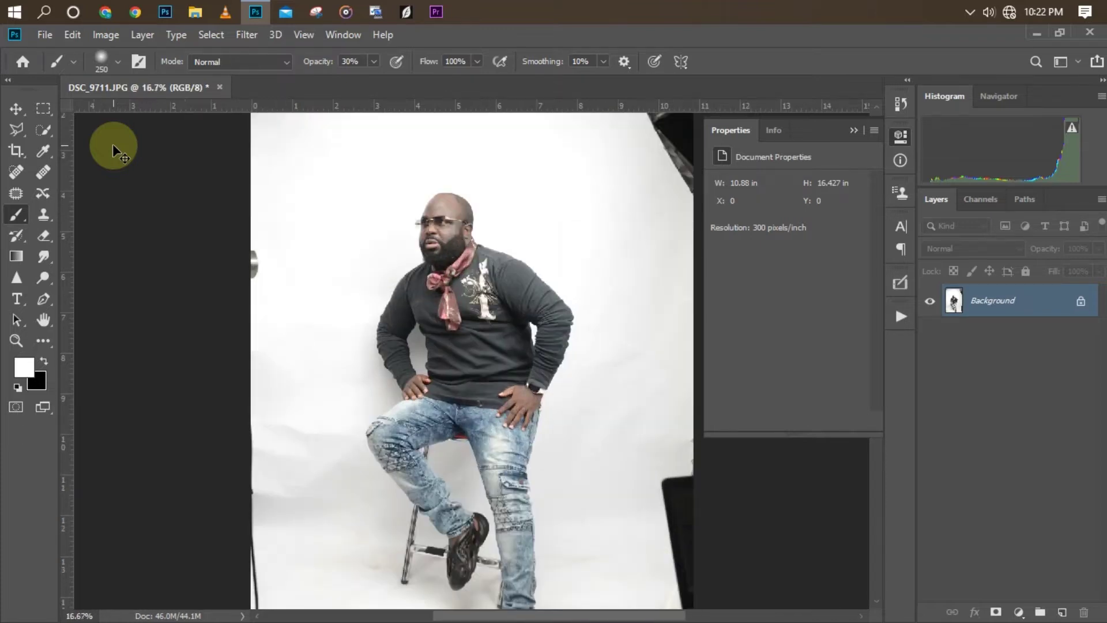
key("ctrl+minus")
key("ctrl+minus")
key("ctrl+plus")
key("ctrl+plus")
key("ctrl+minus")
key("ctrl+minus")
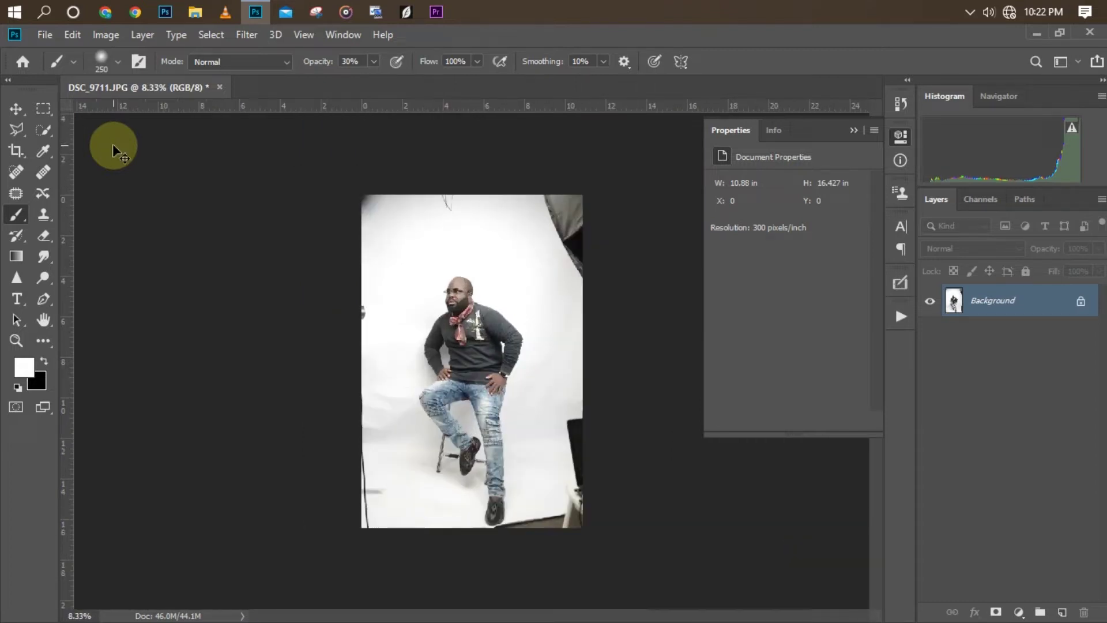
- Duplicate the Background photo onto a new Layer 1
key("ctrl+j")
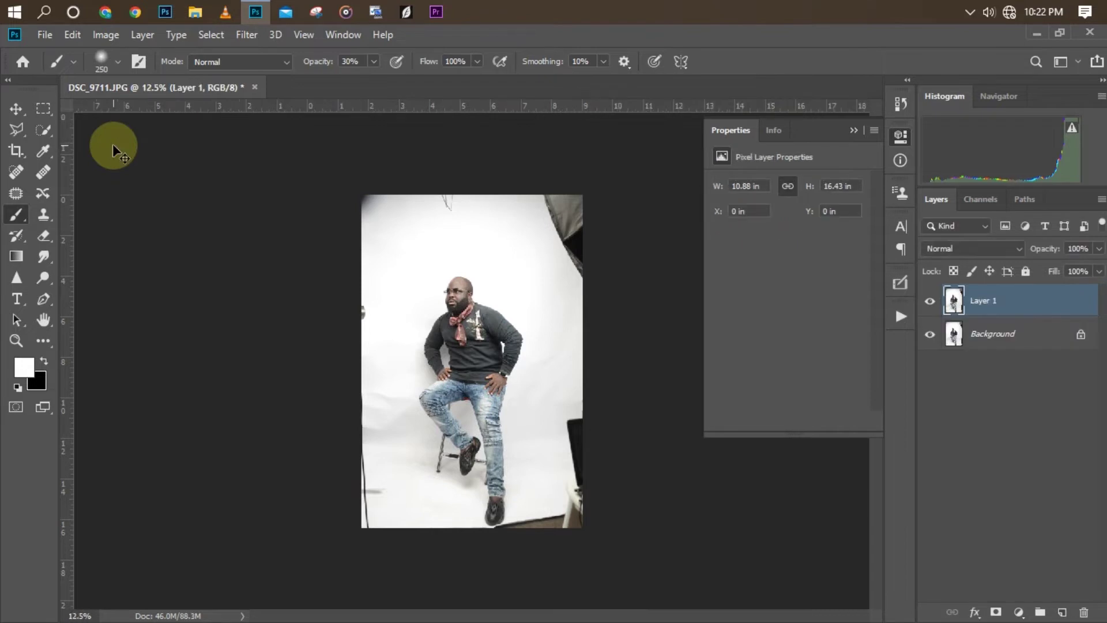
key("ctrl+plus")
key("ctrl+minus")
key("ctrl+plus")
key("ctrl+minus")
key("ctrl+minus")
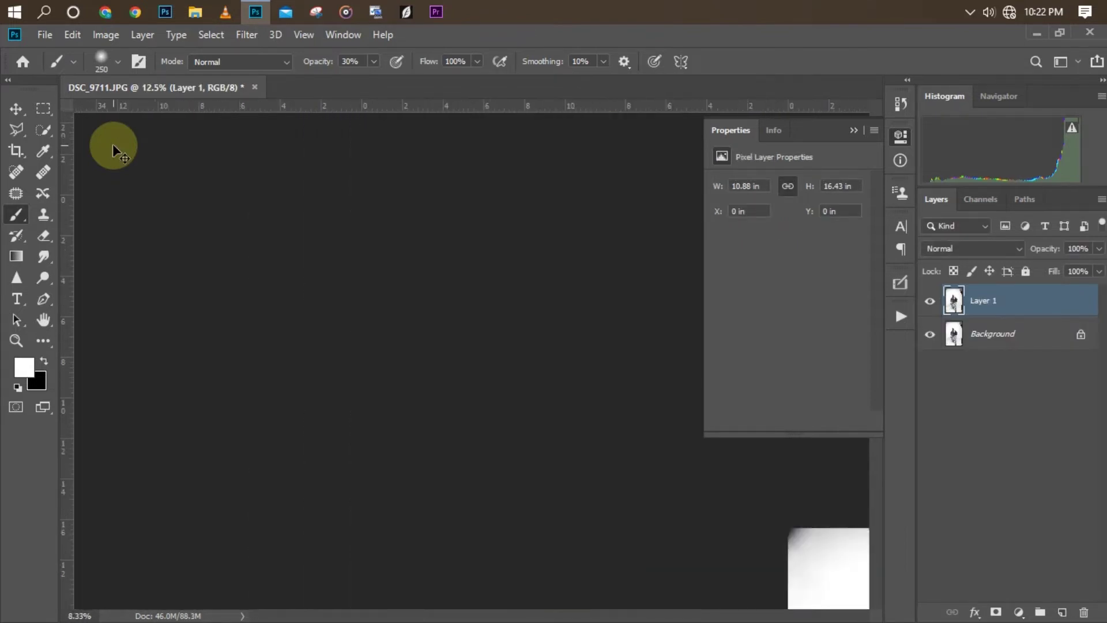
- Crop to a 5:7 portrait frame, shifting the photo up and extending past the left edge
left_click(15, 150)
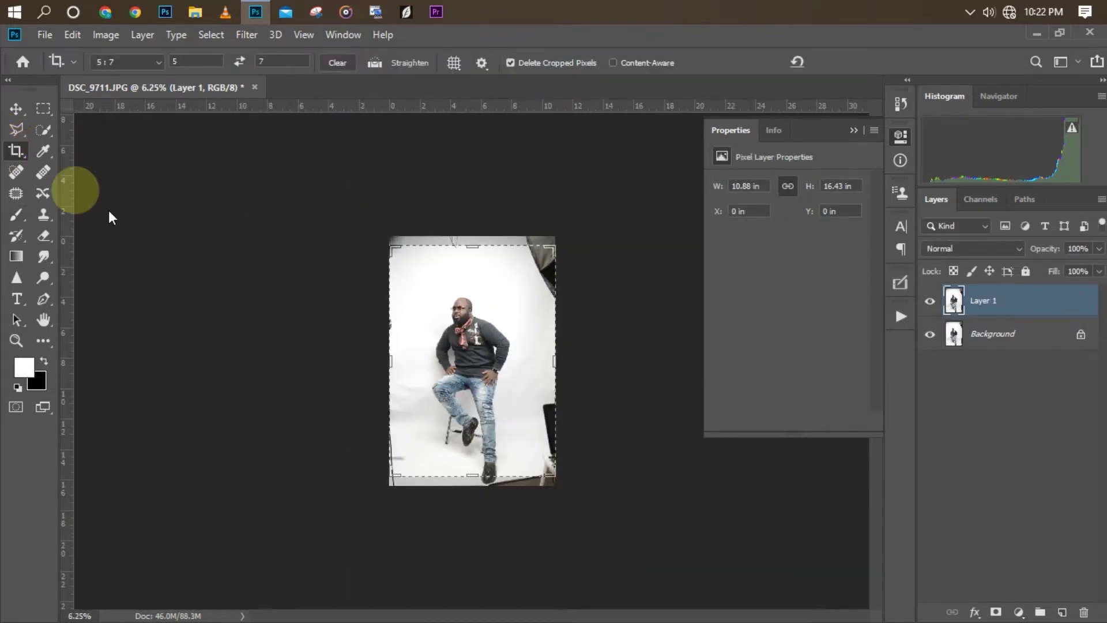
left_click(507, 409)
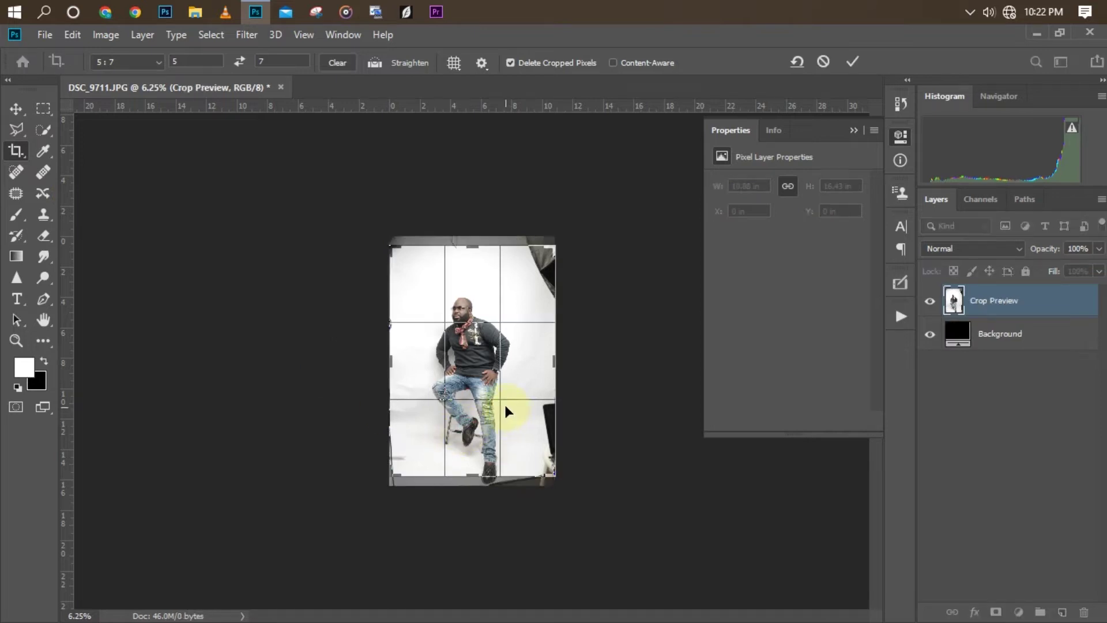
left_click_drag(505, 407, 502, 402)
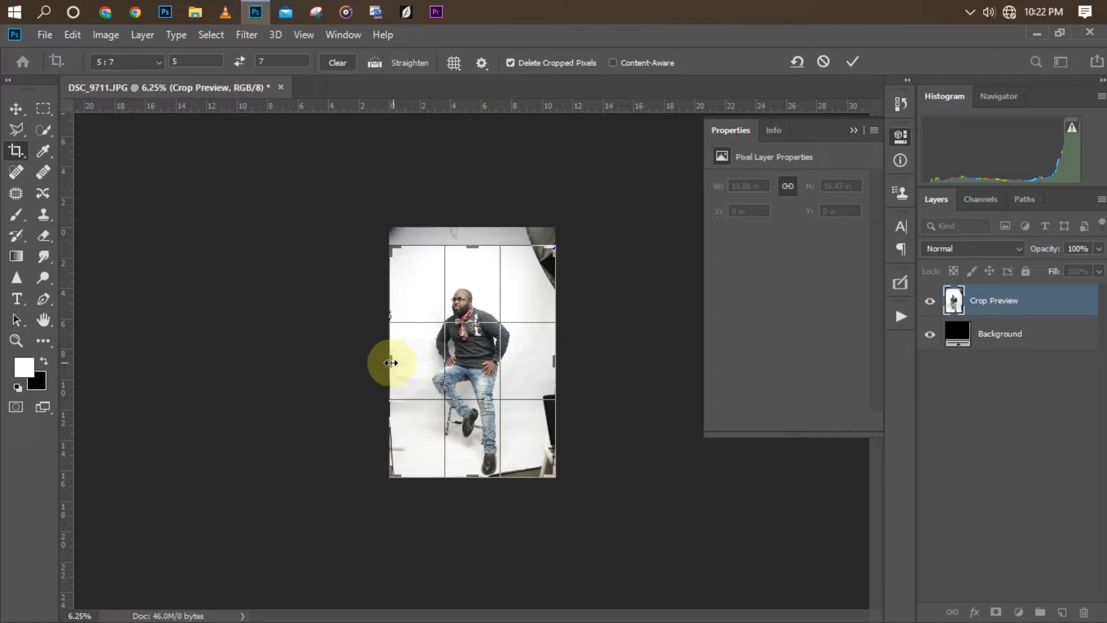
left_click_drag(391, 362, 386, 363)
left_click_drag(482, 377, 478, 375)
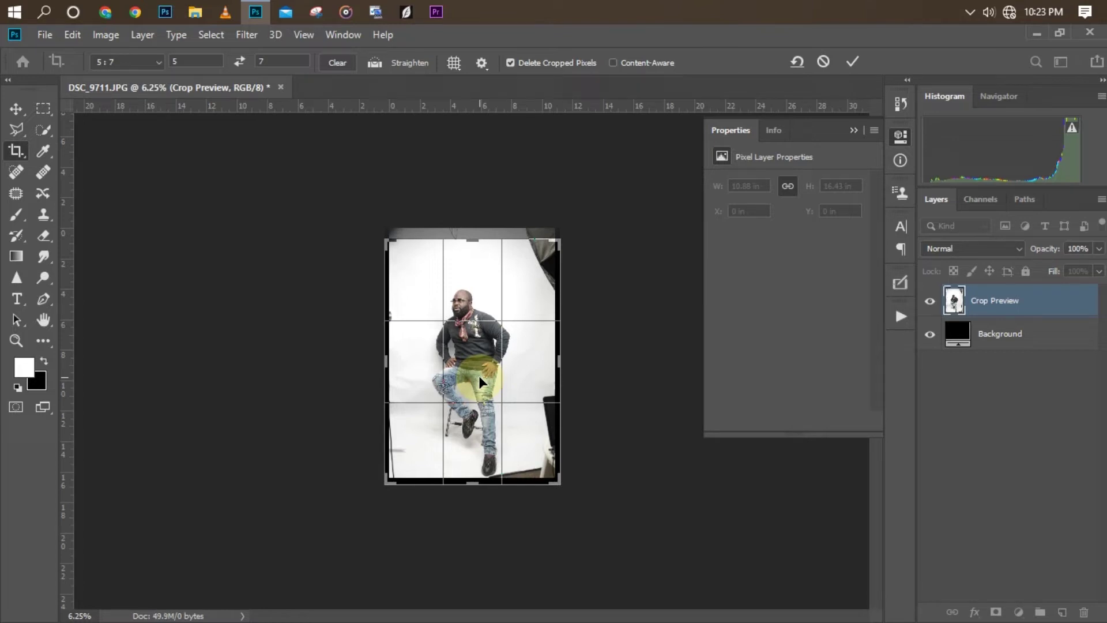
key("Return")
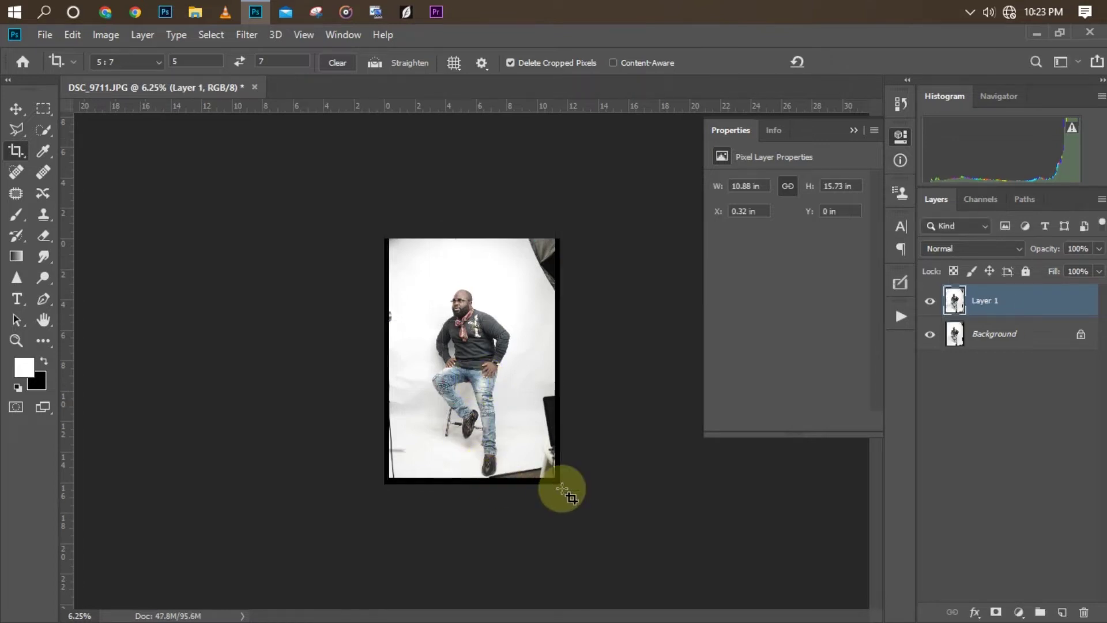
key("ctrl+plus")
key("ctrl+plus")
key("ctrl+plus")
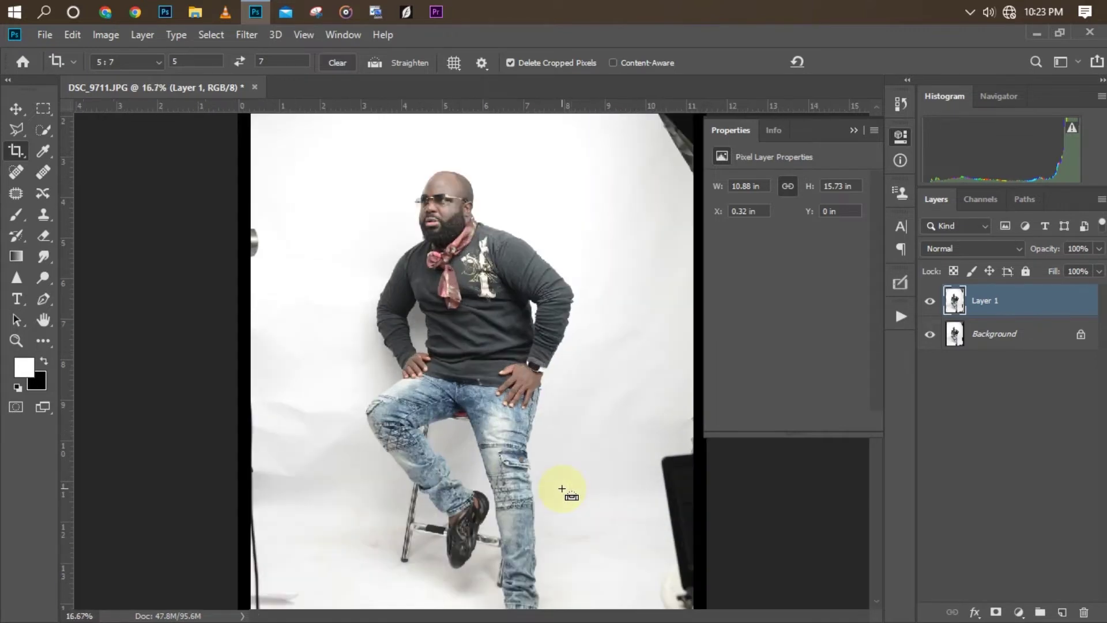
key("ctrl+minus")
key("ctrl+minus")
key("ctrl+plus")
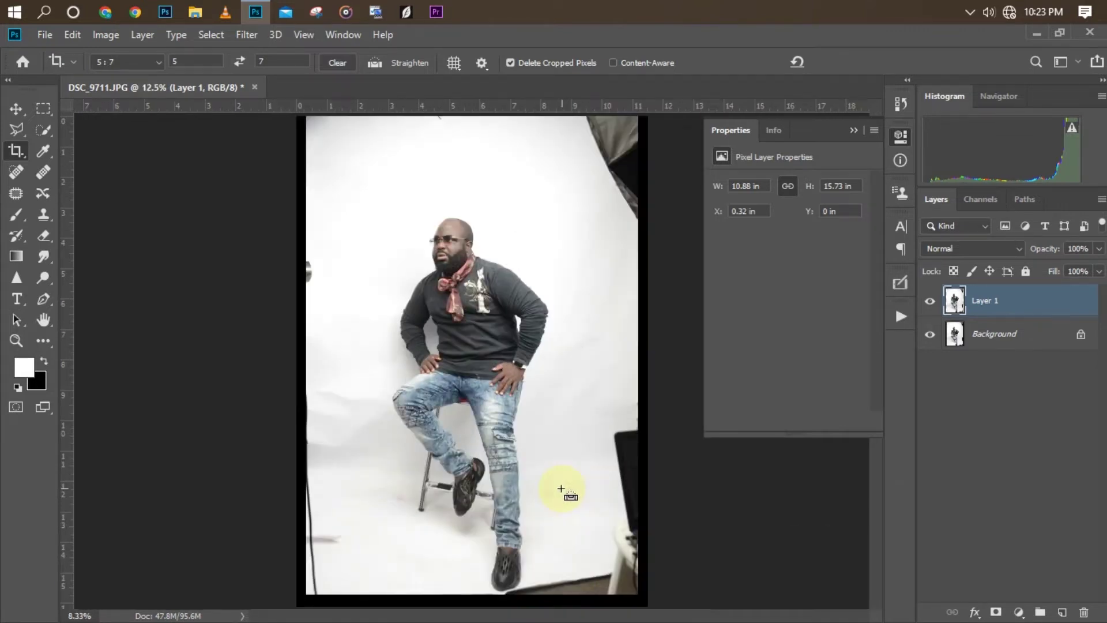
key("ctrl+minus")
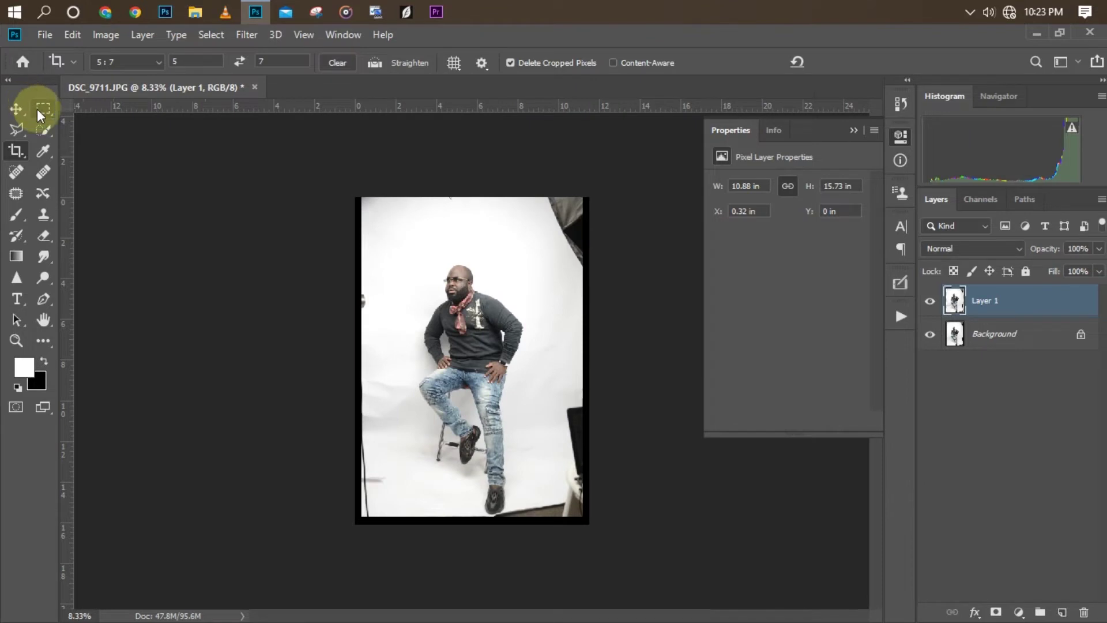
- Stretch the selected left white strip outward over the black border so Layer 1 starts at X 0
left_click_drag(43, 115, 97, 115)
left_click_drag(356, 198, 388, 528)
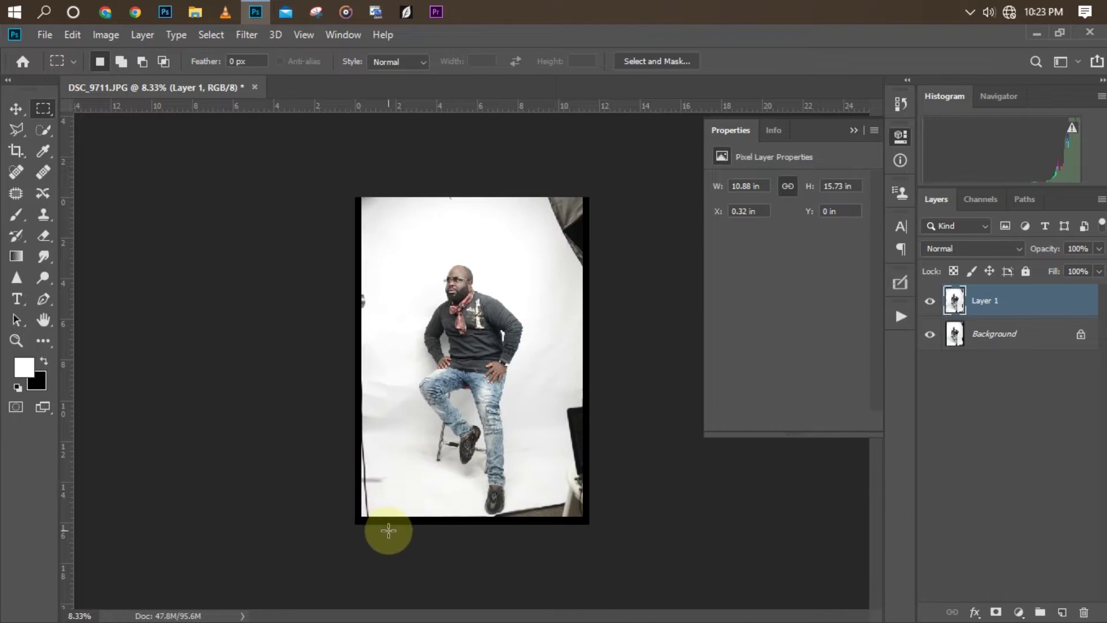
key("ctrl+y")
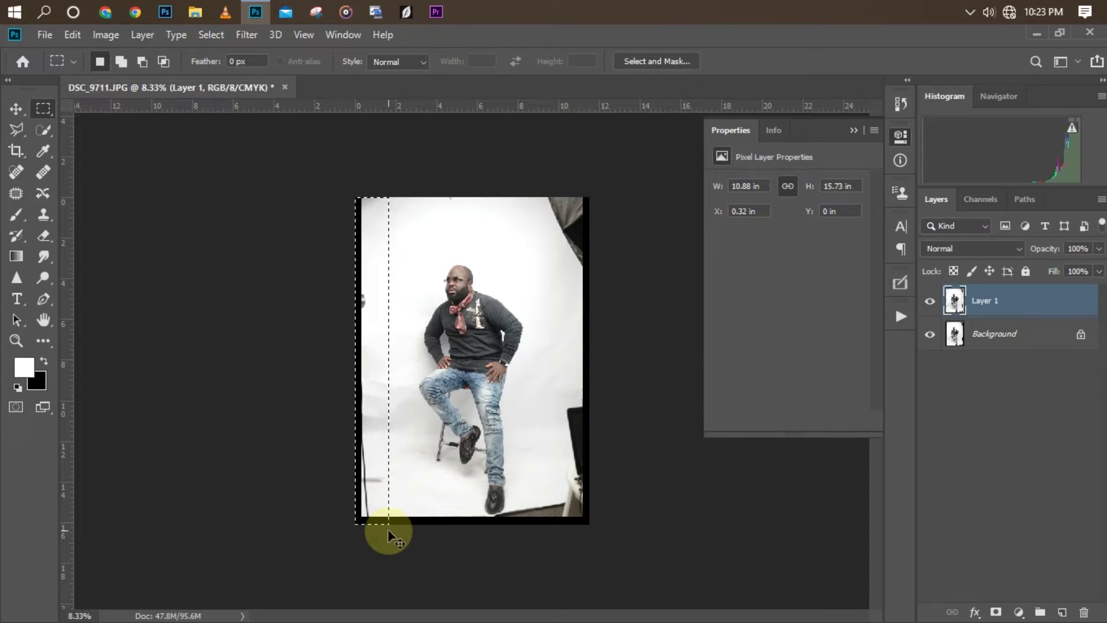
key("ctrl+t")
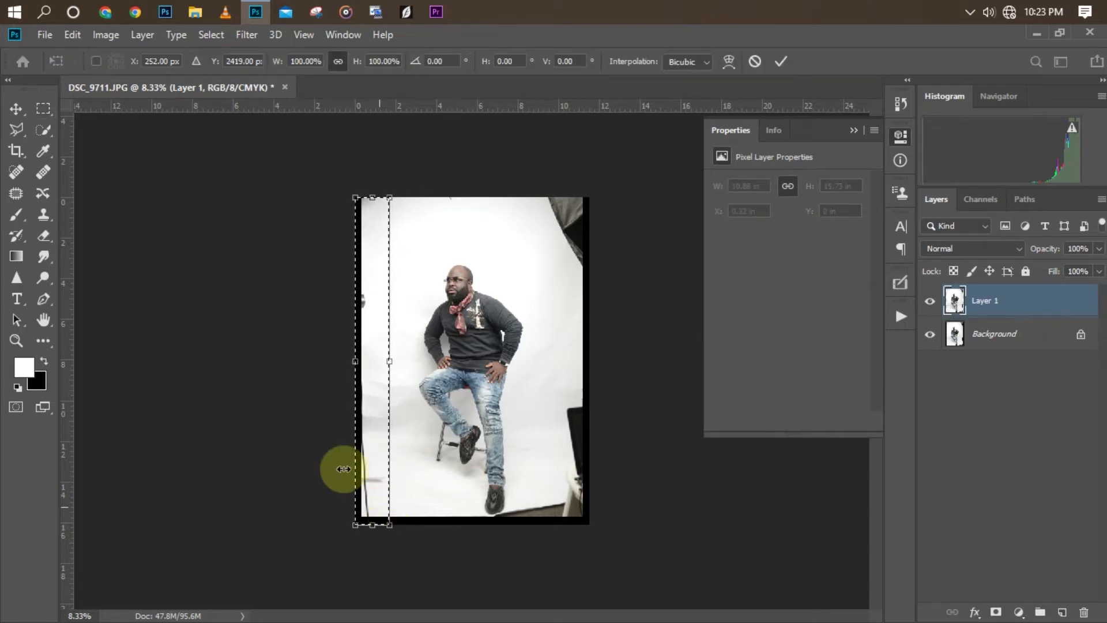
left_click_drag(358, 362, 302, 361)
key("Return")
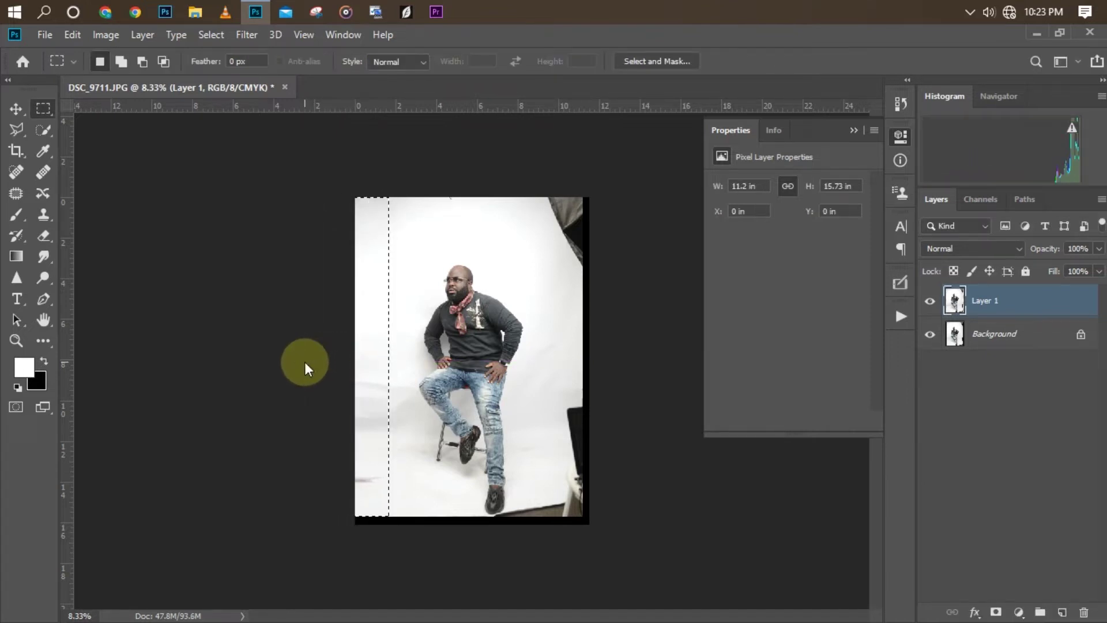
key("ctrl+d")
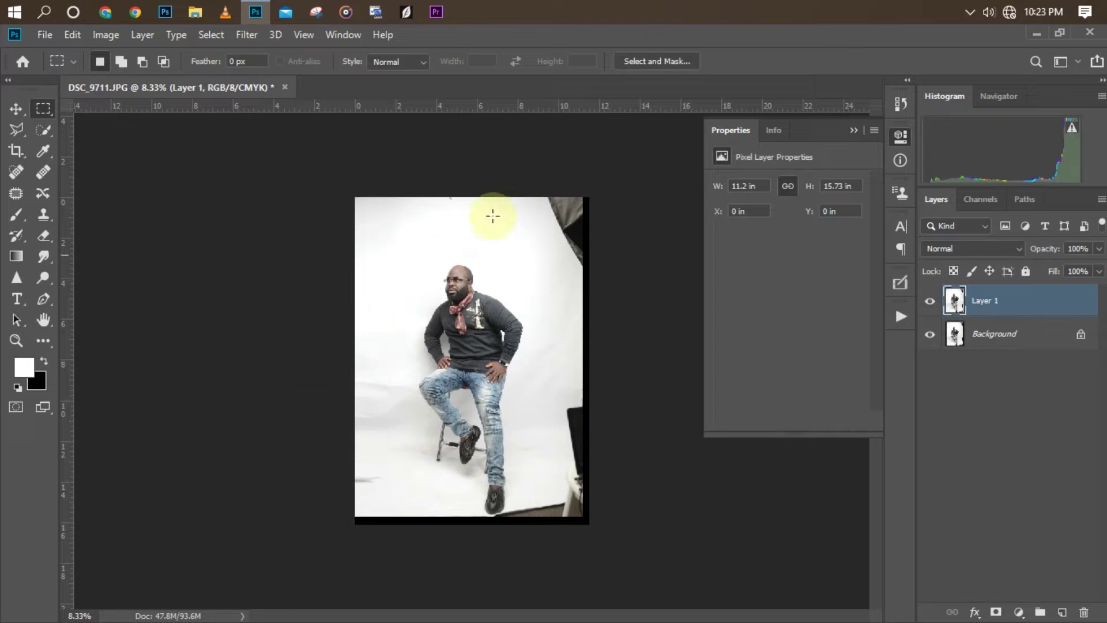
left_click_drag(532, 179, 654, 605)
key("shift+Left")
key("shift+Left")
key("shift+Left")
key("shift+Left")
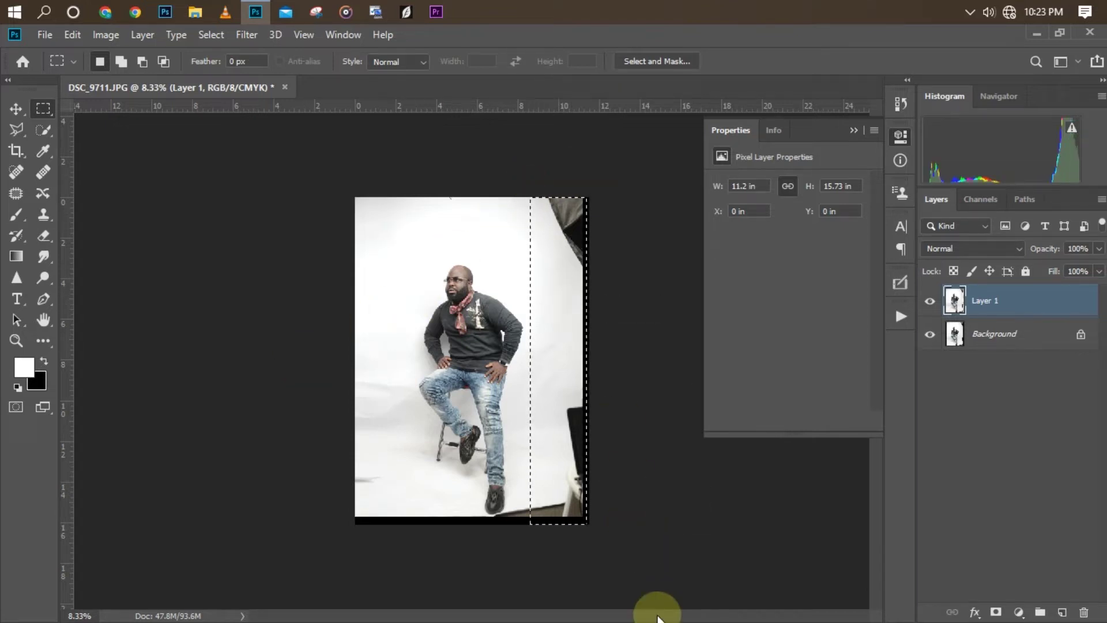
key("shift+Left")
key("shift+Left")
key("shift+Left")
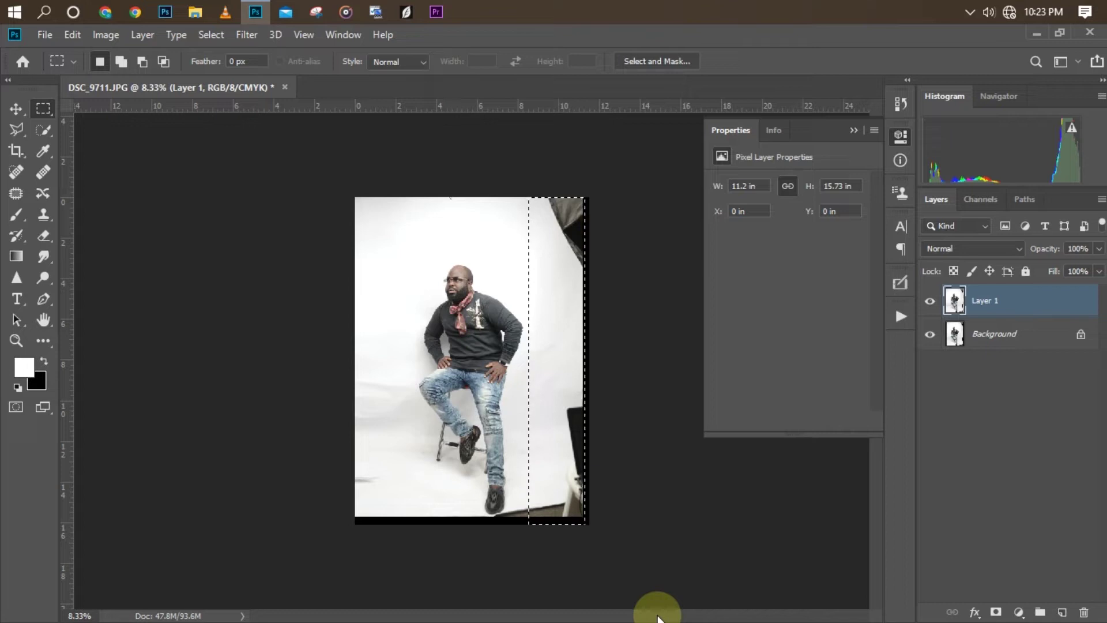
key("ctrl+plus")
key("ctrl+minus")
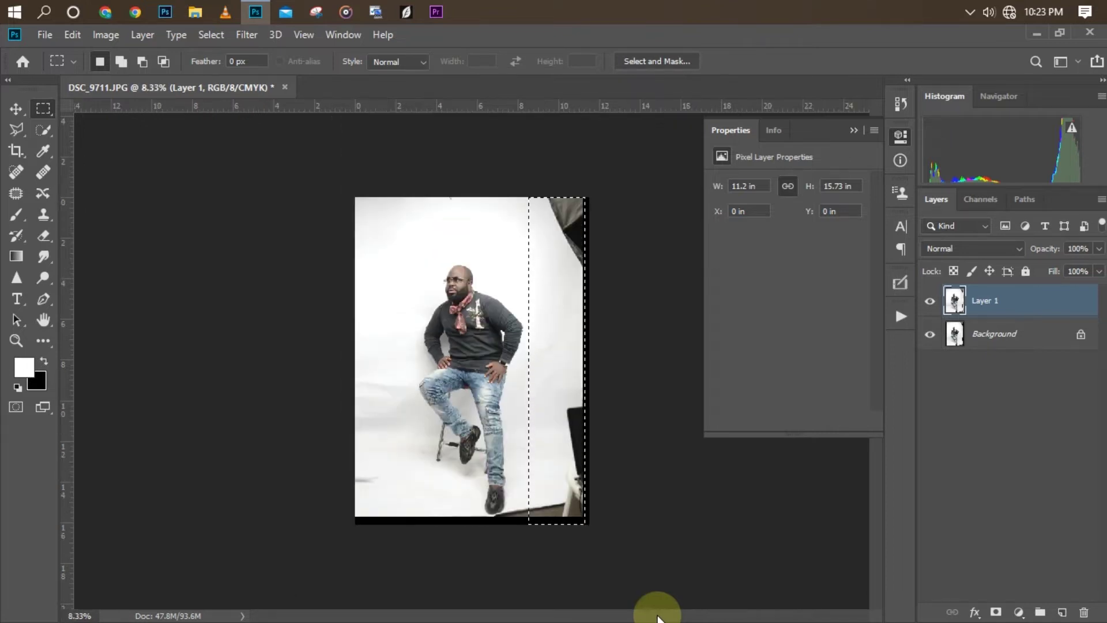
key("ctrl+t")
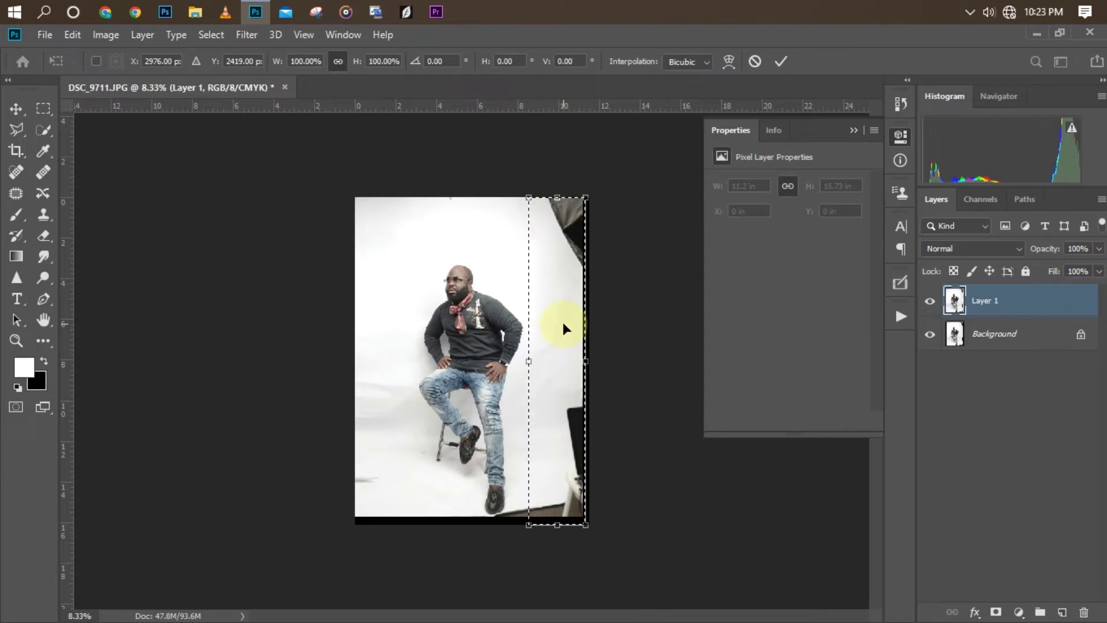
left_click_drag(602, 361, 686, 353)
key("m")
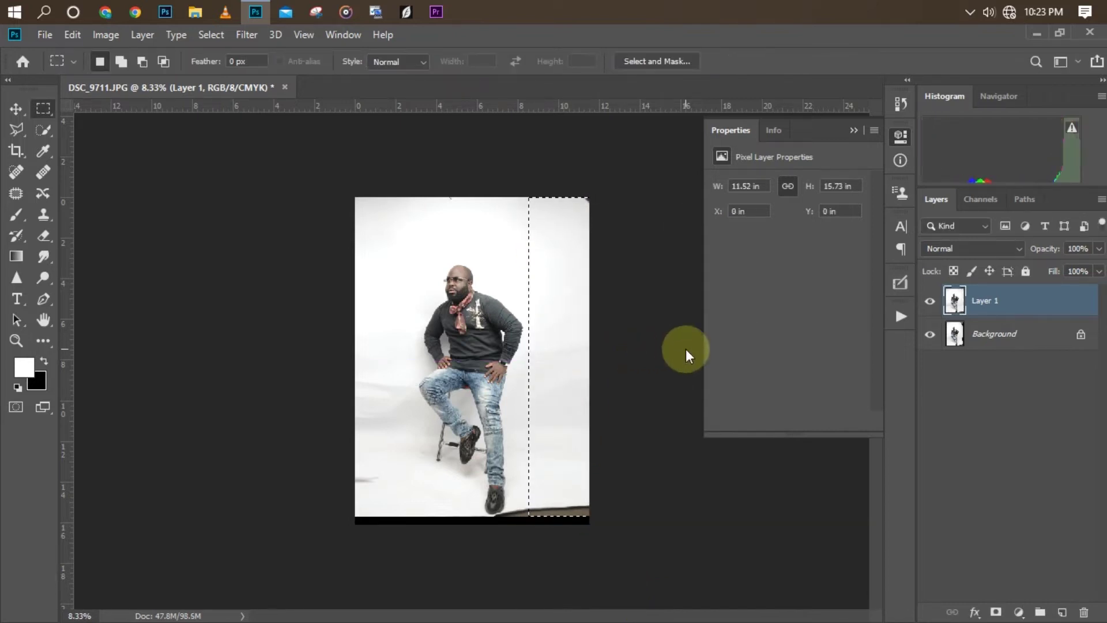
key("ctrl+minus")
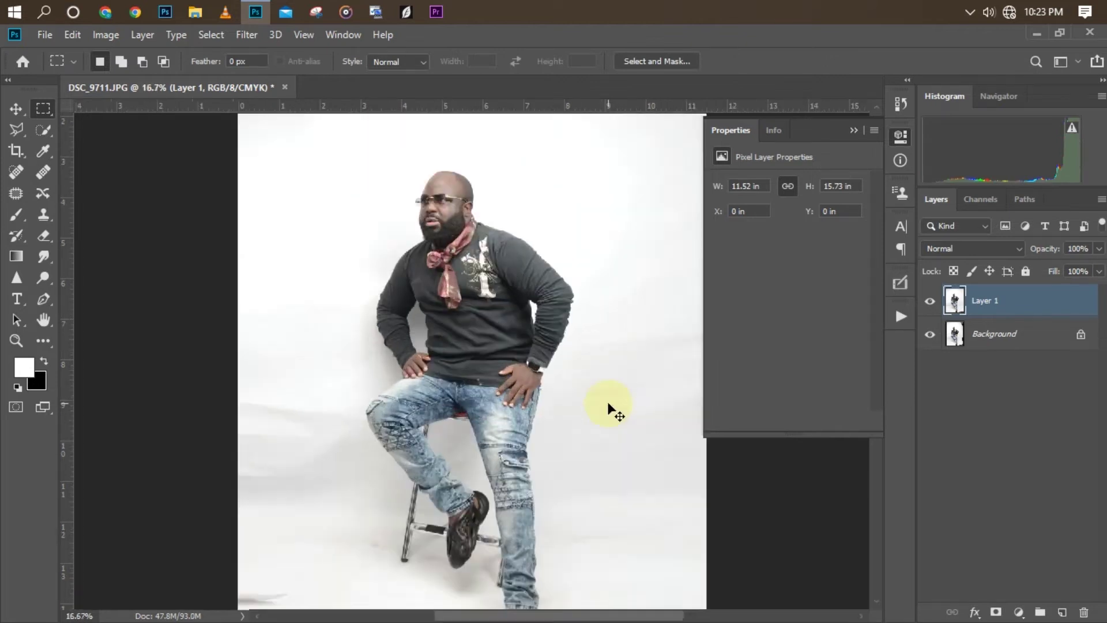
key("ctrl+plus")
key("ctrl+plus")
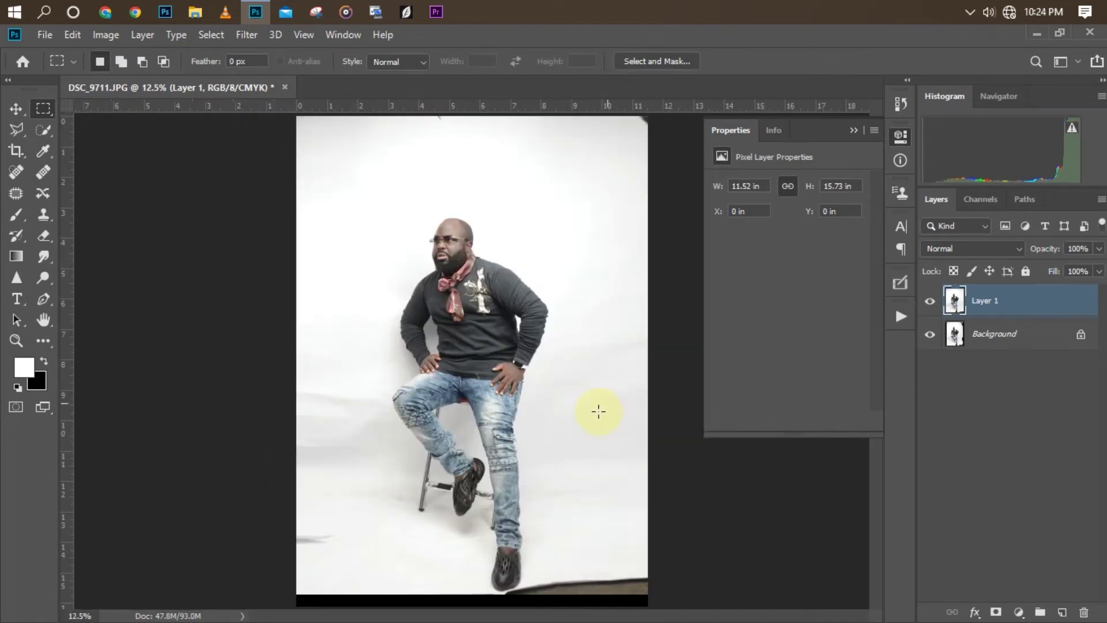
- Zoom to the feet and patch the rough floor right of the shoe with cleaner floor
left_click(853, 130)
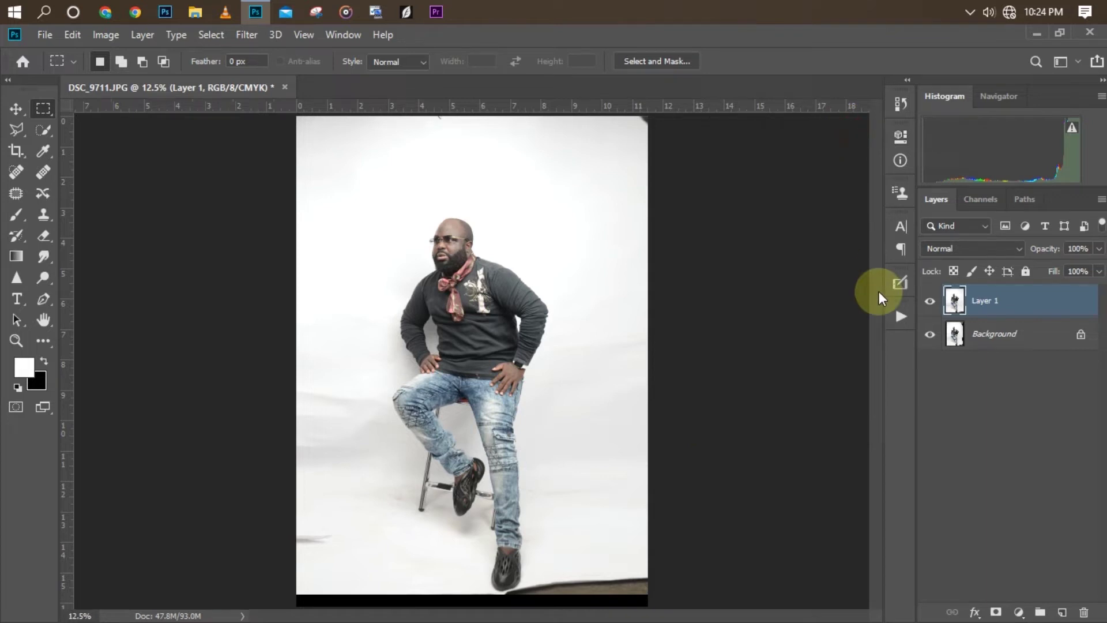
key("ctrl+plus")
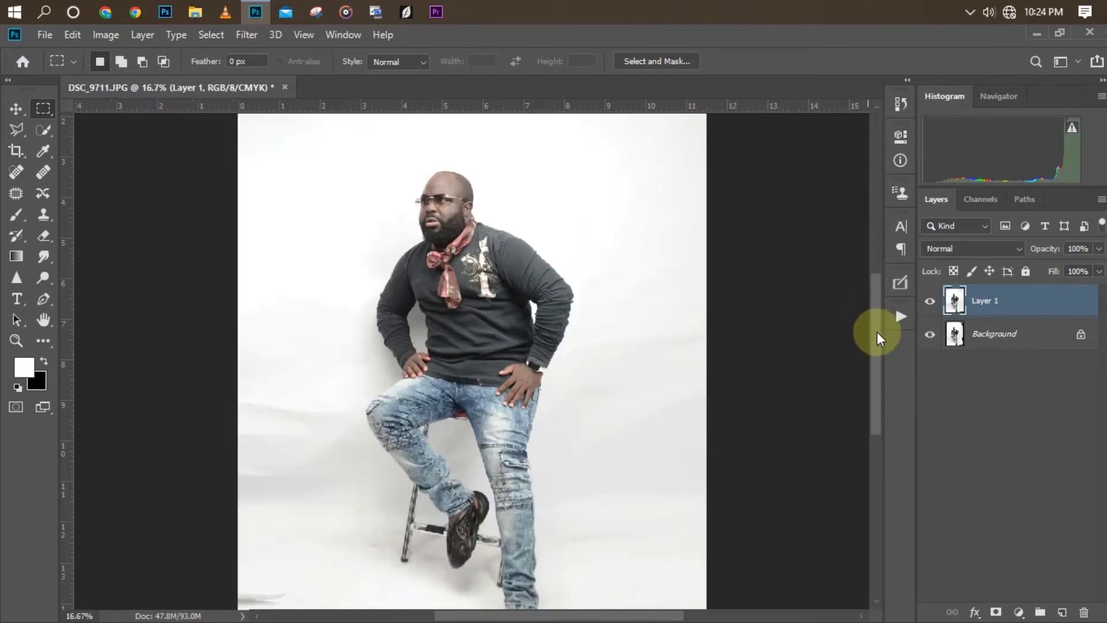
scroll(875, 385, "down", 5)
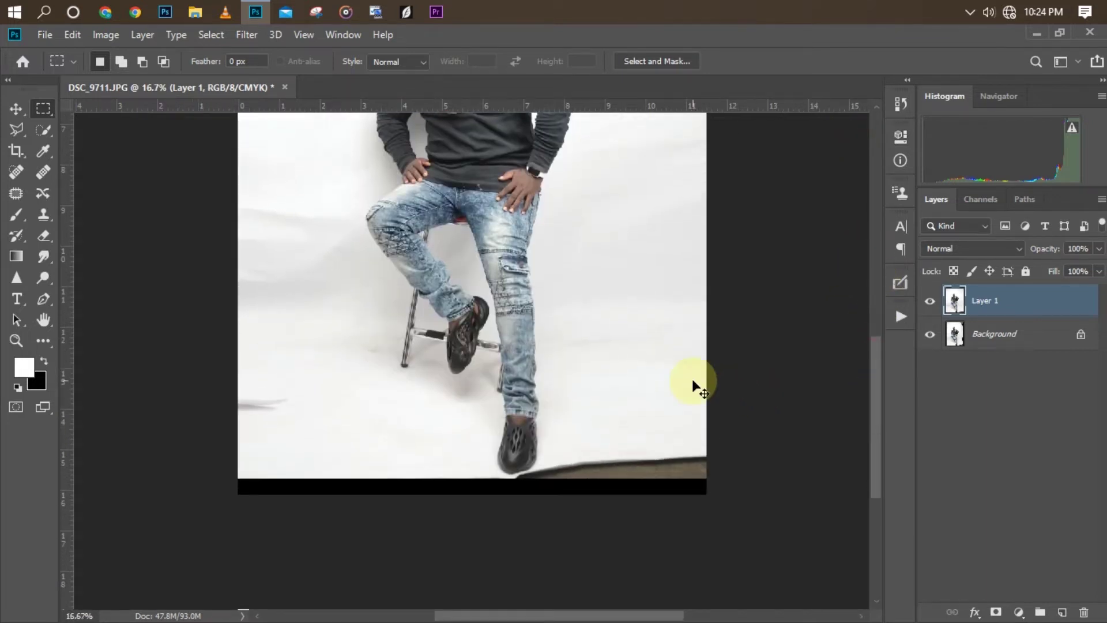
key("ctrl+plus")
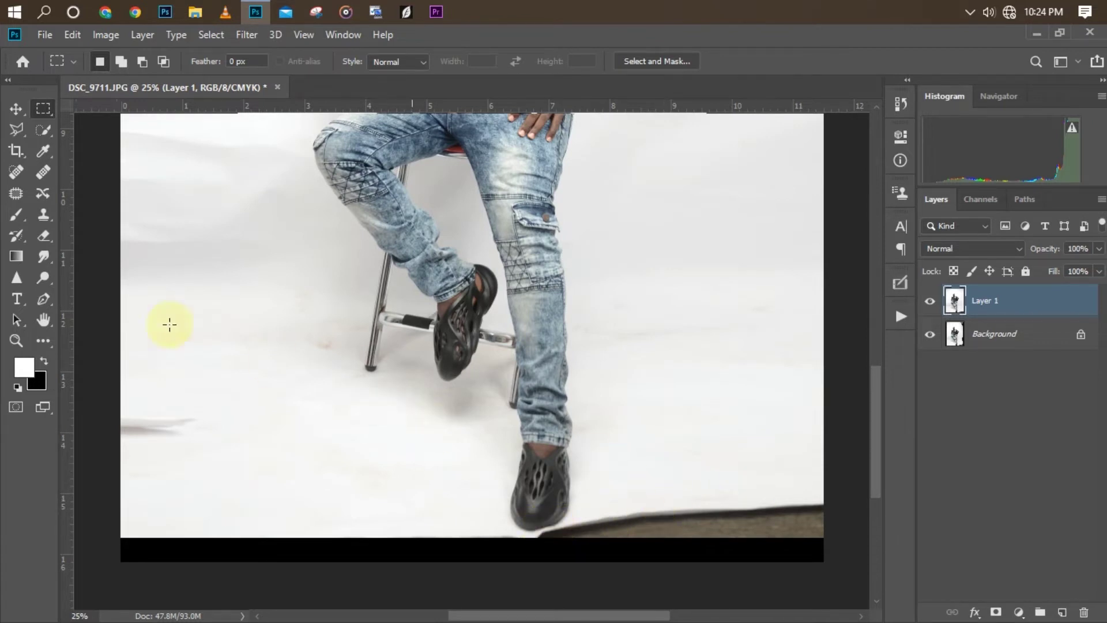
left_click(16, 195)
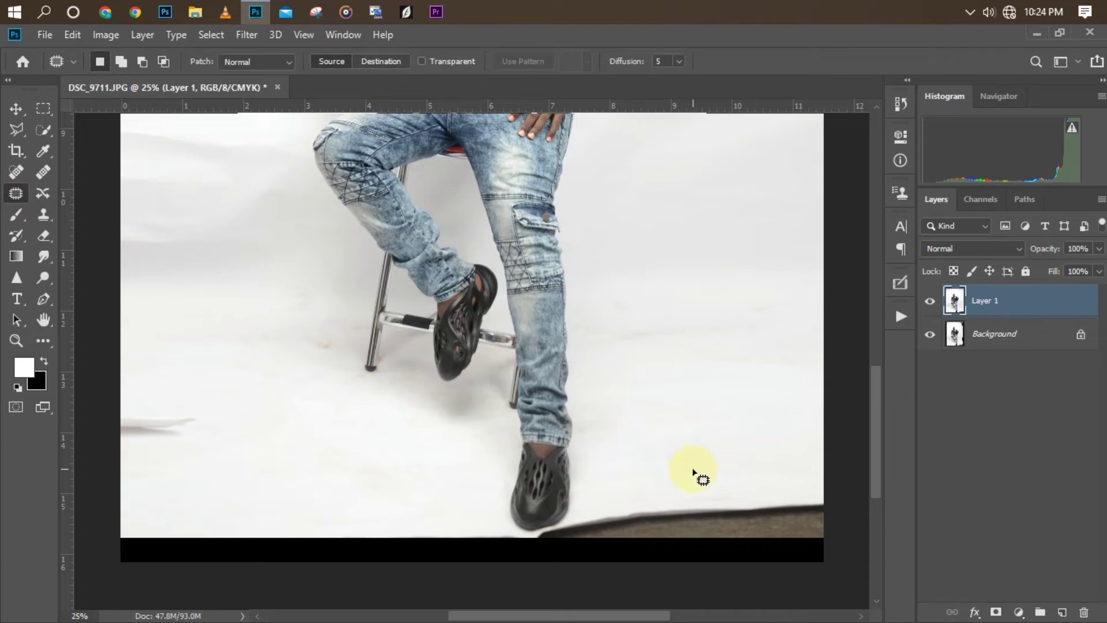
left_click(615, 451)
mouse_move(675, 437)
left_mouse_down()
mouse_move(806, 438)
mouse_move(817, 483)
mouse_move(668, 487)
mouse_move(616, 452)
left_mouse_up()
left_click_drag(729, 456, 751, 540)
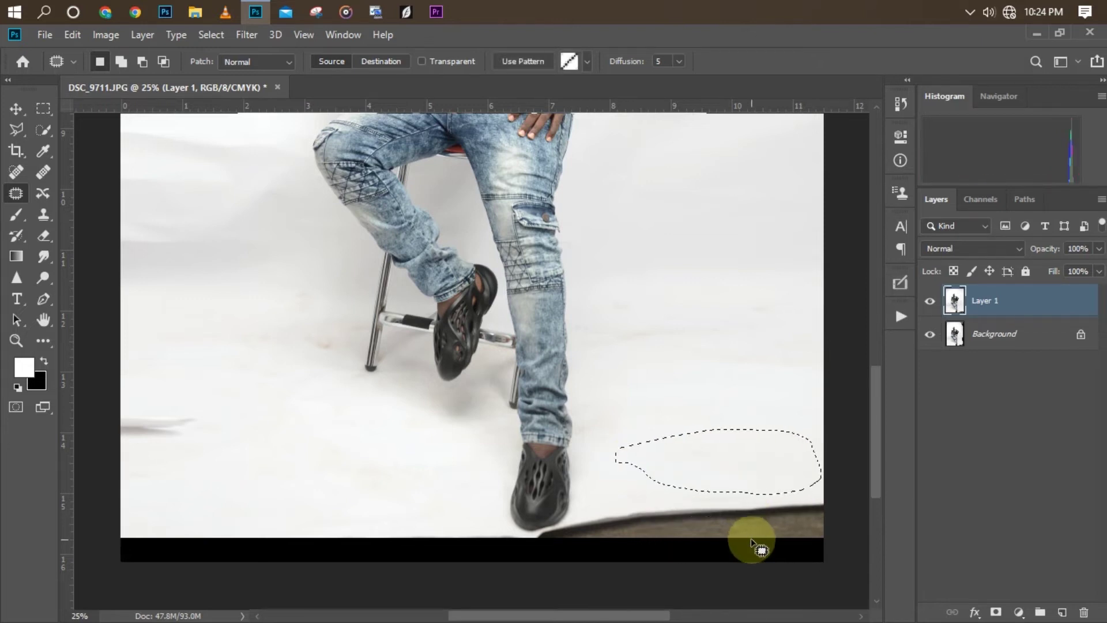
key("ctrl+d")
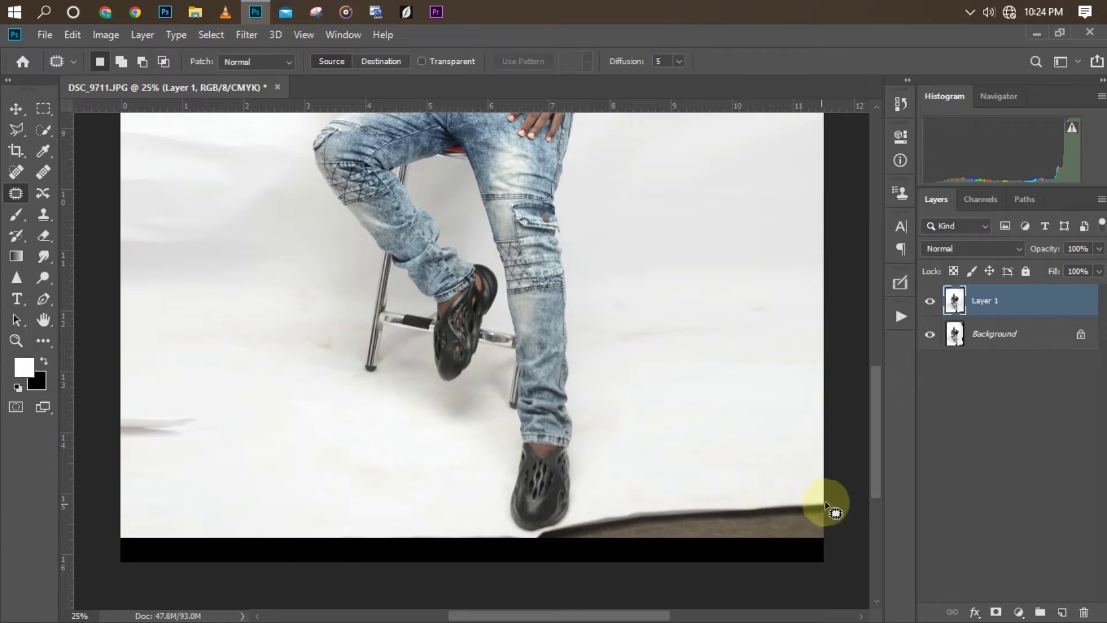
- Patch the brown wedge at bottom right and the shadow beside the front shoe with white floor
mouse_move(825, 503)
left_mouse_down()
mouse_move(833, 497)
mouse_move(663, 512)
mouse_move(718, 577)
mouse_move(852, 583)
mouse_move(842, 570)
left_mouse_up()
left_click_drag(776, 545, 778, 425)
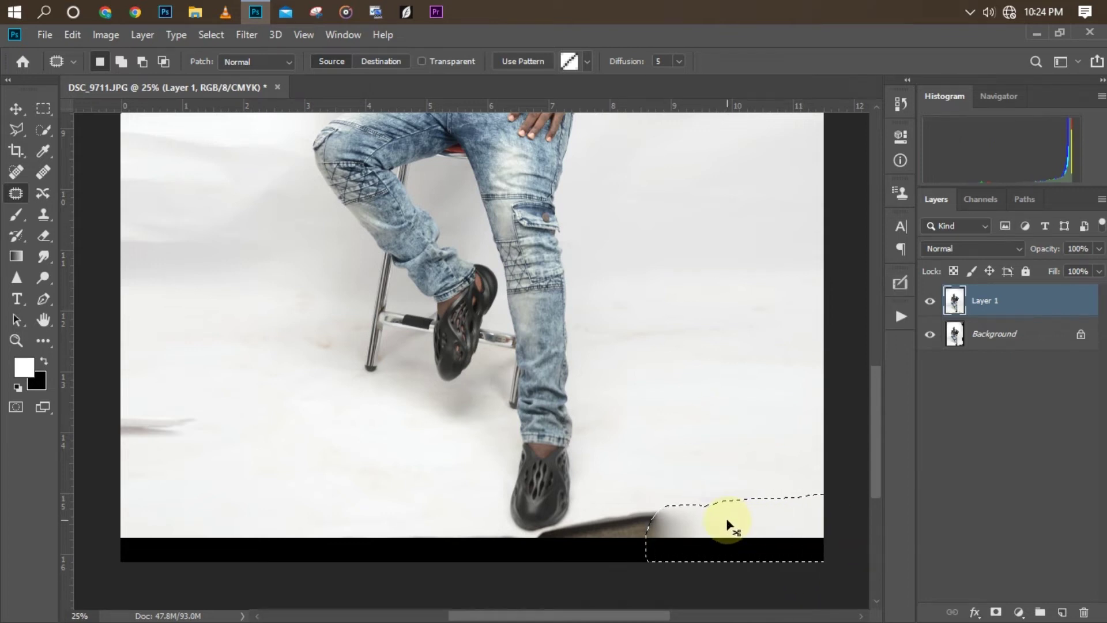
key("ctrl+d")
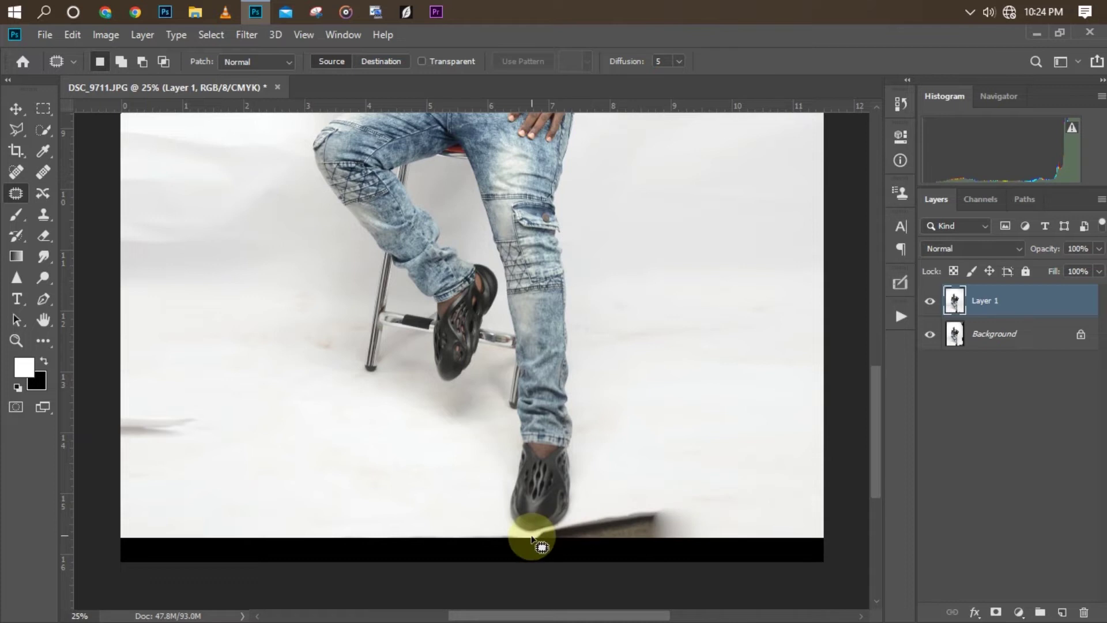
mouse_move(531, 537)
left_mouse_down()
mouse_move(544, 524)
mouse_move(697, 516)
mouse_move(684, 537)
mouse_move(606, 561)
mouse_move(531, 551)
mouse_move(531, 539)
left_mouse_up()
mouse_move(629, 527)
left_mouse_down()
mouse_move(729, 486)
mouse_move(721, 407)
left_mouse_up()
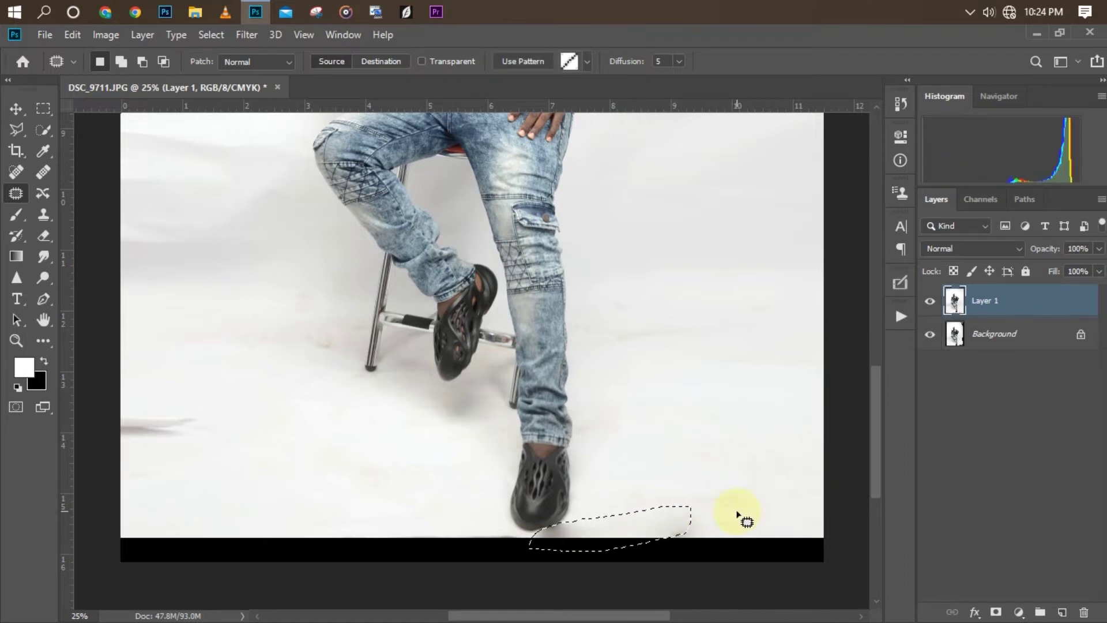
left_click(533, 539)
- Patch the dark spot at the shoe's base using floor from the left
mouse_move(532, 535)
left_mouse_down()
mouse_move(569, 529)
mouse_move(533, 541)
mouse_move(637, 467)
left_mouse_up()
left_click_drag(548, 525, 407, 506)
key("ctrl+d")
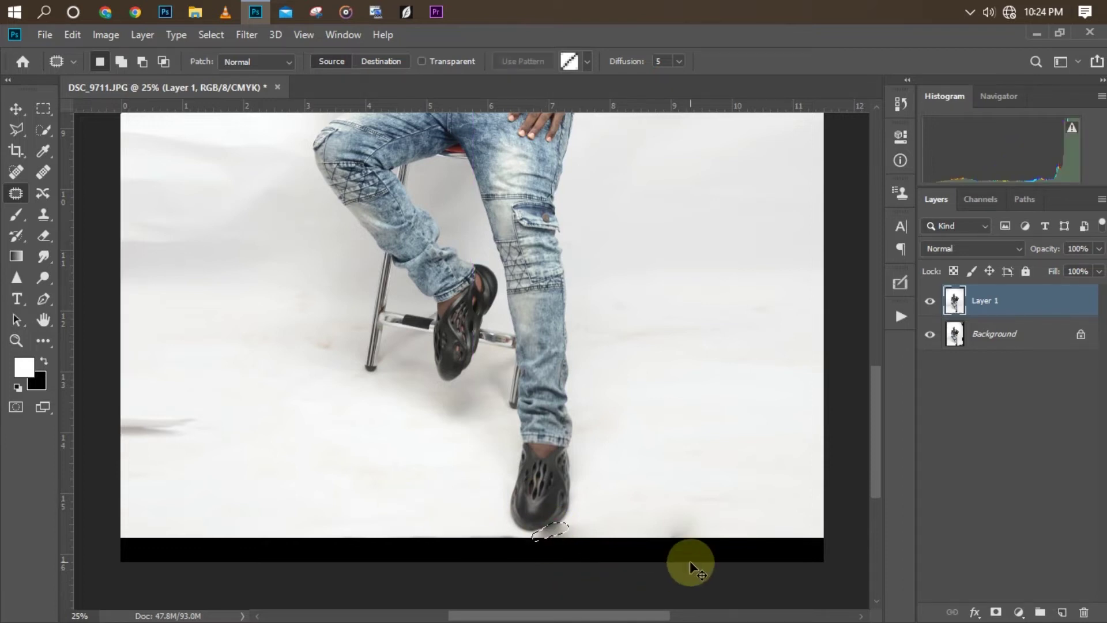
key("ctrl+shift+s")
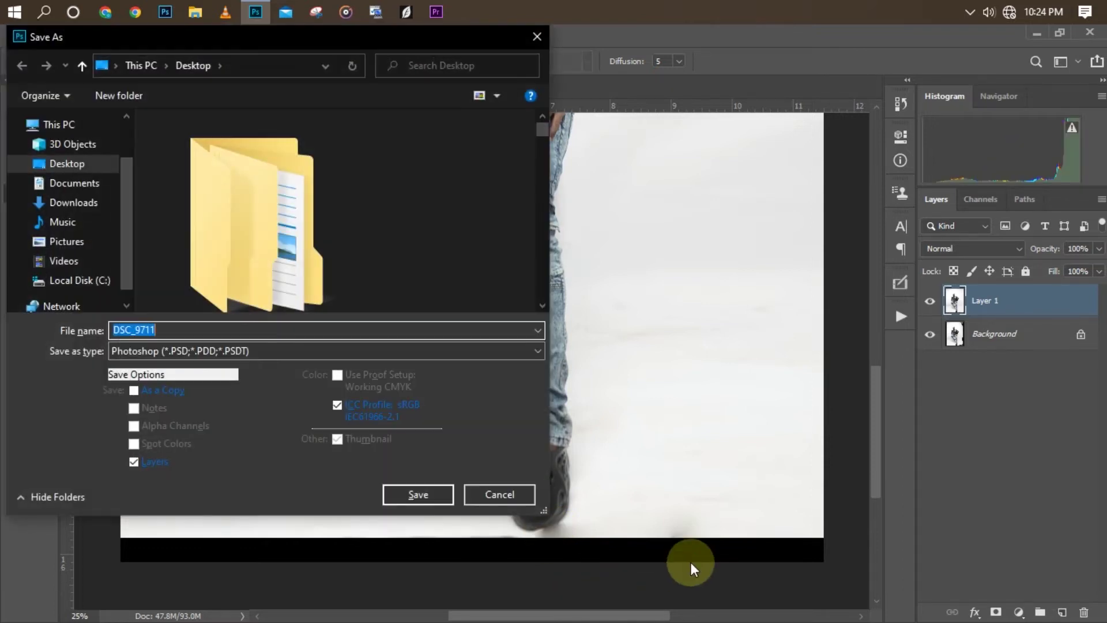
left_click(487, 494)
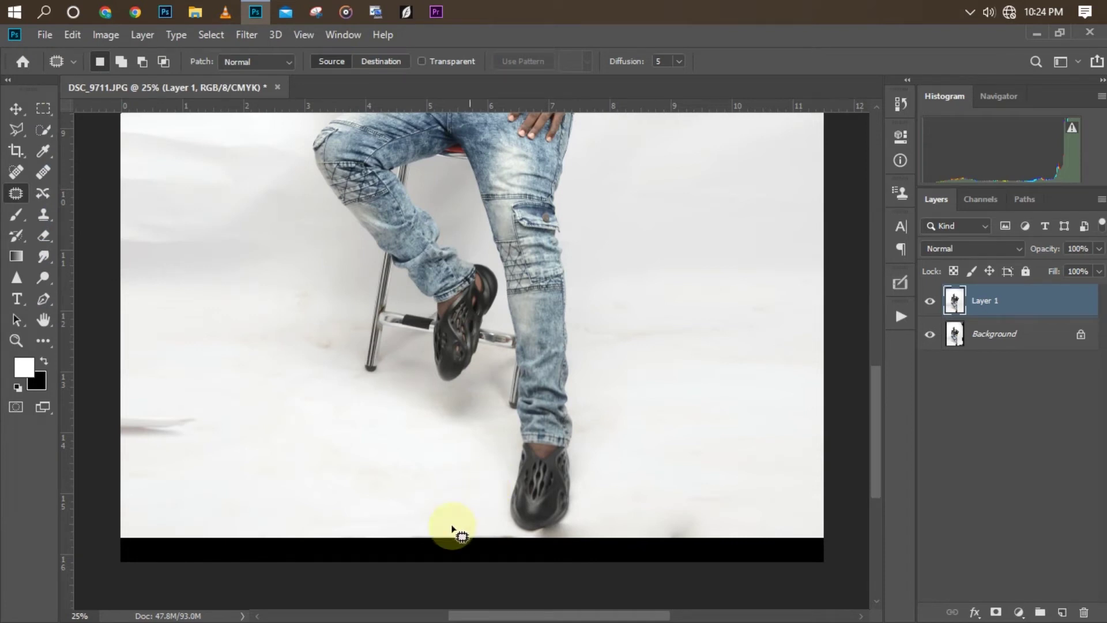
key("ctrl+minus")
key("ctrl+minus")
key("ctrl+minus")
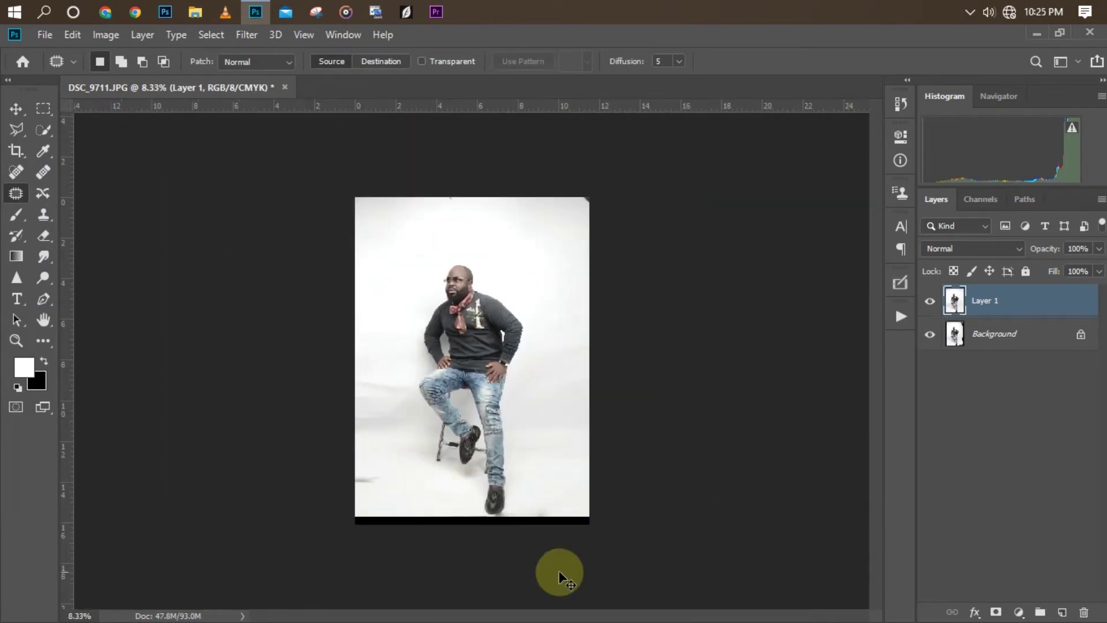
key("ctrl+plus")
key("ctrl+minus")
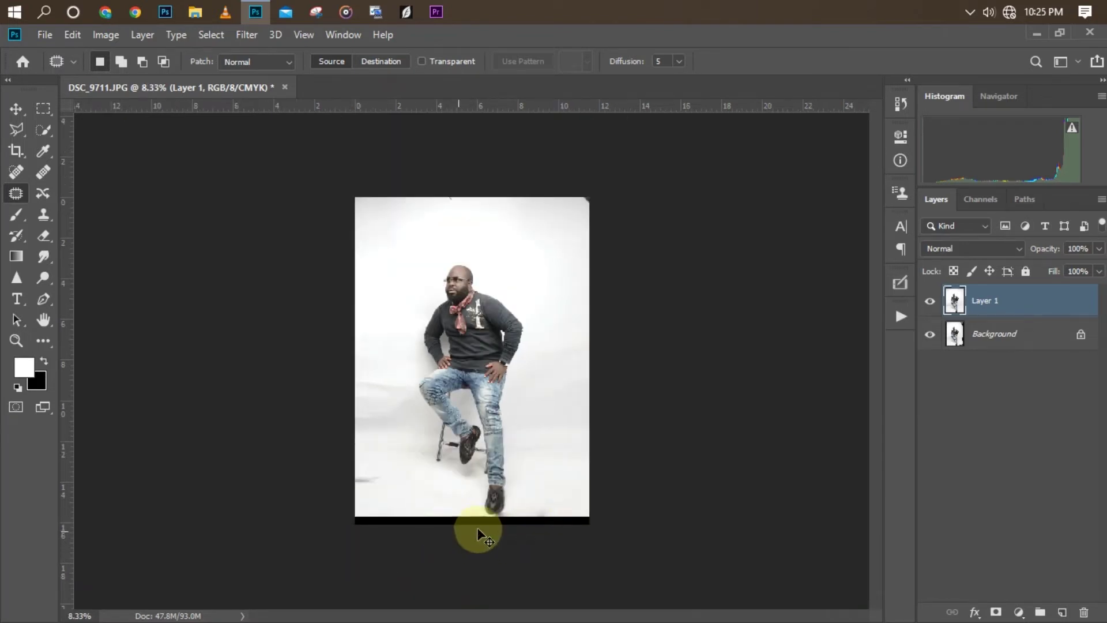
key("ctrl+plus")
key("ctrl+minus")
key("ctrl+plus")
key("ctrl+plus")
left_click_drag(877, 364, 876, 435)
key("ctrl+plus")
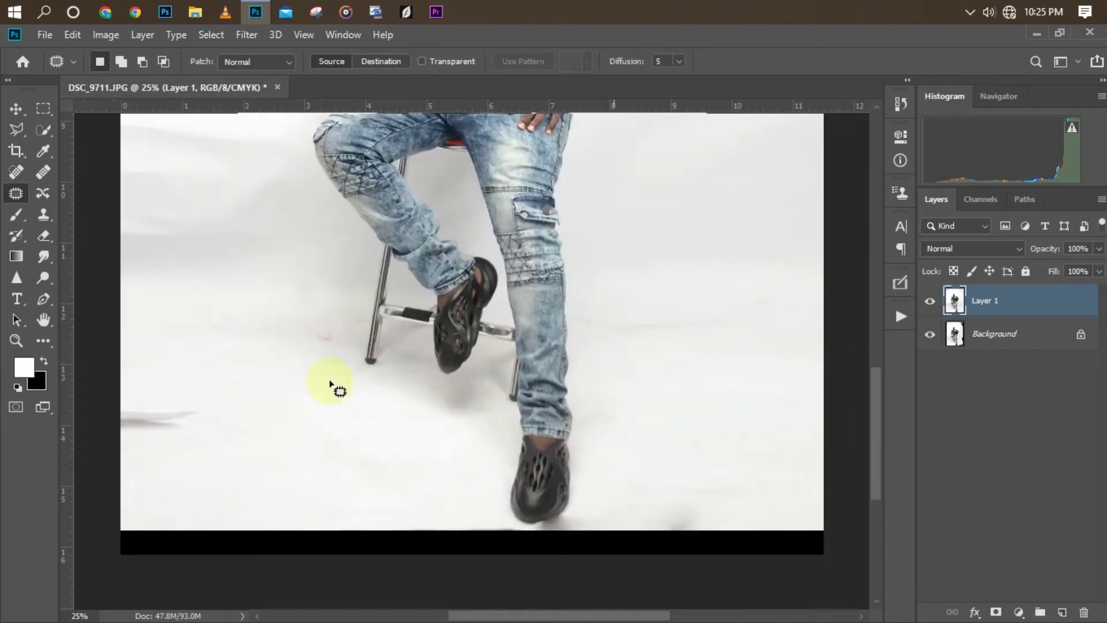
- Select the bottom floor strip and stretch it down to cover the black band
left_click(46, 113)
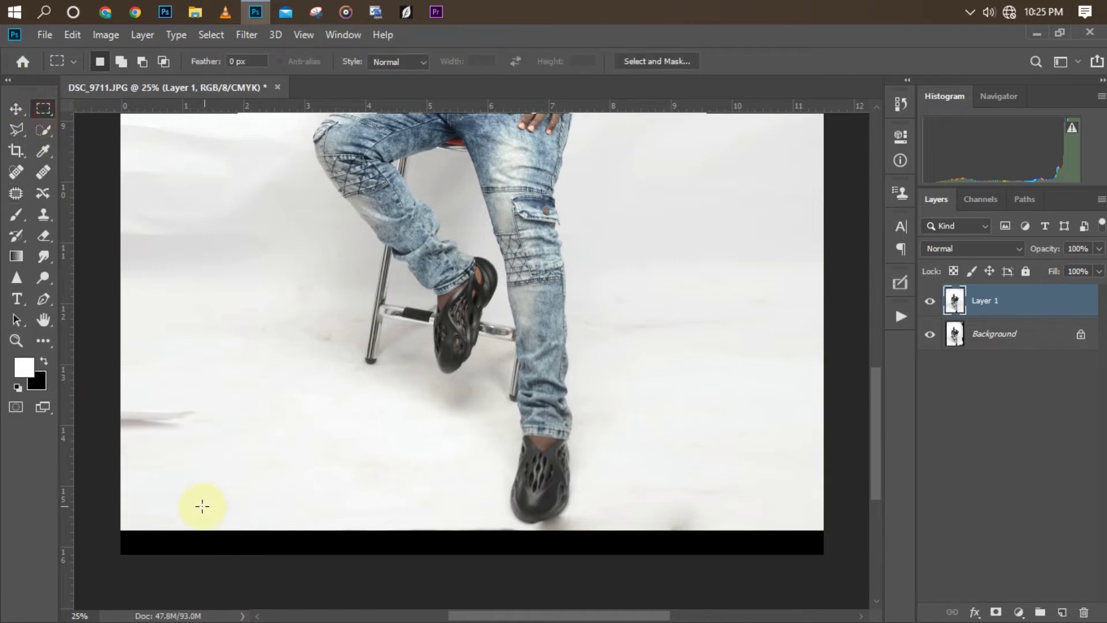
left_click_drag(113, 518, 788, 581)
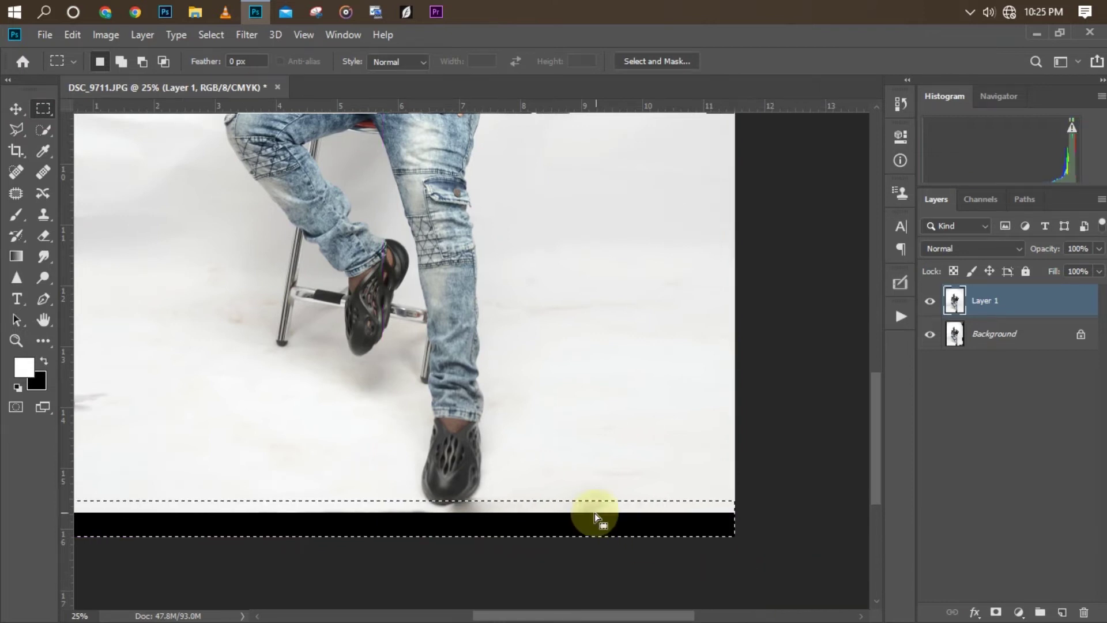
key("shift+Down")
key("shift+Down")
key("shift+Down")
key("shift+Down")
key("shift+Down")
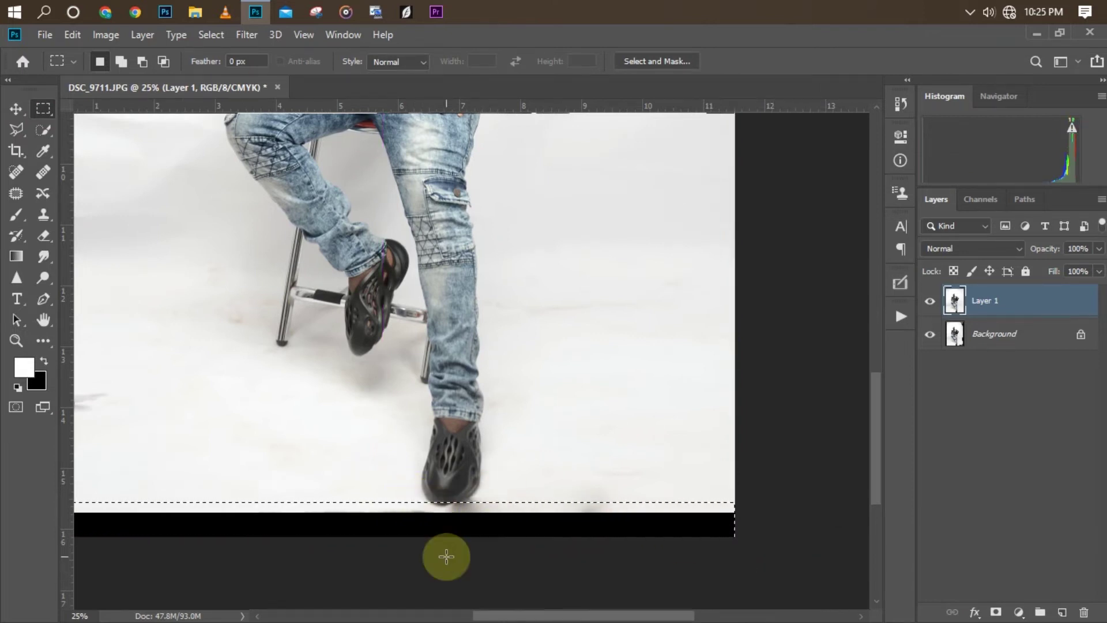
key("shift+Up")
key("shift+Up")
key("ctrl+r")
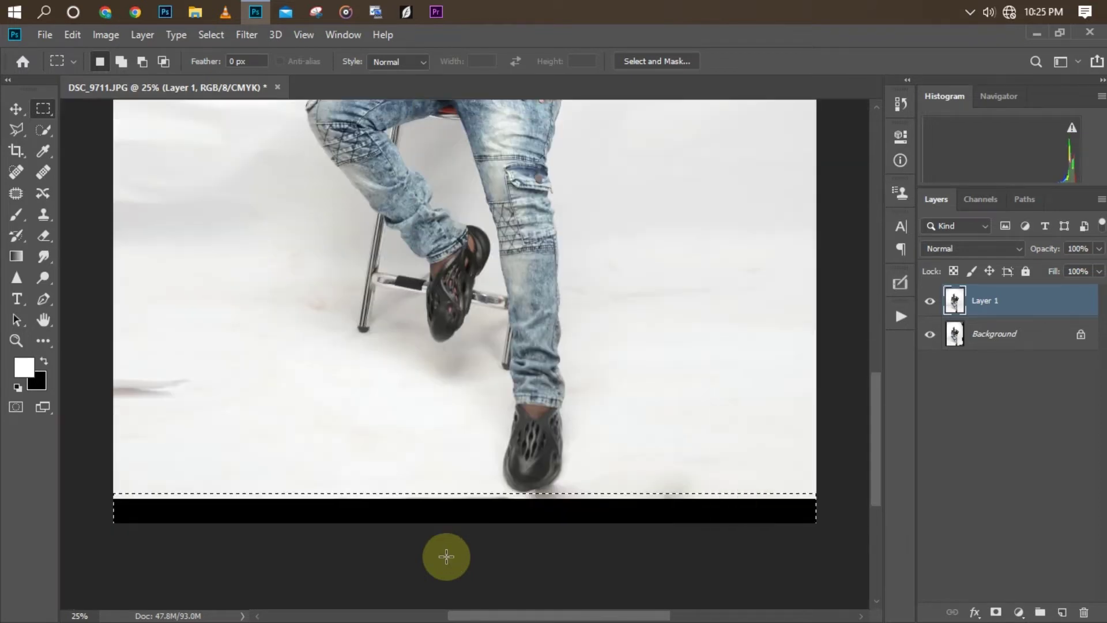
key("ctrl+t")
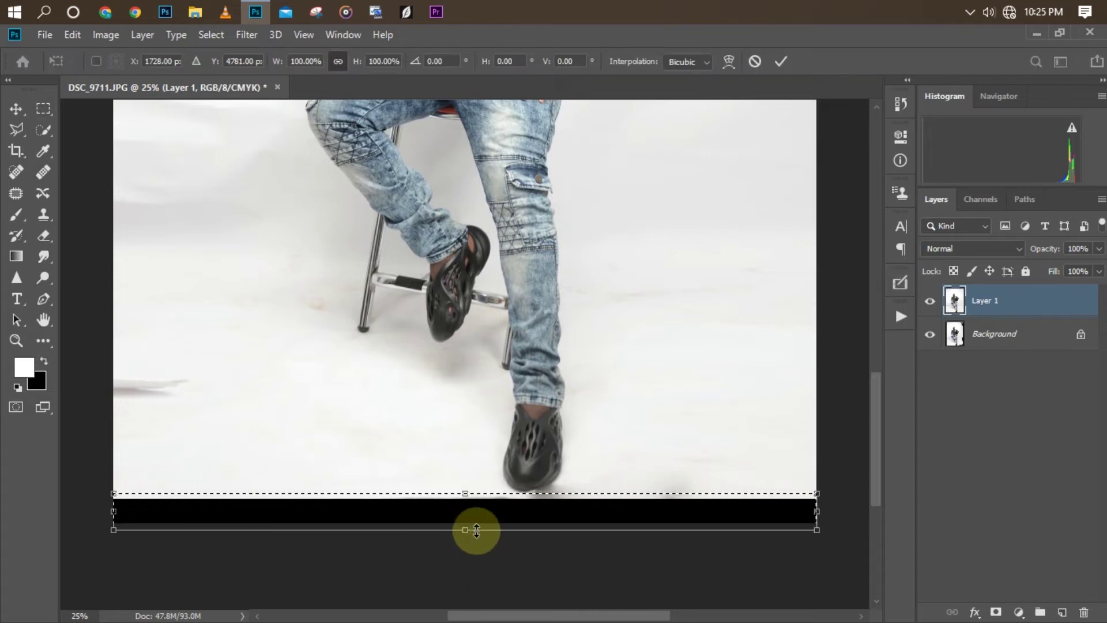
left_click_drag(465, 529, 509, 554)
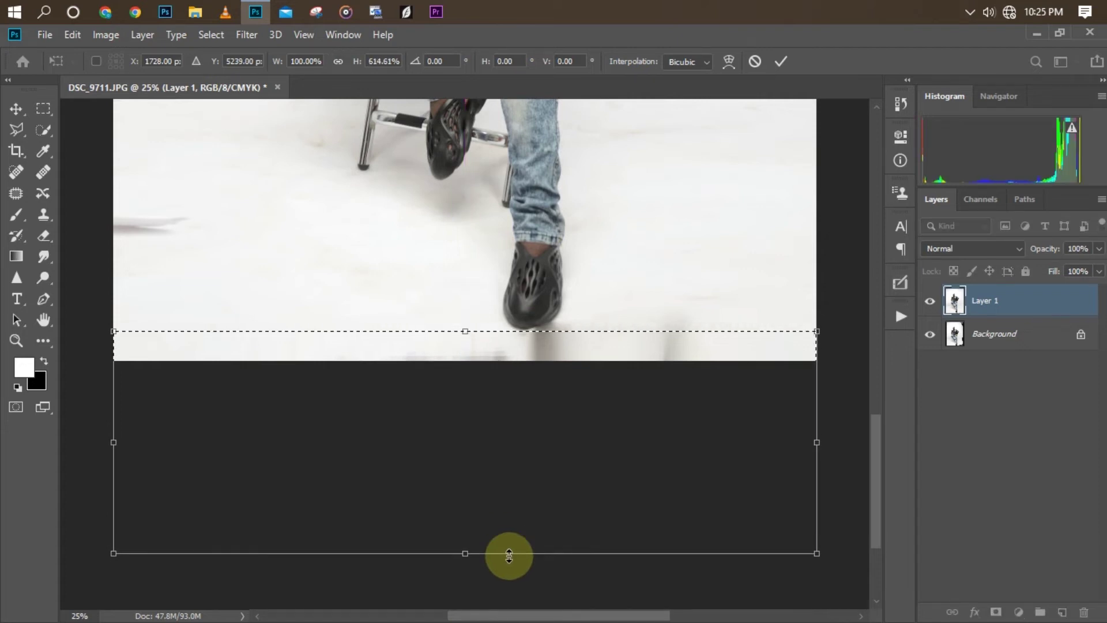
key("Return")
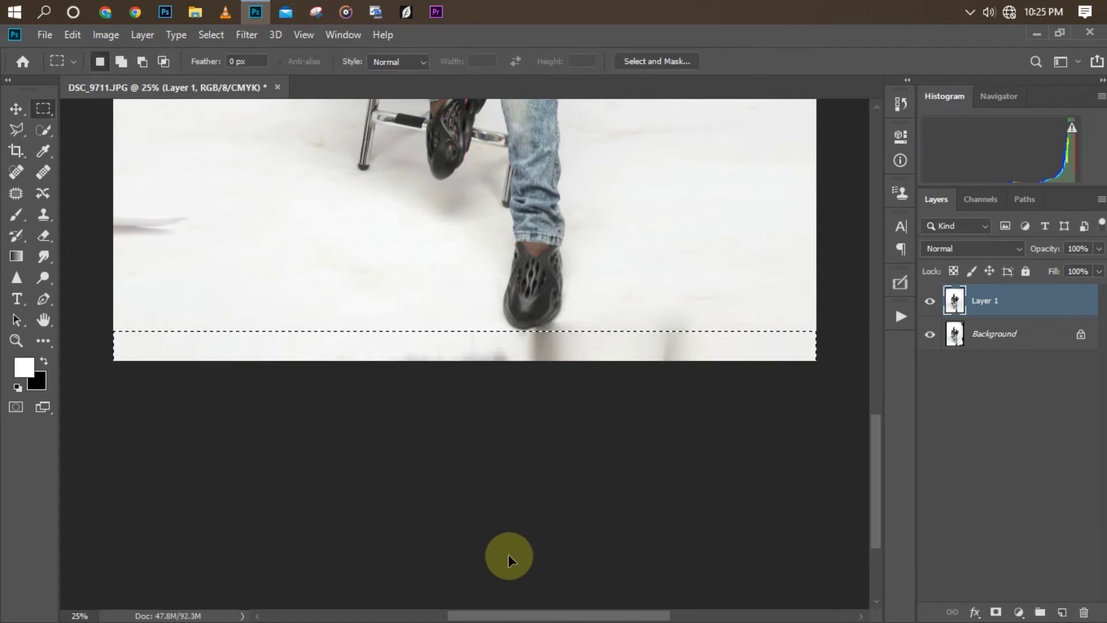
key("ctrl+shift+s")
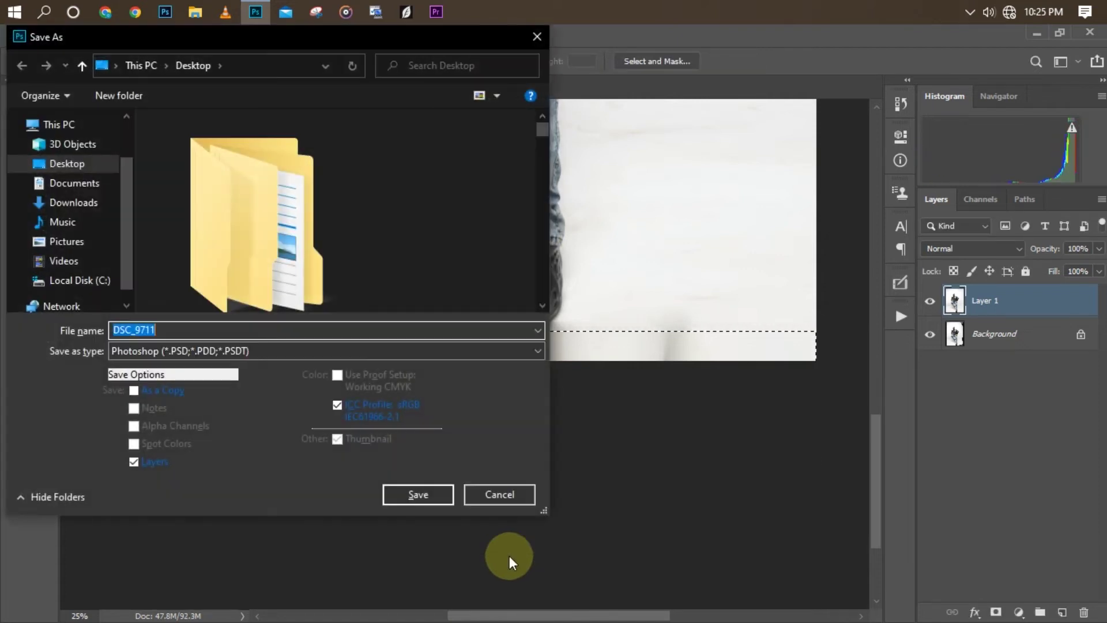
left_click(492, 494)
key("ctrl+minus")
key("ctrl+minus")
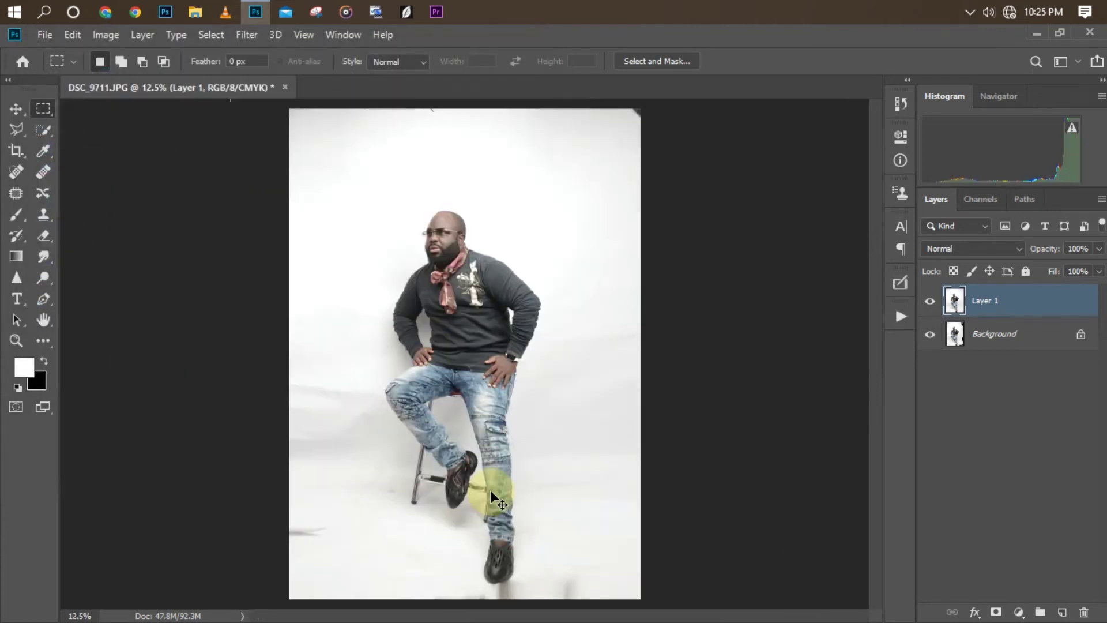
key("ctrl+minus")
key("ctrl+minus")
key("ctrl+plus")
key("ctrl+plus")
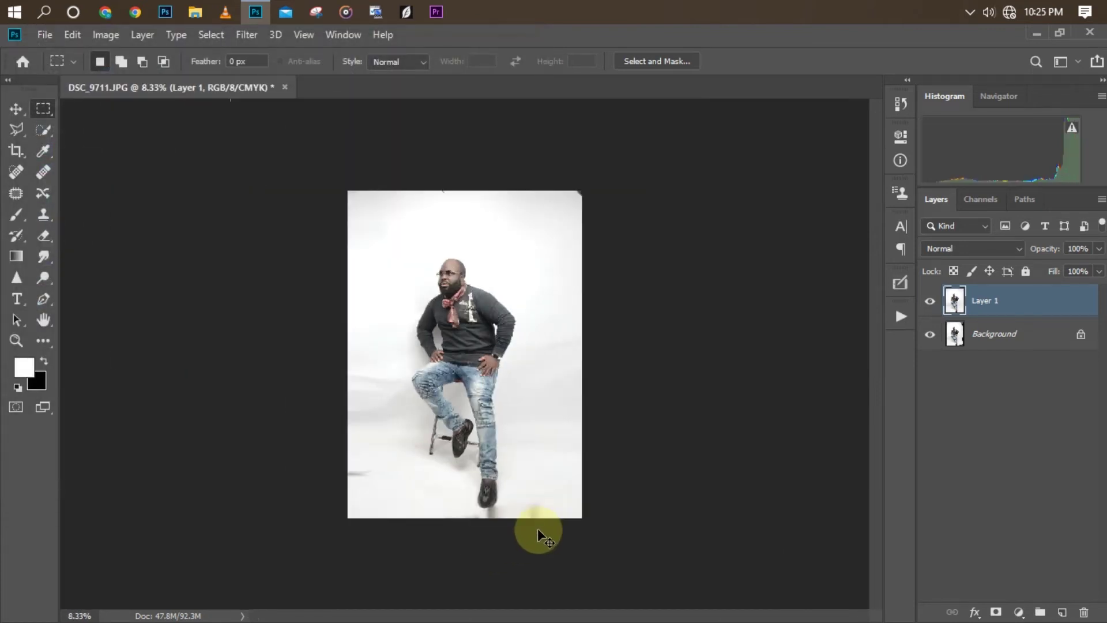
key("ctrl+minus")
key("ctrl+plus")
key("ctrl+minus")
key("ctrl+plus")
key("ctrl+minus")
- Outline the floor mark beside the front shoe with the Patch tool, discarding stray outlines
left_click(16, 193)
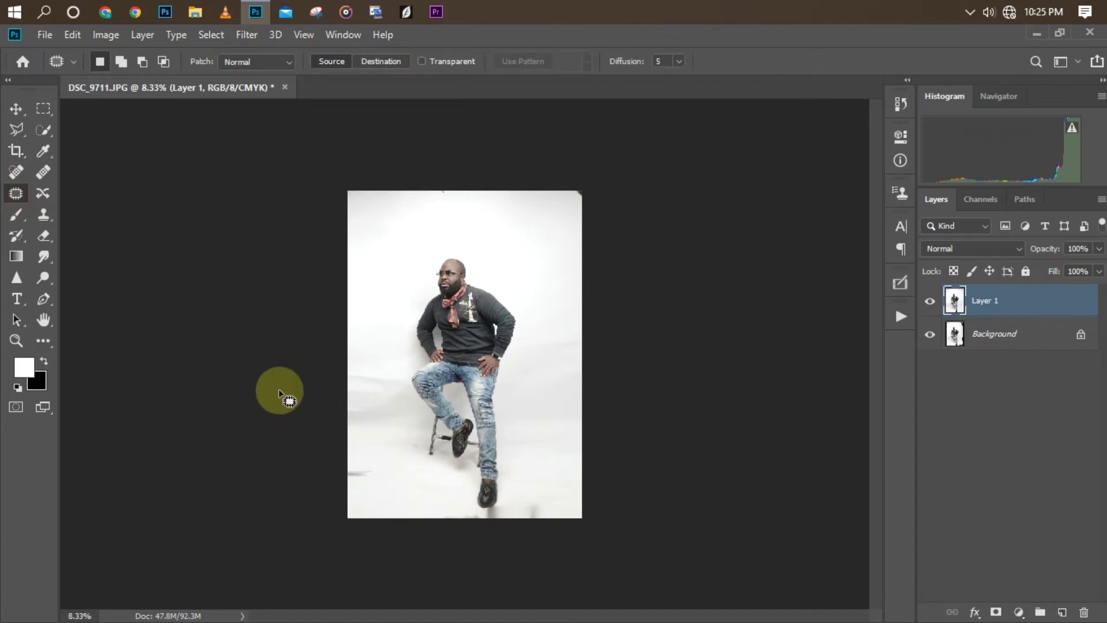
mouse_move(333, 465)
left_mouse_down()
mouse_move(379, 474)
mouse_move(335, 477)
left_mouse_up()
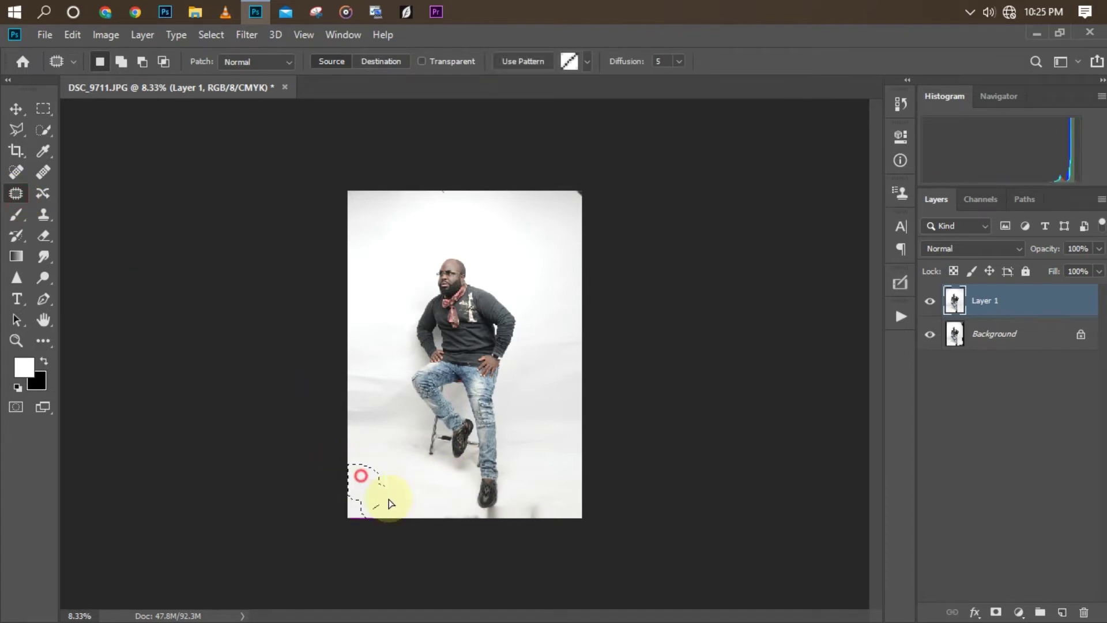
mouse_move(354, 367)
left_mouse_down()
mouse_move(393, 390)
mouse_move(361, 406)
mouse_move(349, 377)
left_mouse_up()
mouse_move(564, 196)
left_mouse_down()
mouse_move(558, 225)
mouse_move(551, 204)
mouse_move(568, 198)
mouse_move(539, 202)
left_mouse_up()
left_click(583, 422)
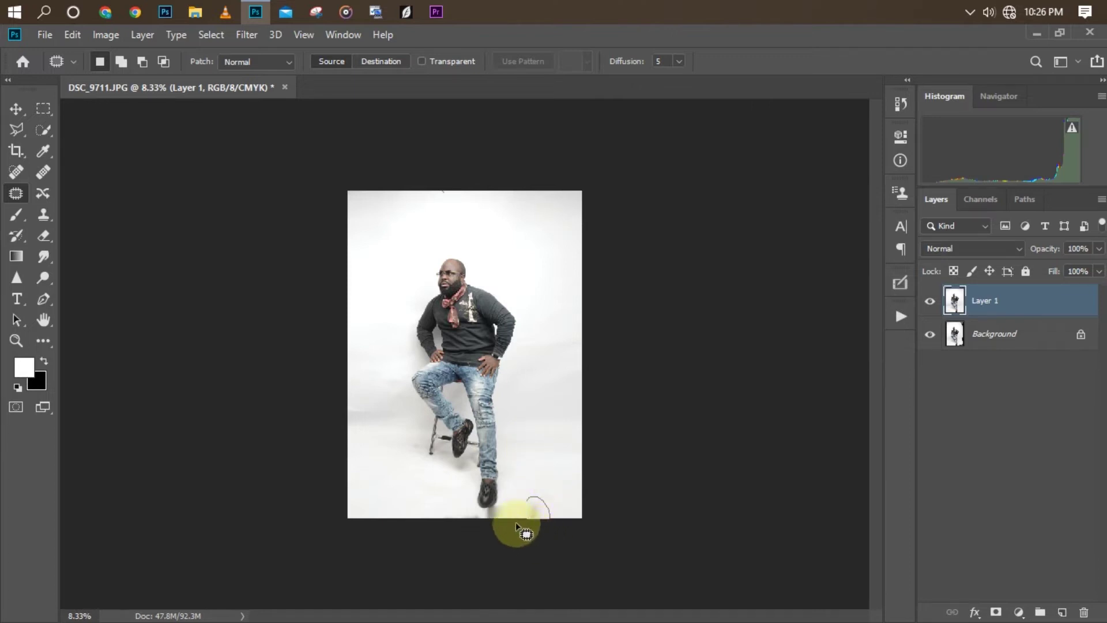
left_click_drag(521, 531, 526, 511)
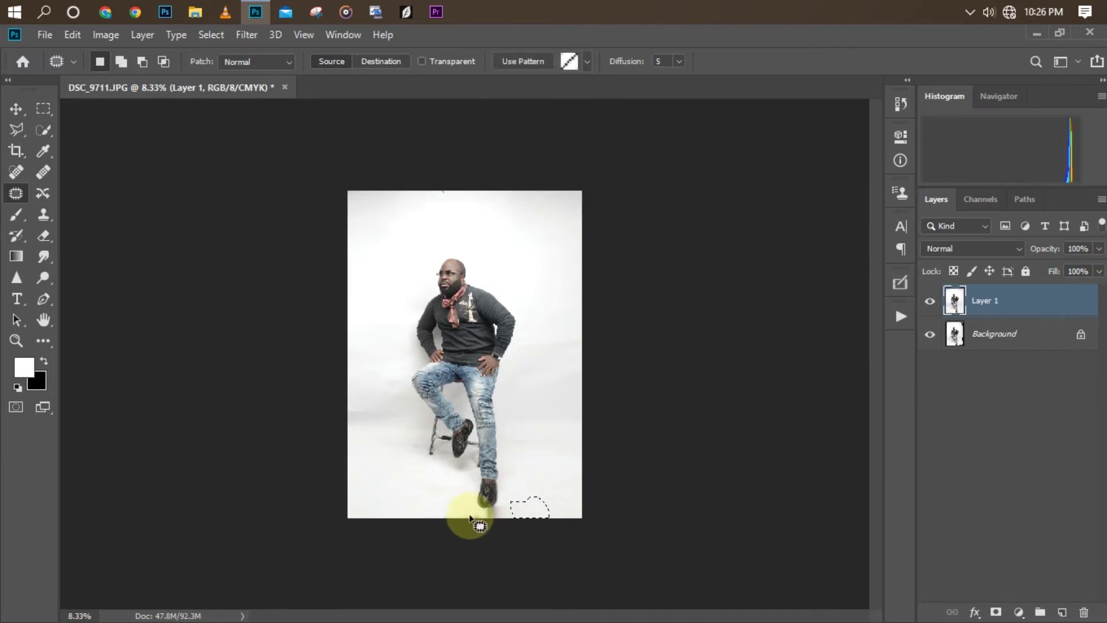
- Patch the mark under the front shoe onto clean floor and review the whole photo
key("ctrl+plus")
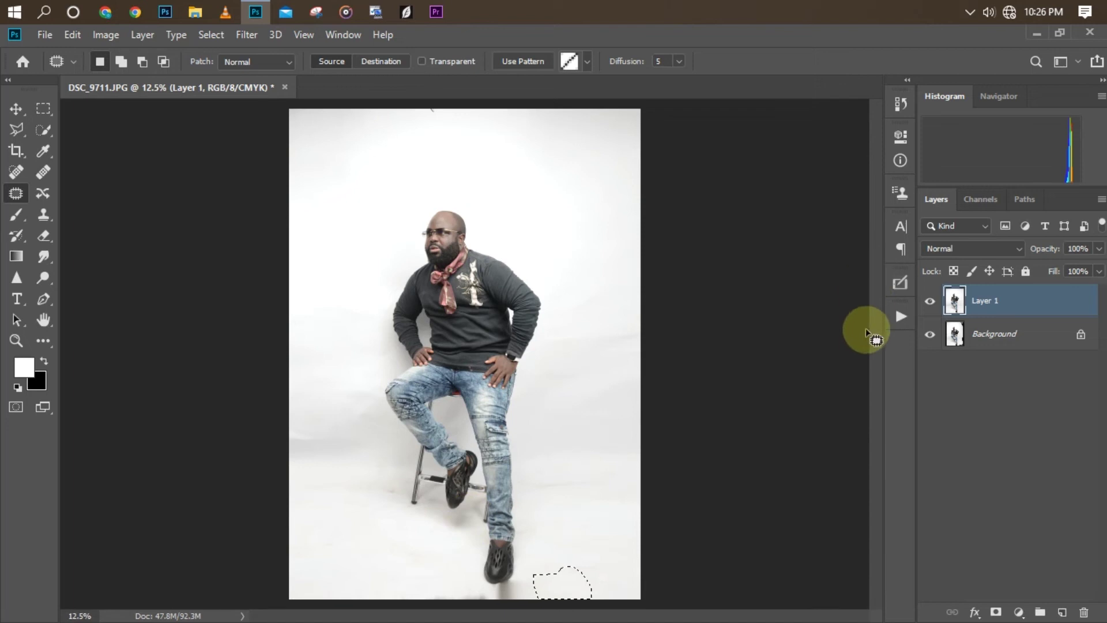
key("ctrl+plus")
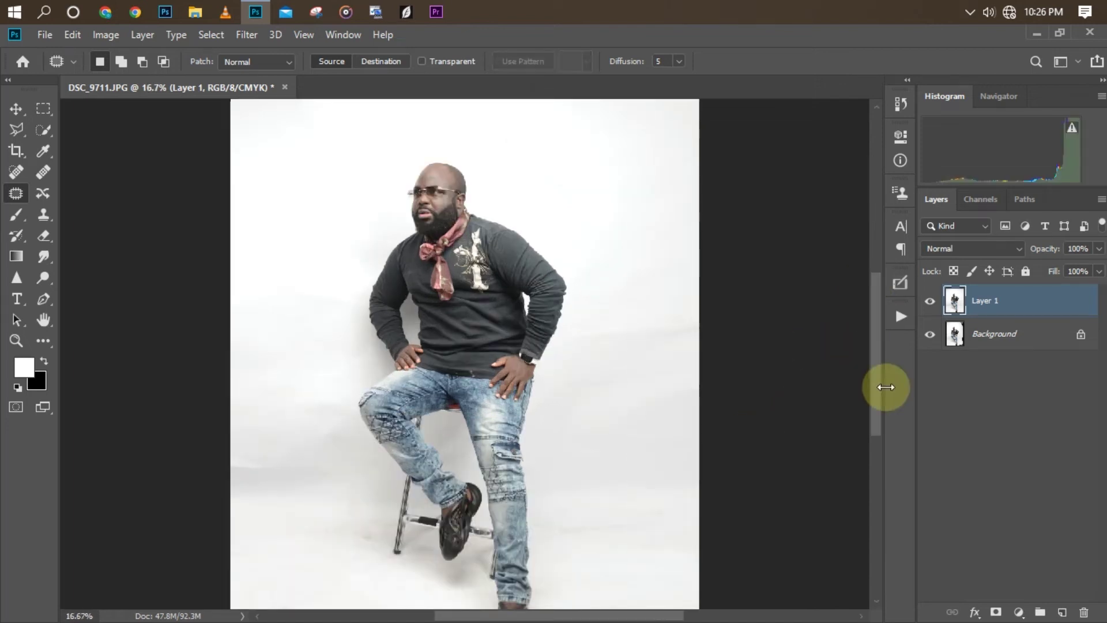
left_click_drag(874, 392, 869, 443)
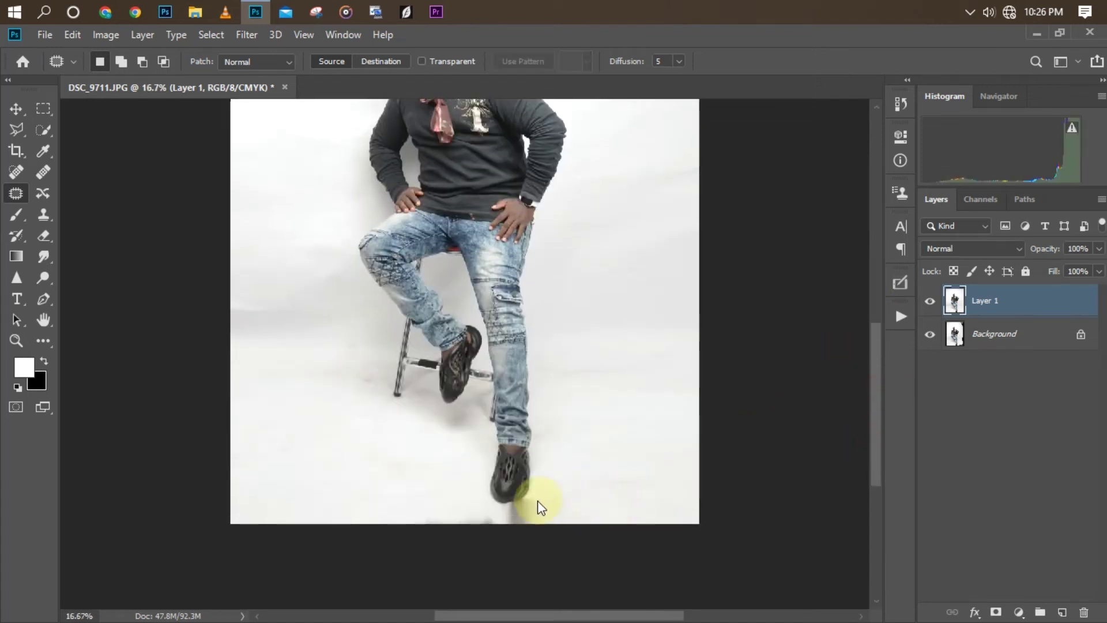
mouse_move(502, 506)
left_mouse_down()
mouse_move(531, 500)
mouse_move(532, 540)
mouse_move(479, 545)
mouse_move(607, 494)
left_mouse_up()
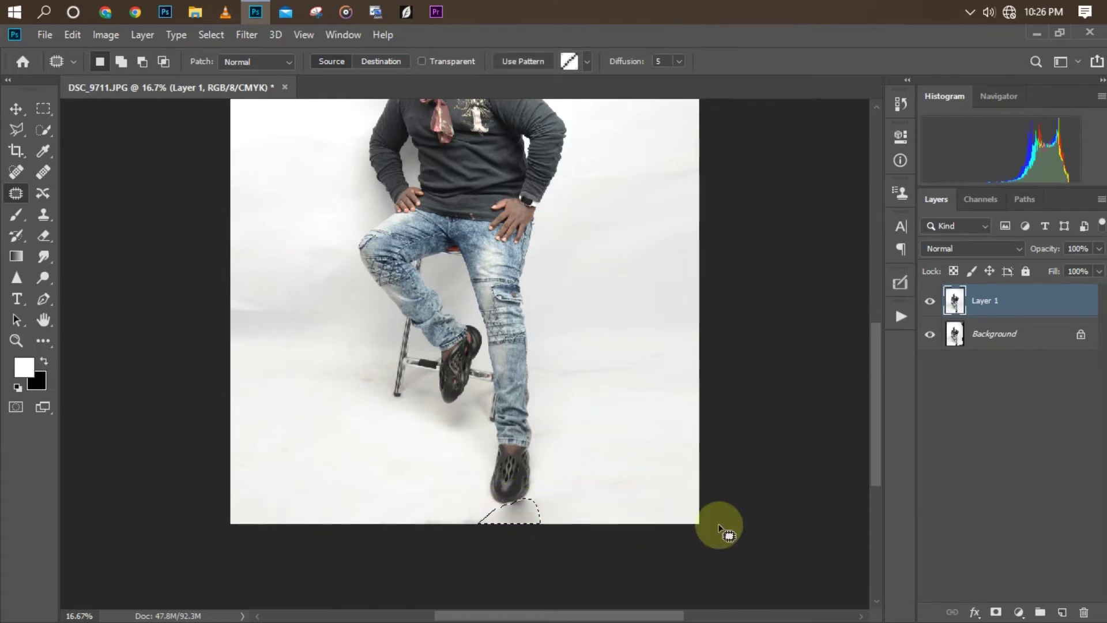
left_click_drag(516, 513, 629, 487)
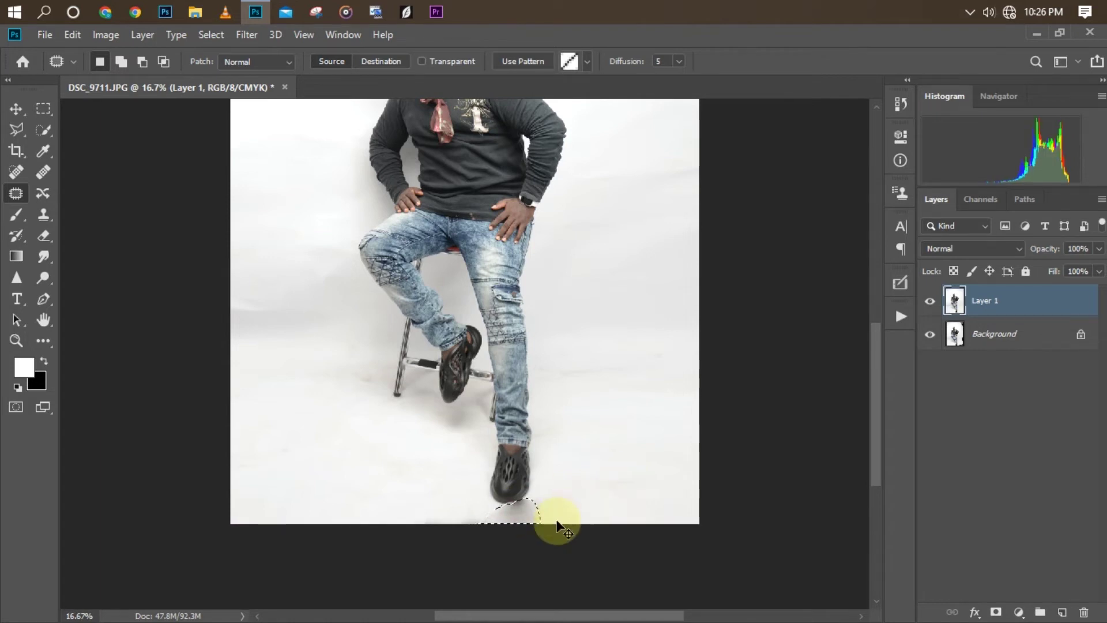
key("ctrl+d")
scroll(475, 541, "up", 3)
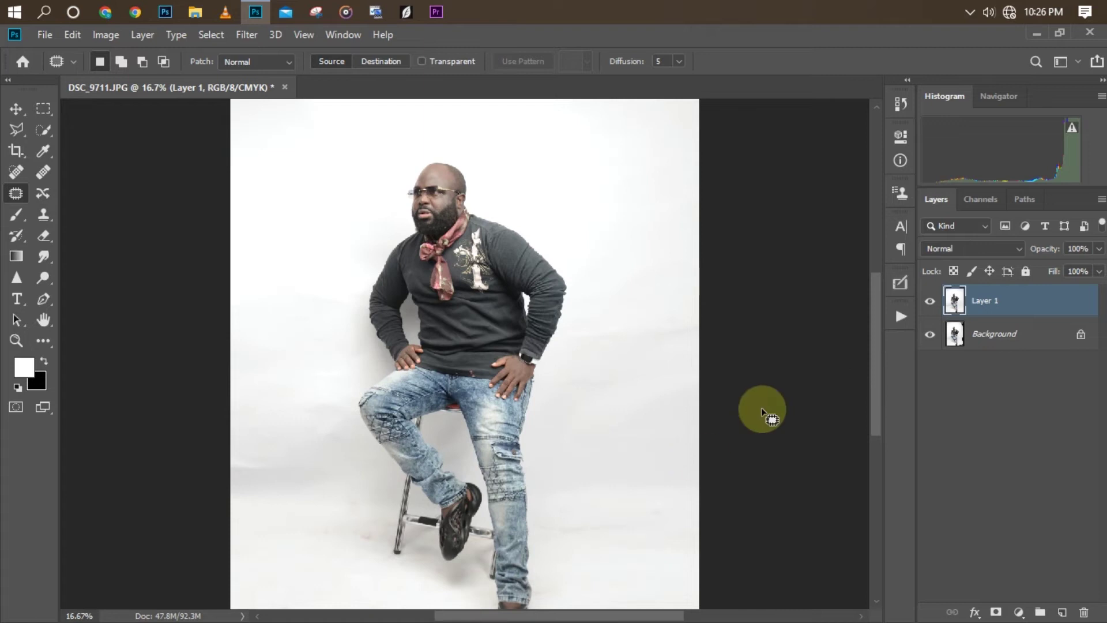
scroll(870, 404, "down", 3)
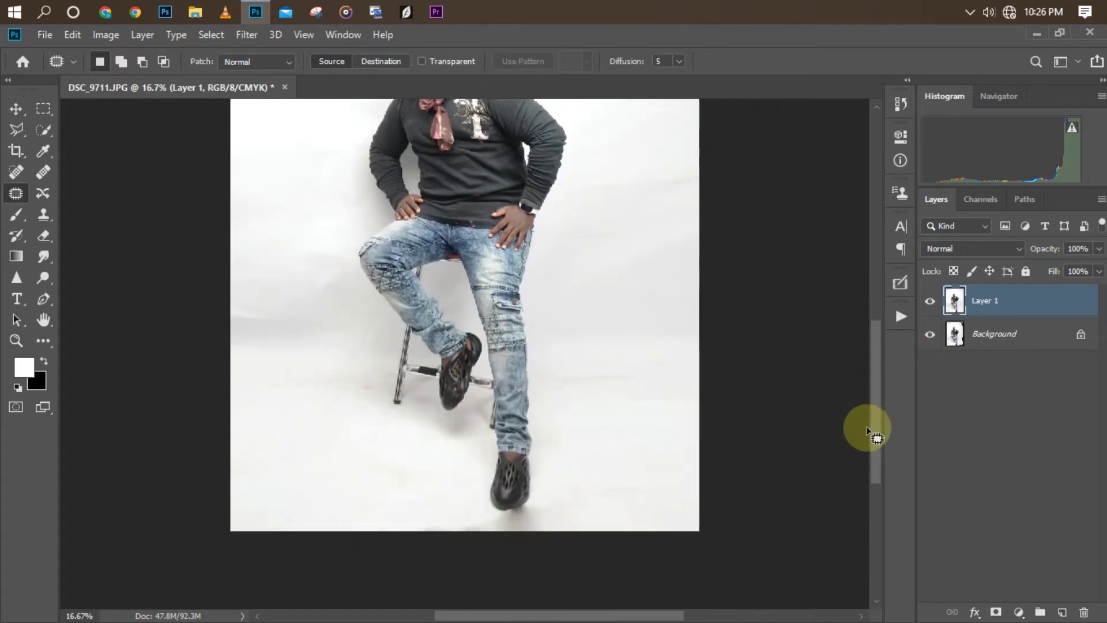
key("ctrl+minus")
key("ctrl+minus")
key("ctrl+plus")
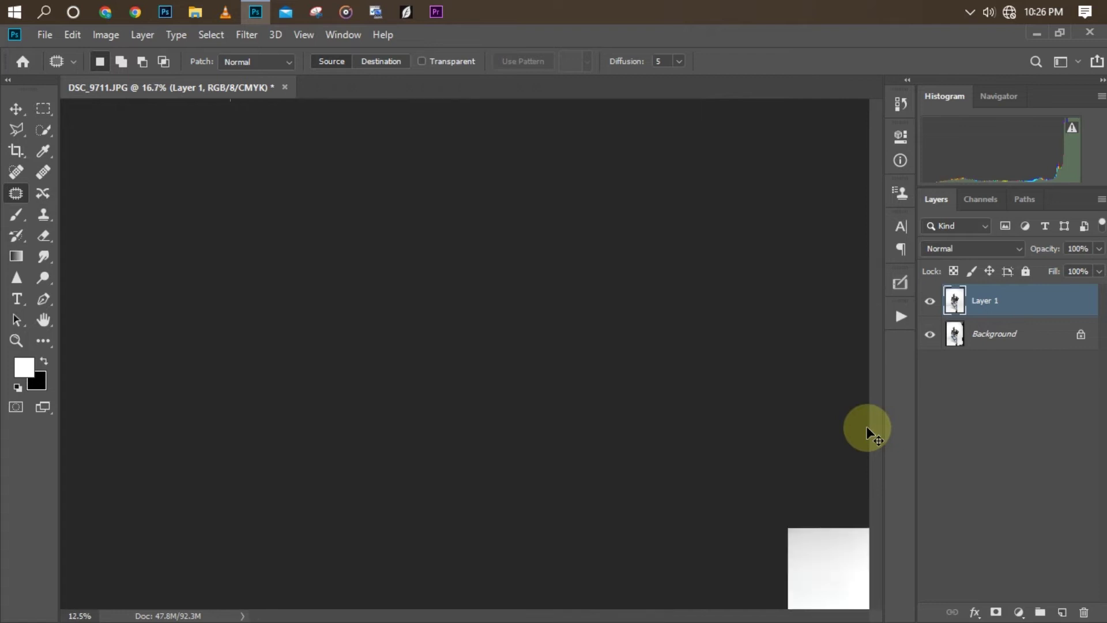
key("ctrl+minus")
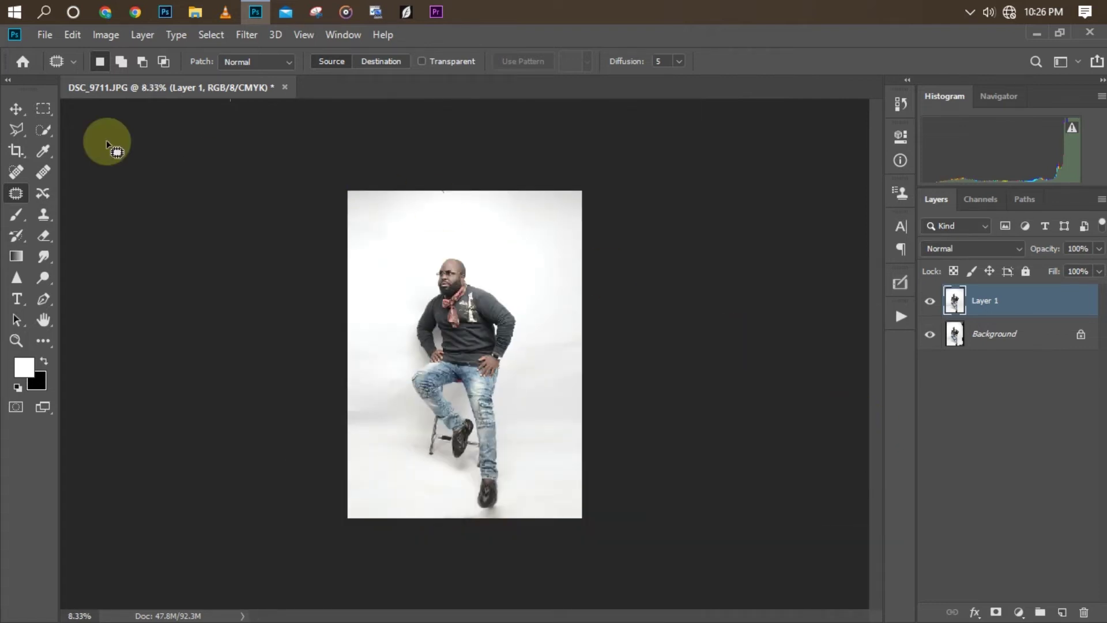
- Use Select Subject to outline the man and stool, then inspect the edges at 50%
left_click(37, 132)
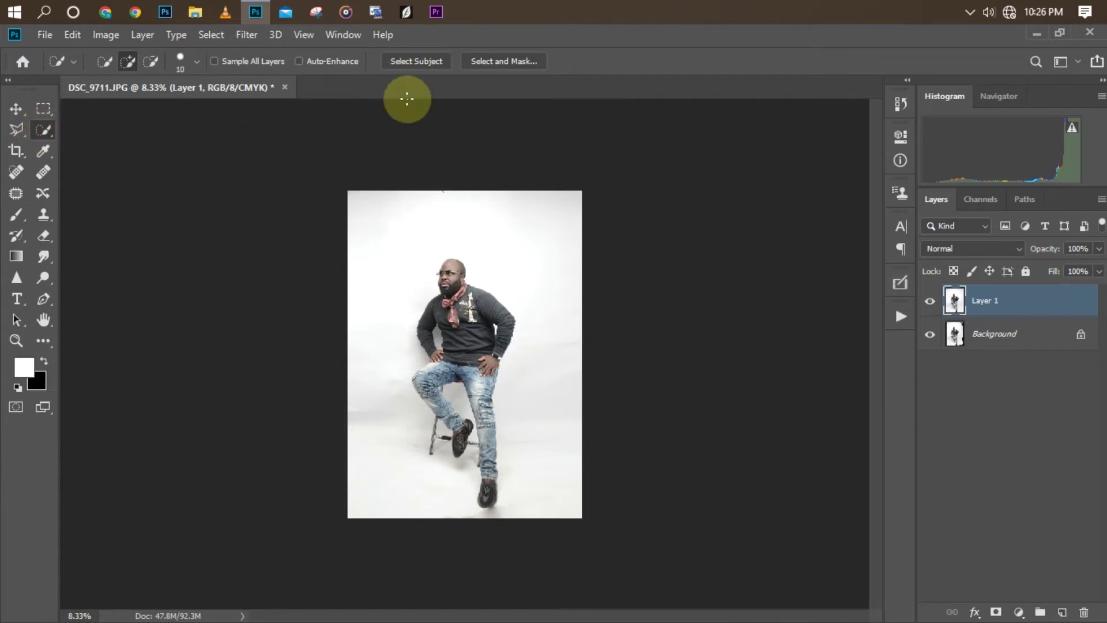
left_click(409, 61)
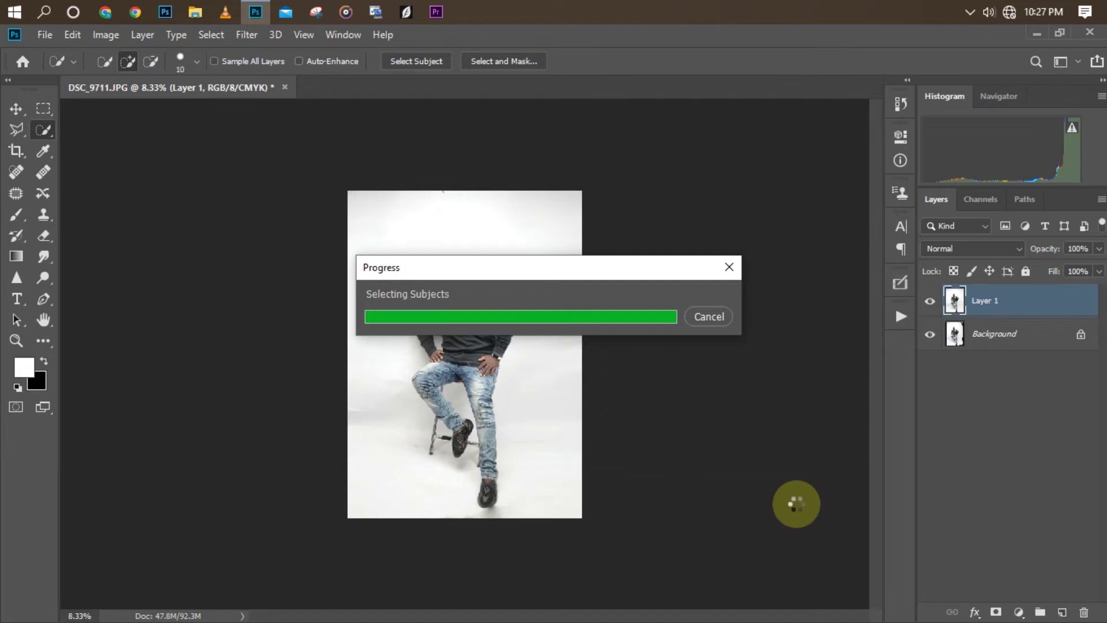
key("ctrl+plus")
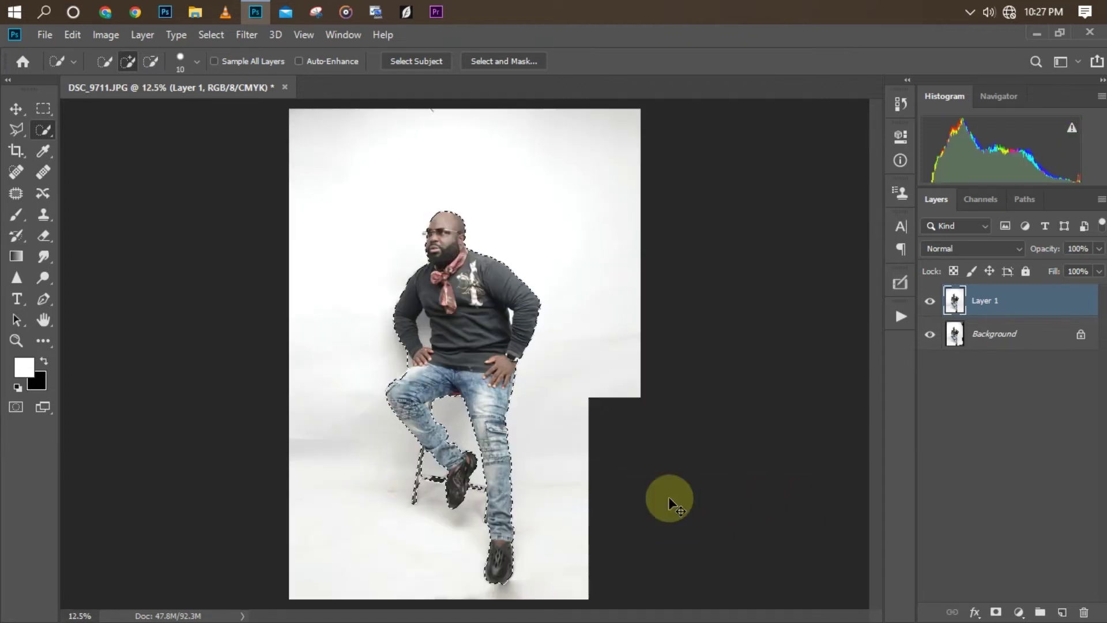
key("ctrl+plus")
key("ctrl+plus")
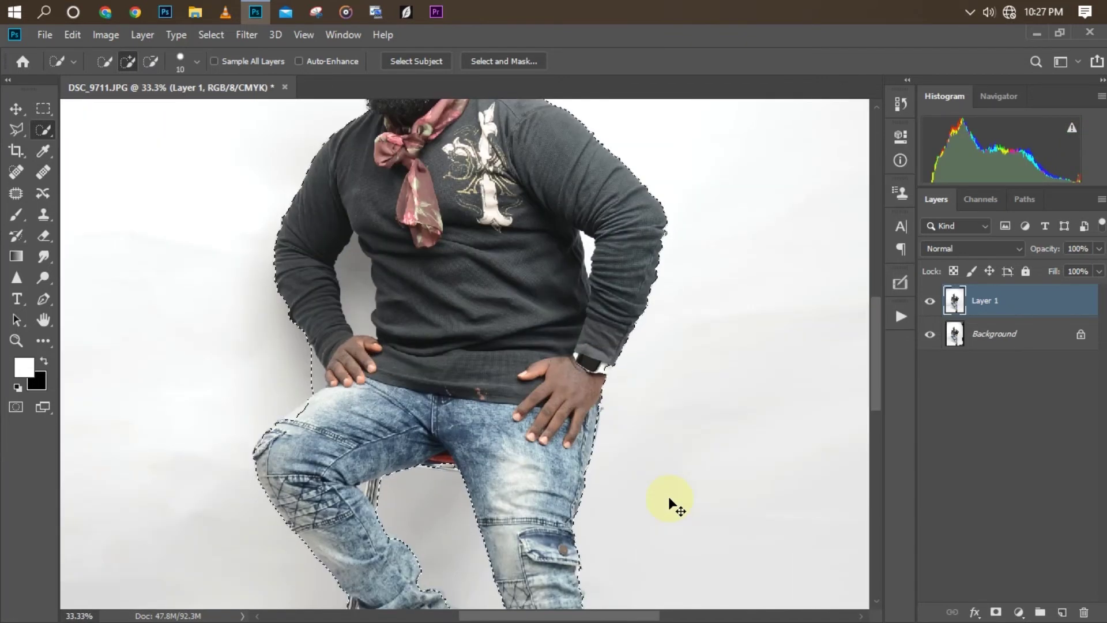
key("ctrl+minus")
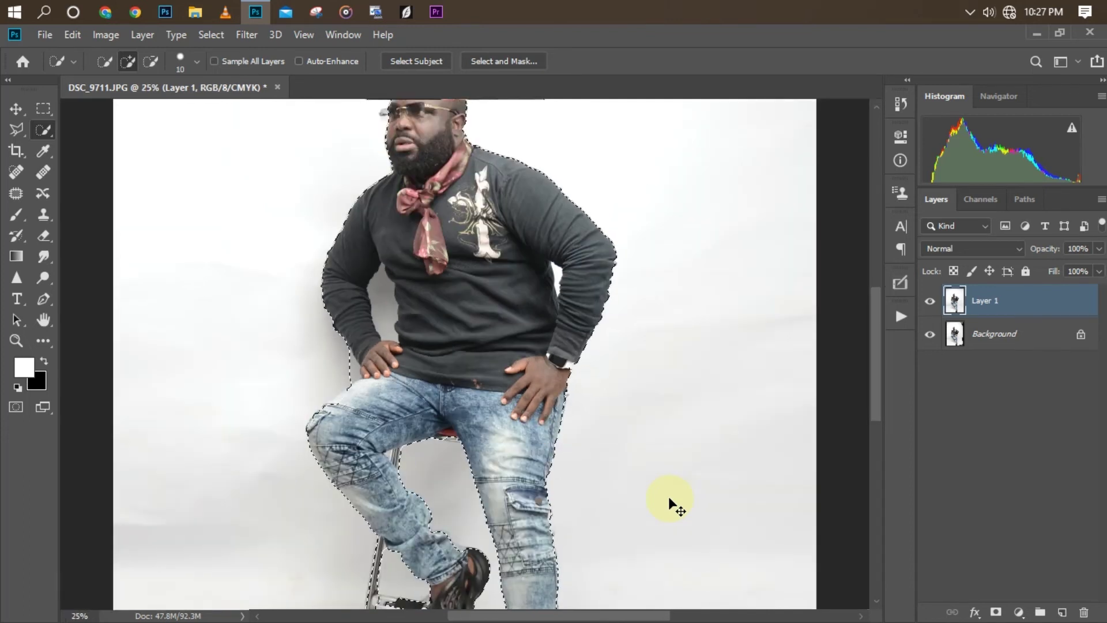
key("ctrl+plus")
key("ctrl+plus")
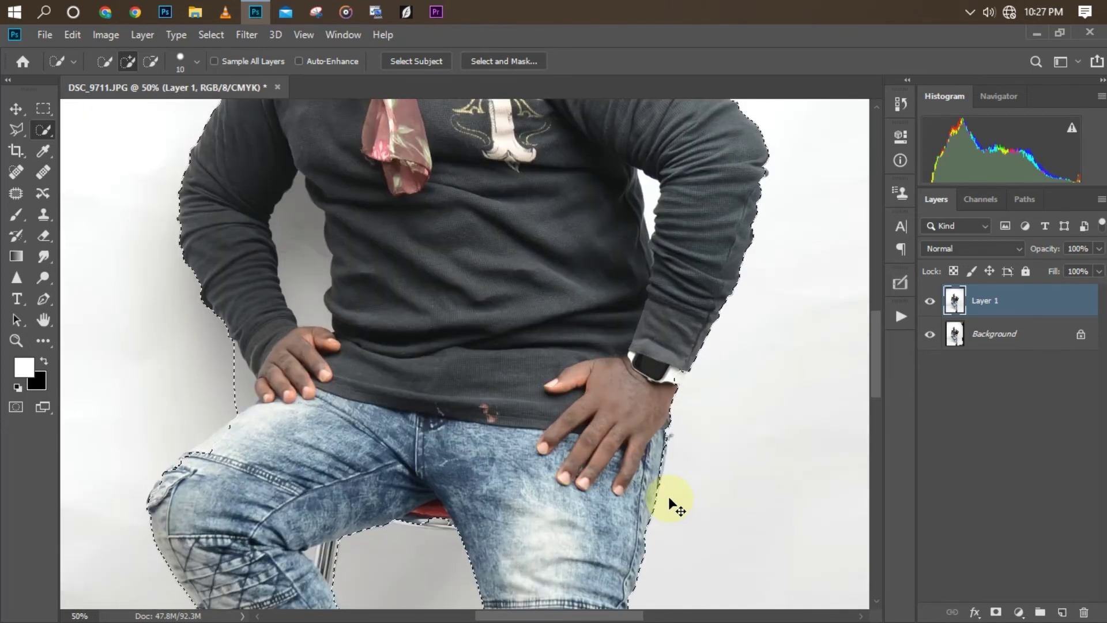
key("ctrl+plus")
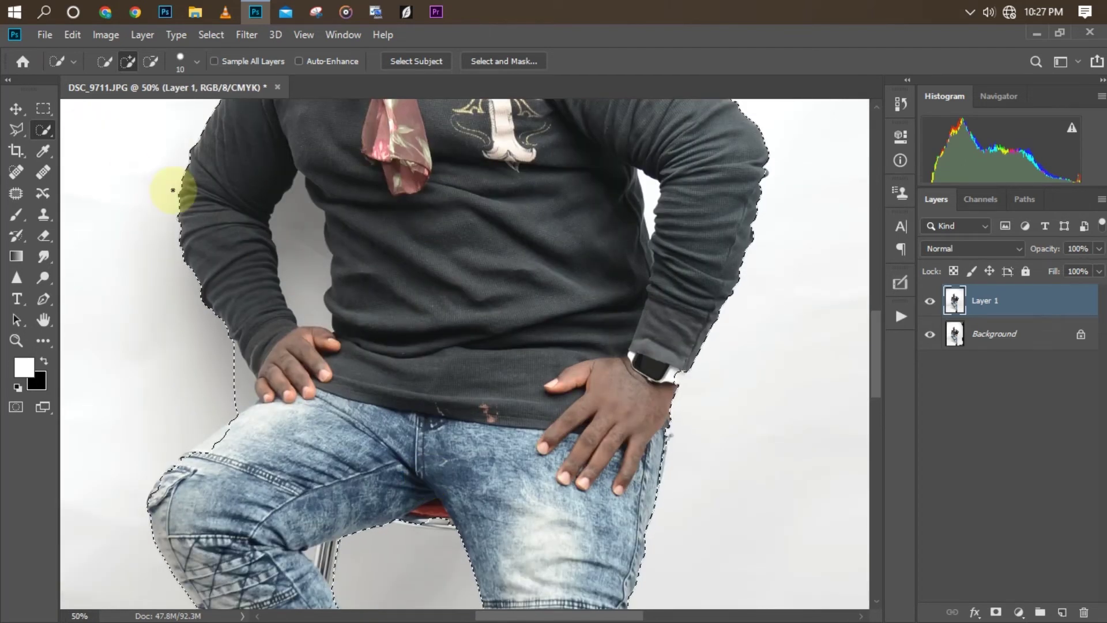
- Add the gap around the stool seat and the ankle area to the selection with Polygonal Lasso
left_click(16, 128)
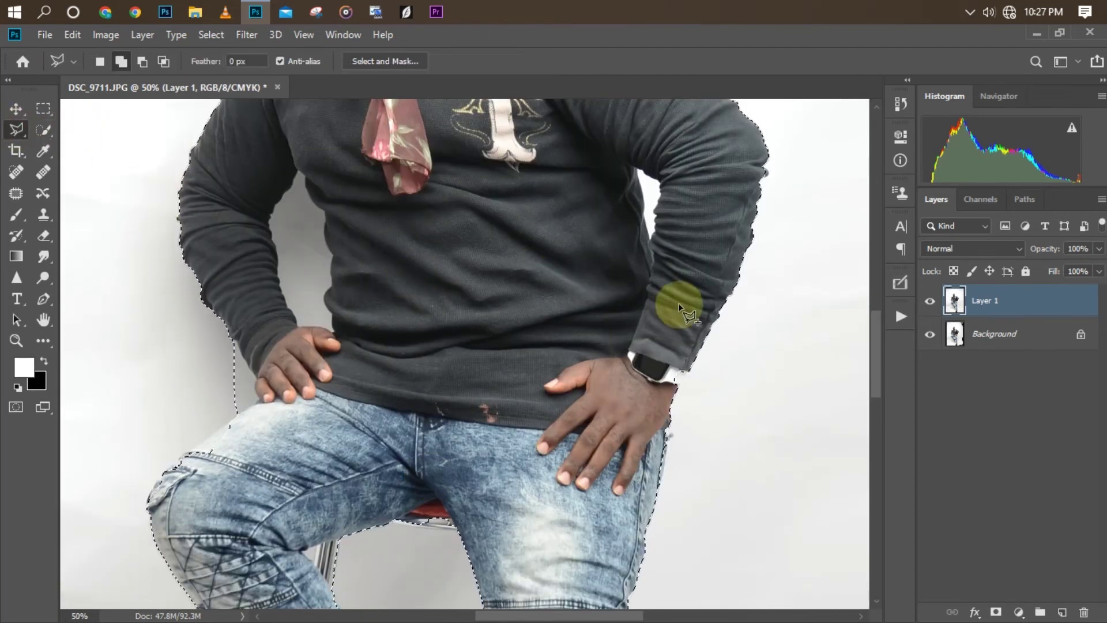
scroll(803, 407, "down", 5)
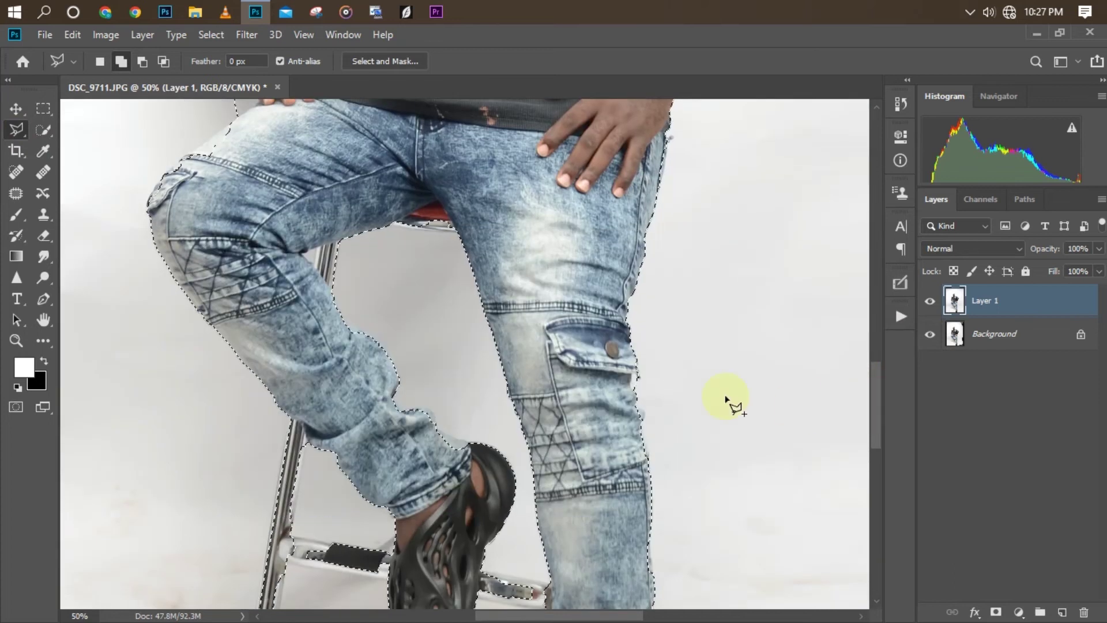
key("ctrl+plus")
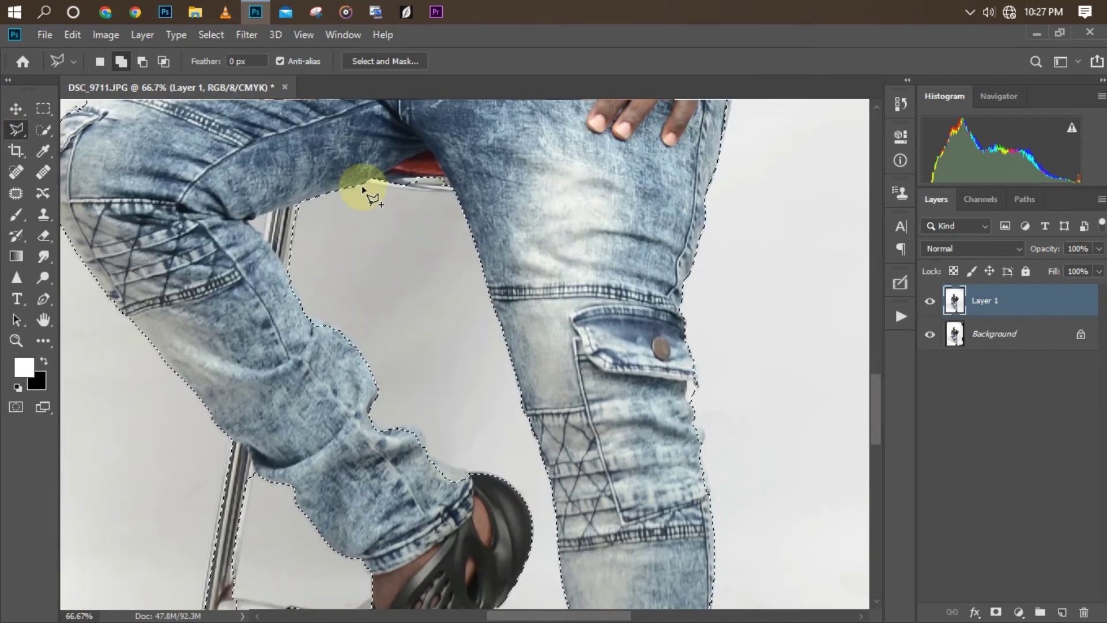
left_click(379, 186)
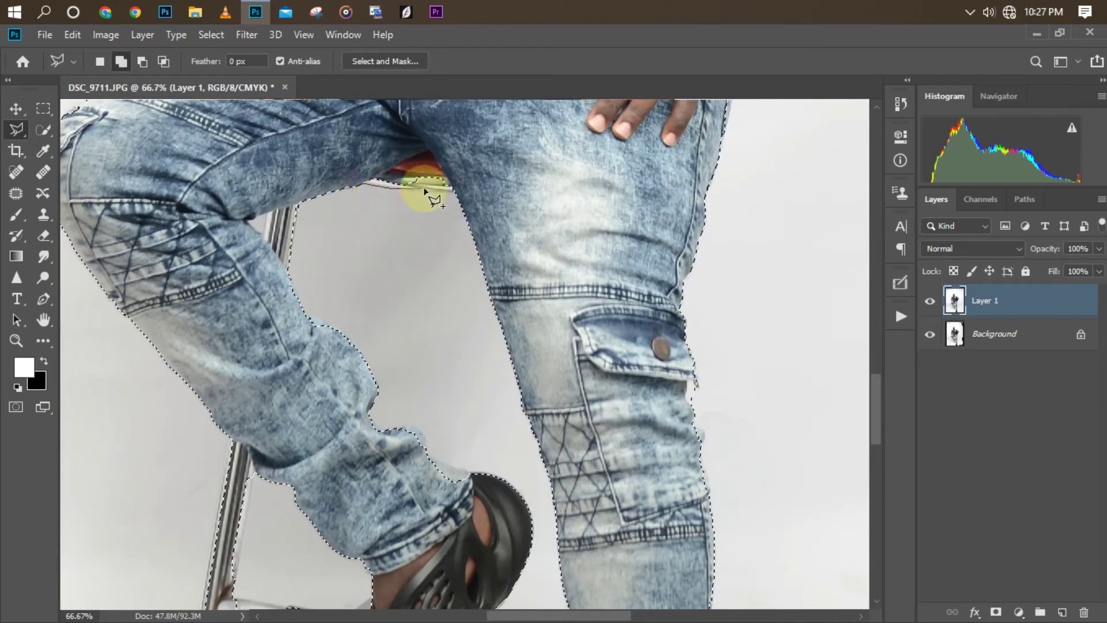
left_click(477, 183)
left_click(454, 132)
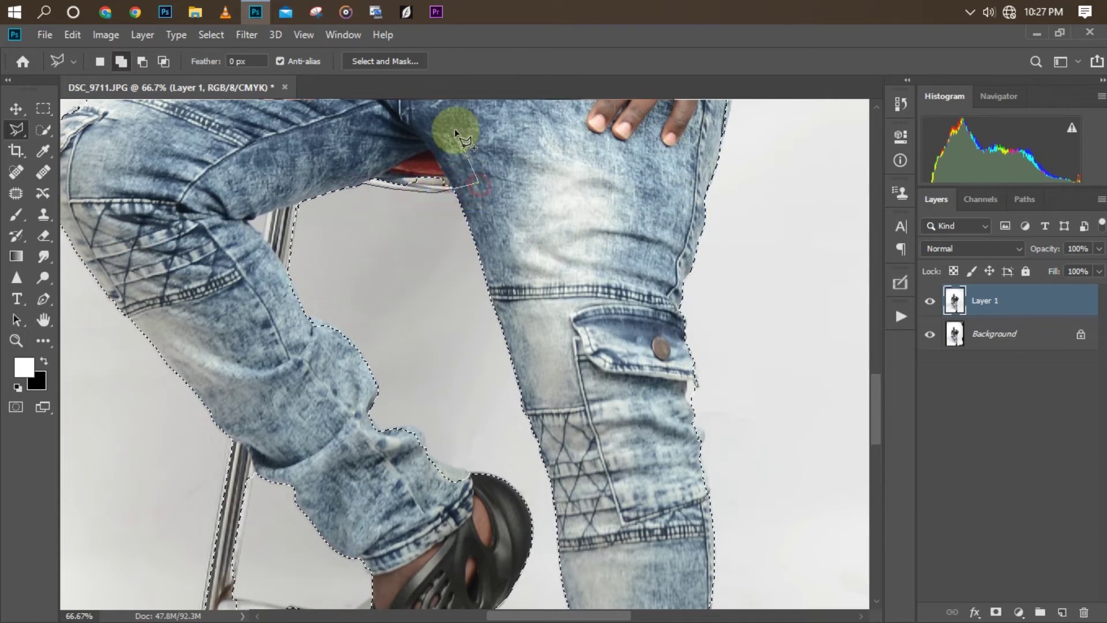
double_click(322, 153)
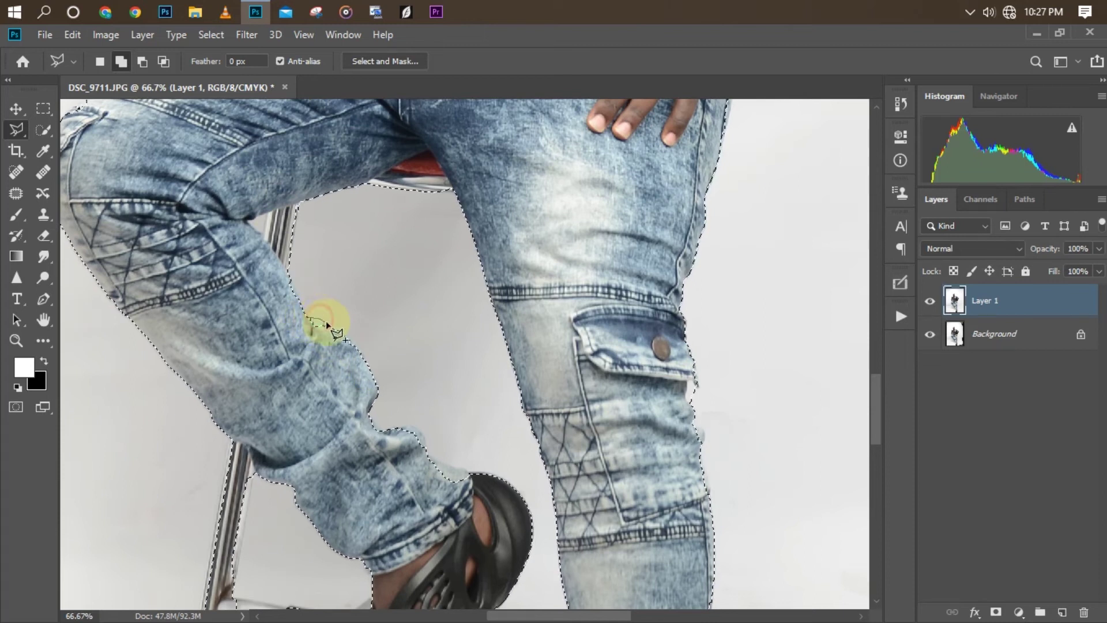
left_click(385, 427)
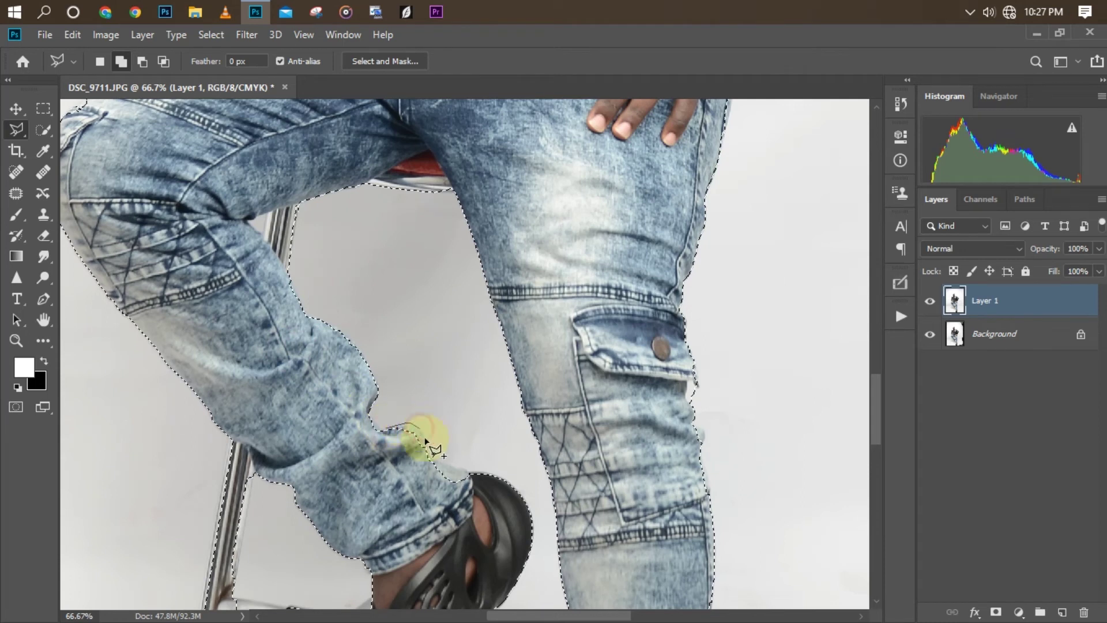
left_click(443, 459)
double_click(470, 473)
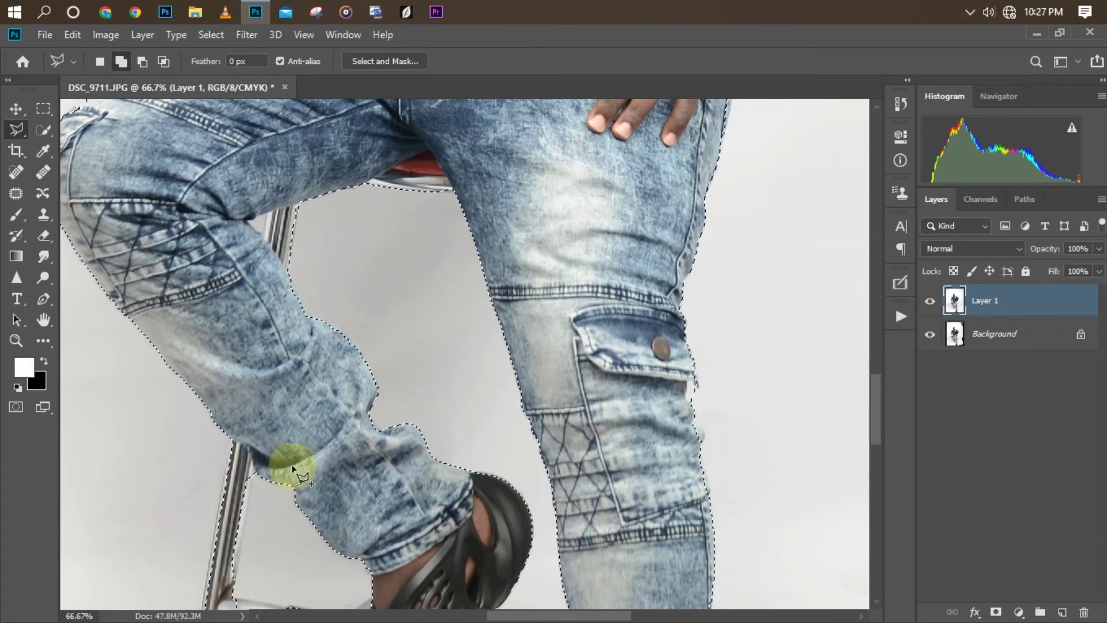
- Trace the stool leg and footrest rung beside the shoe and add them to the selection
left_click(252, 473)
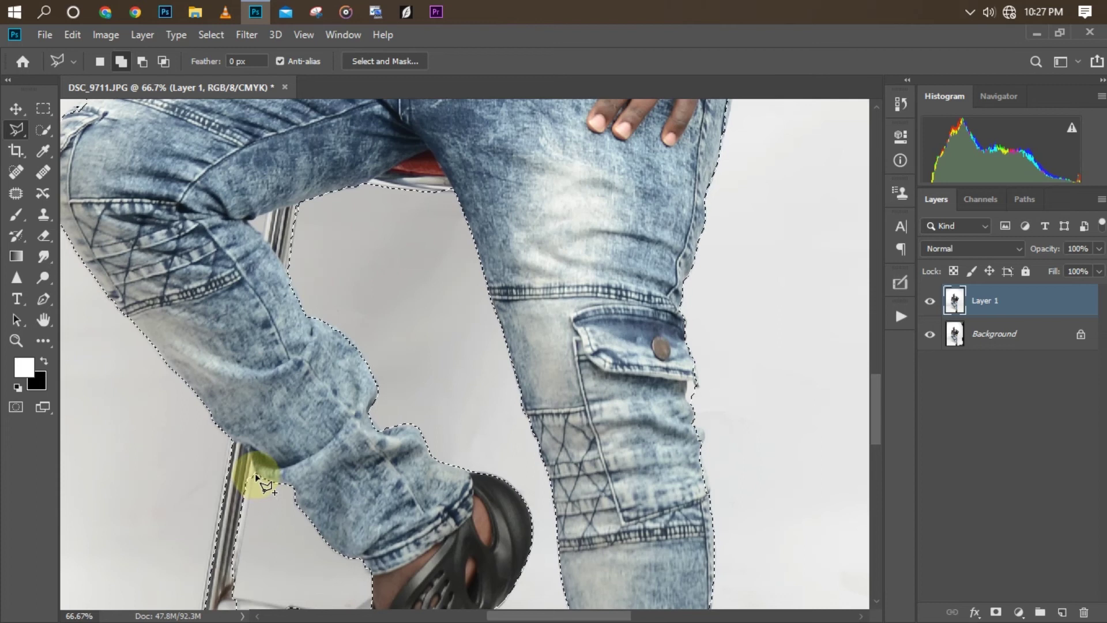
left_click(233, 593)
scroll(231, 576, "down", 2)
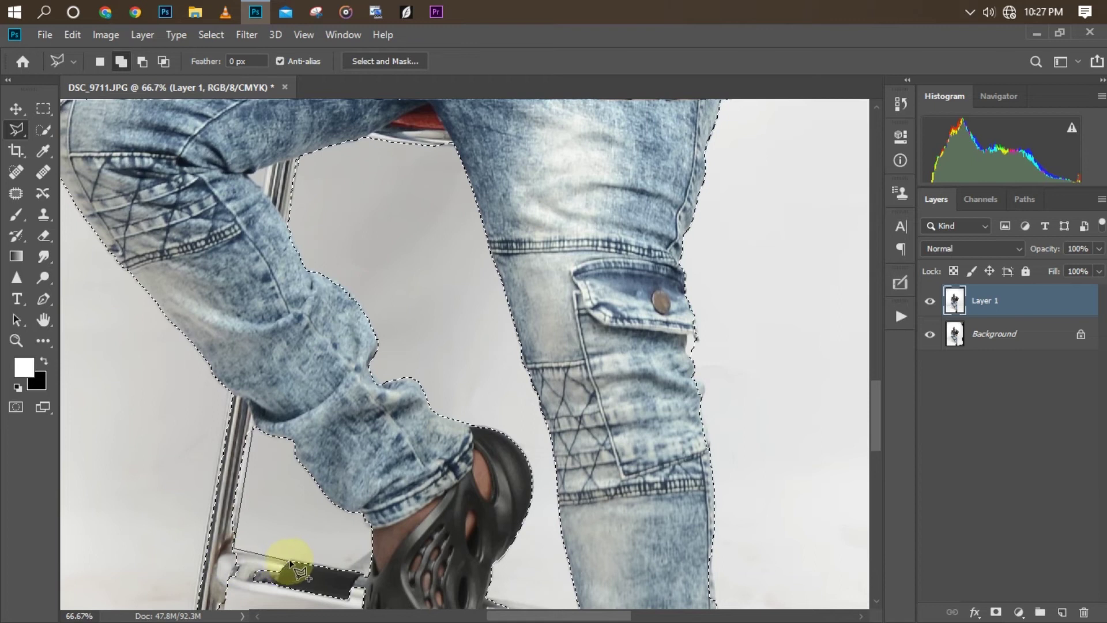
left_click(348, 566)
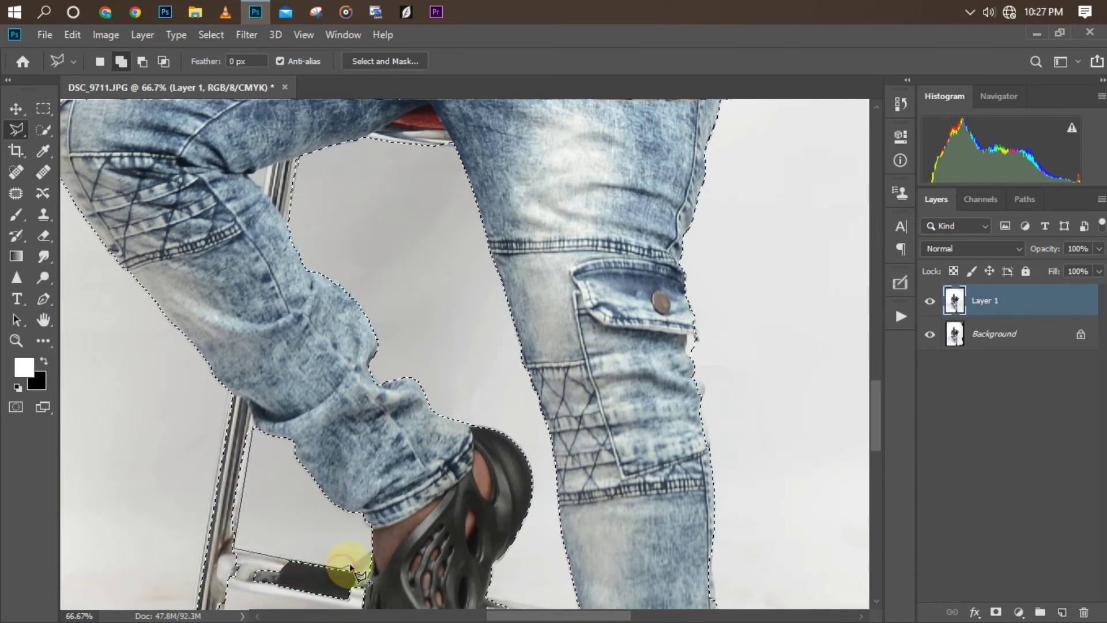
left_click(369, 551)
left_click(402, 539)
scroll(380, 580, "down", 2)
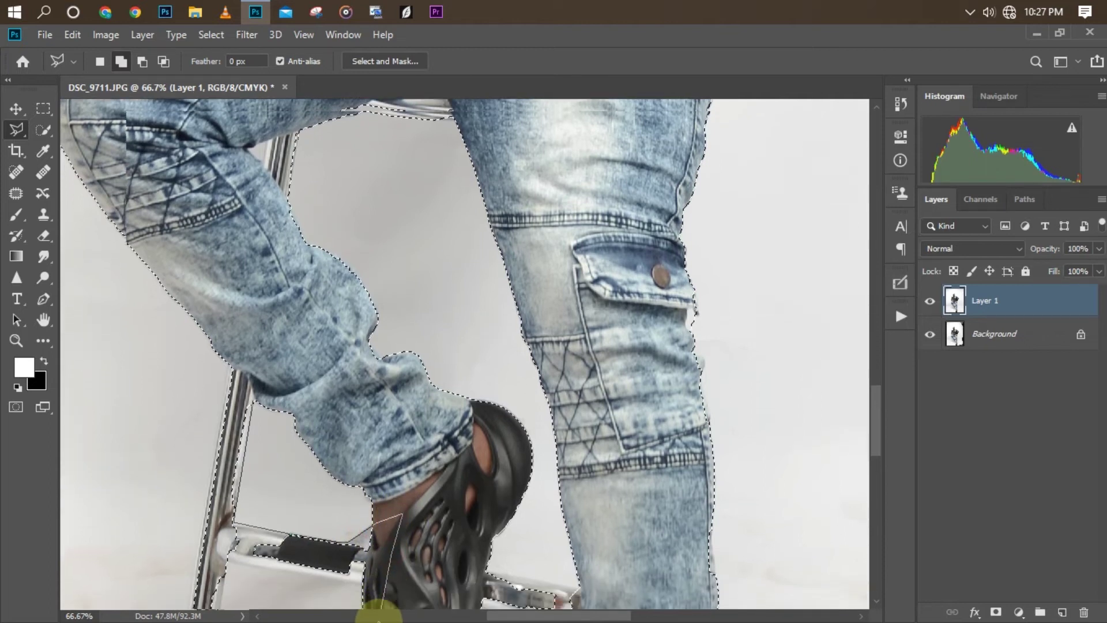
left_click(371, 574)
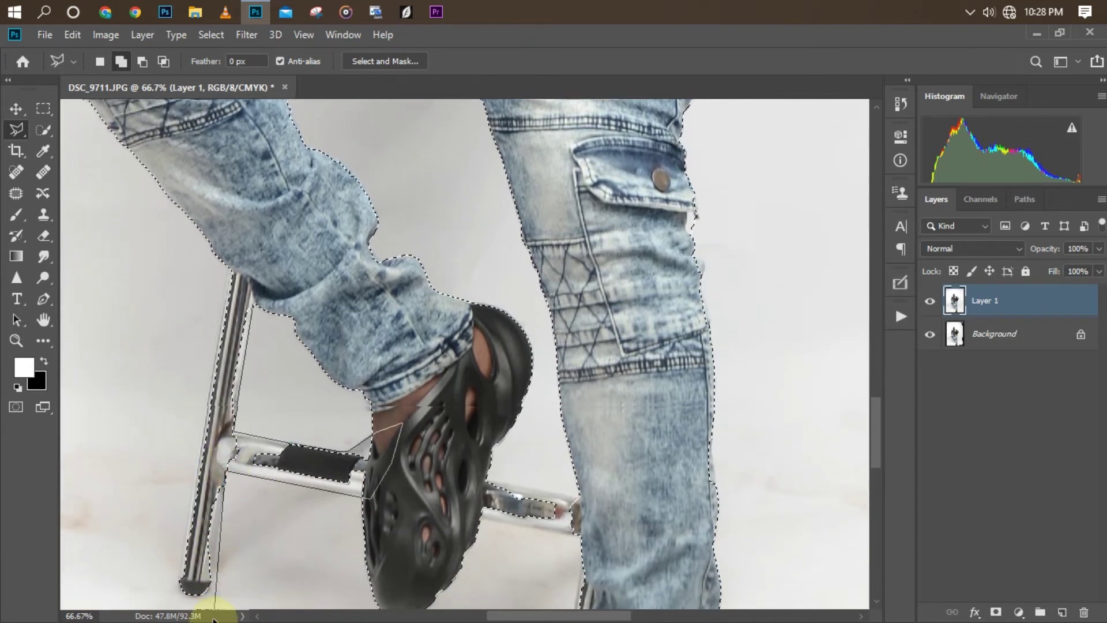
left_click(192, 583)
left_click(210, 572)
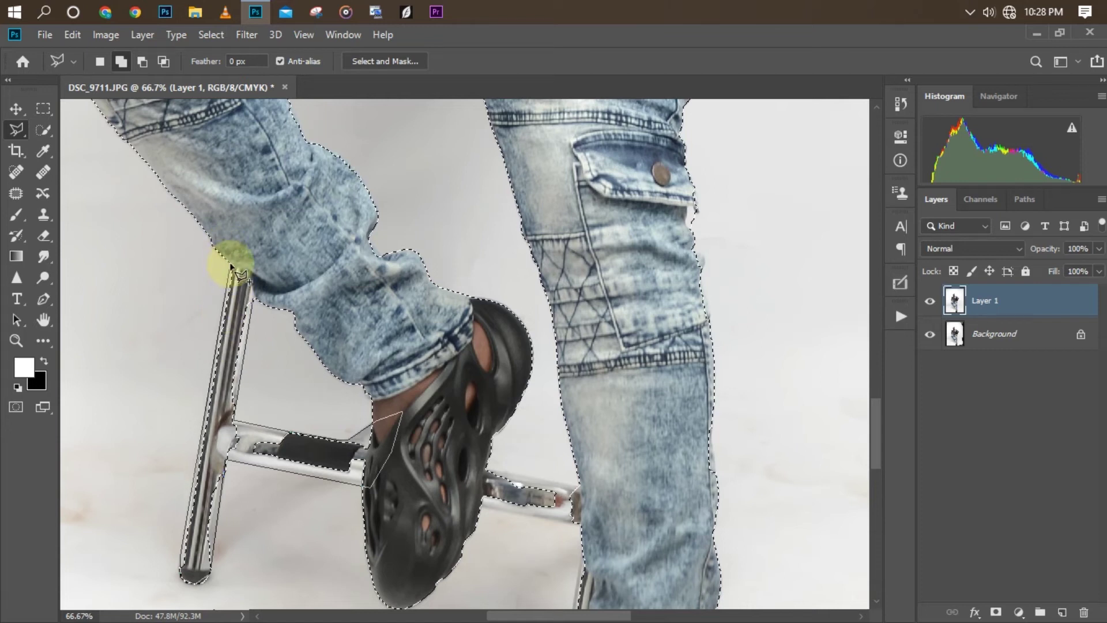
left_click(248, 251)
double_click(282, 249)
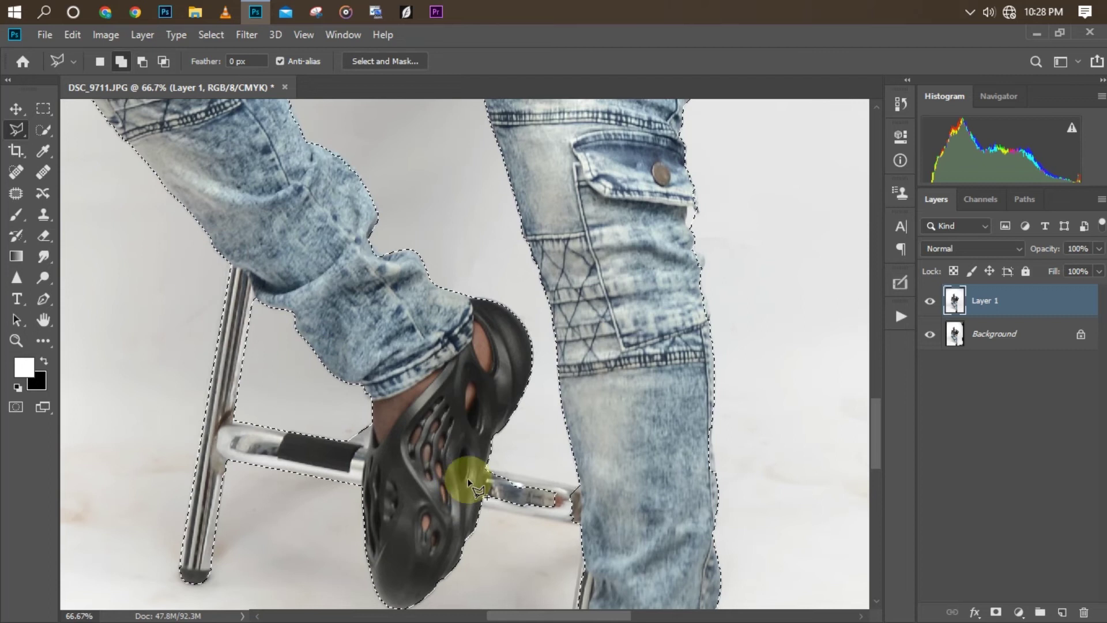
- Add the rung section right of the shoe, up to the jeans edge, to the selection
left_click(479, 511)
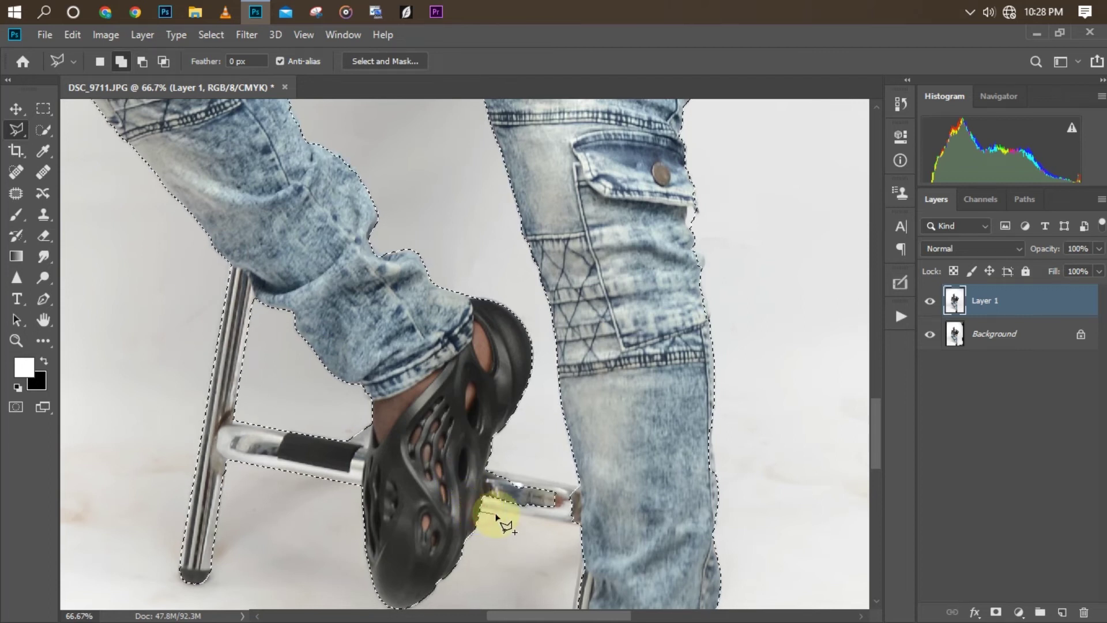
left_click(536, 518)
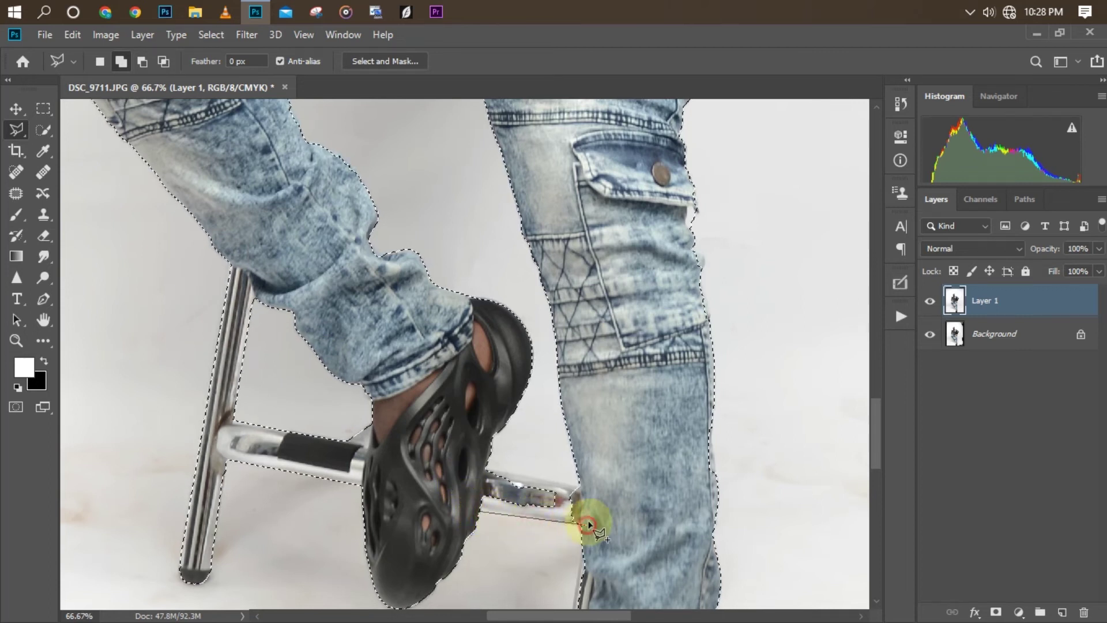
left_click(587, 524)
left_click(596, 483)
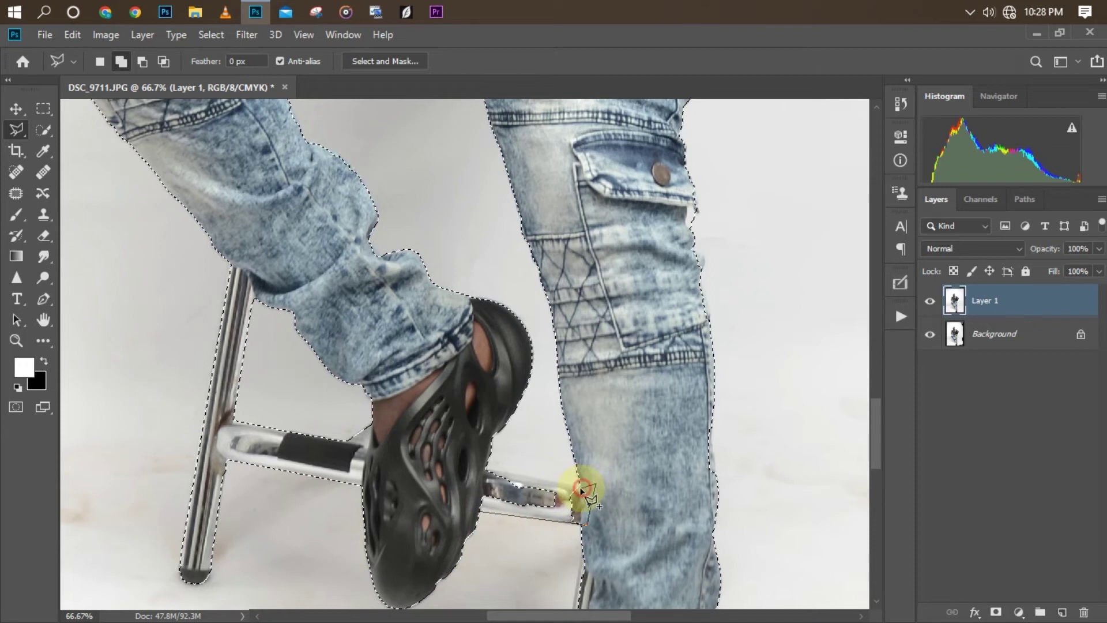
left_click(581, 490)
left_click(486, 466)
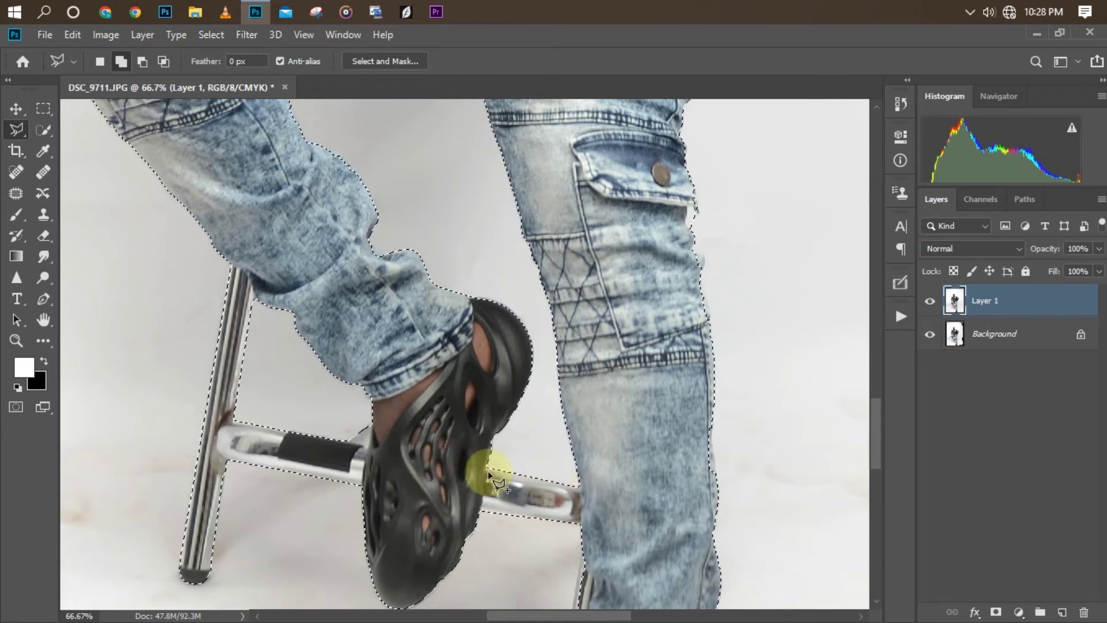
key("ctrl+minus")
key("ctrl+minus")
key("ctrl+minus")
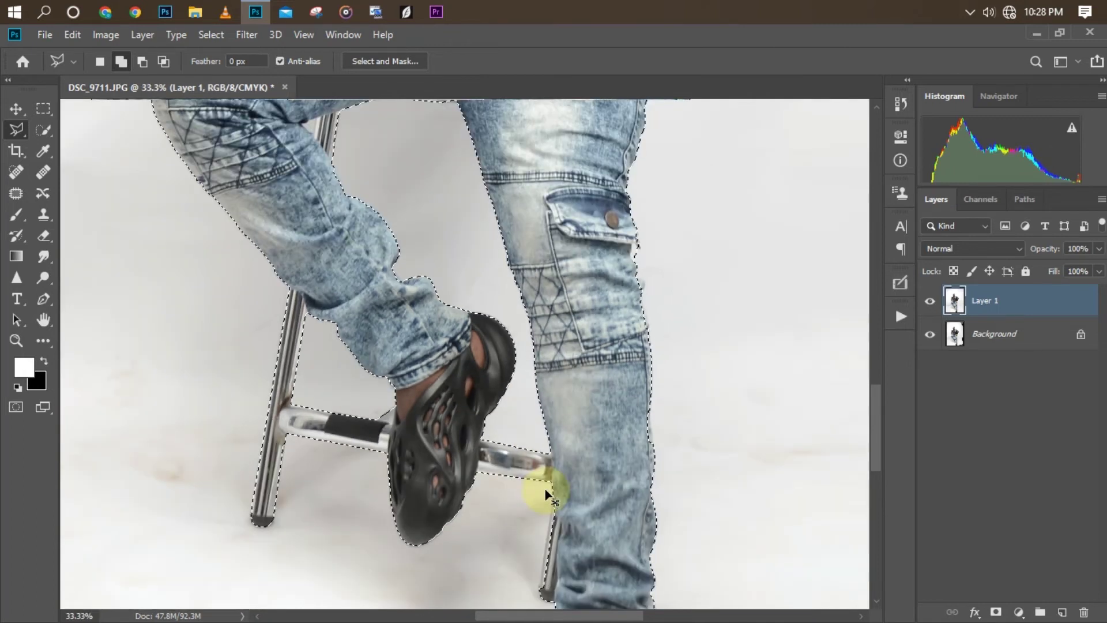
key("ctrl+plus")
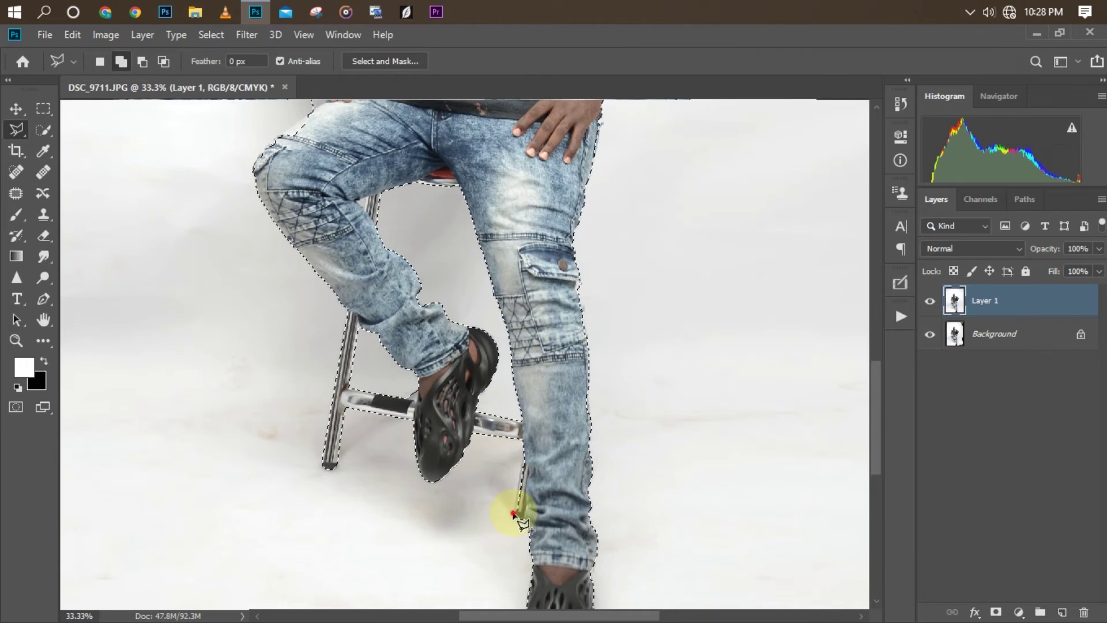
- Begin outlining the stool leg behind the right jeans leg
left_click(514, 512)
left_click(517, 480)
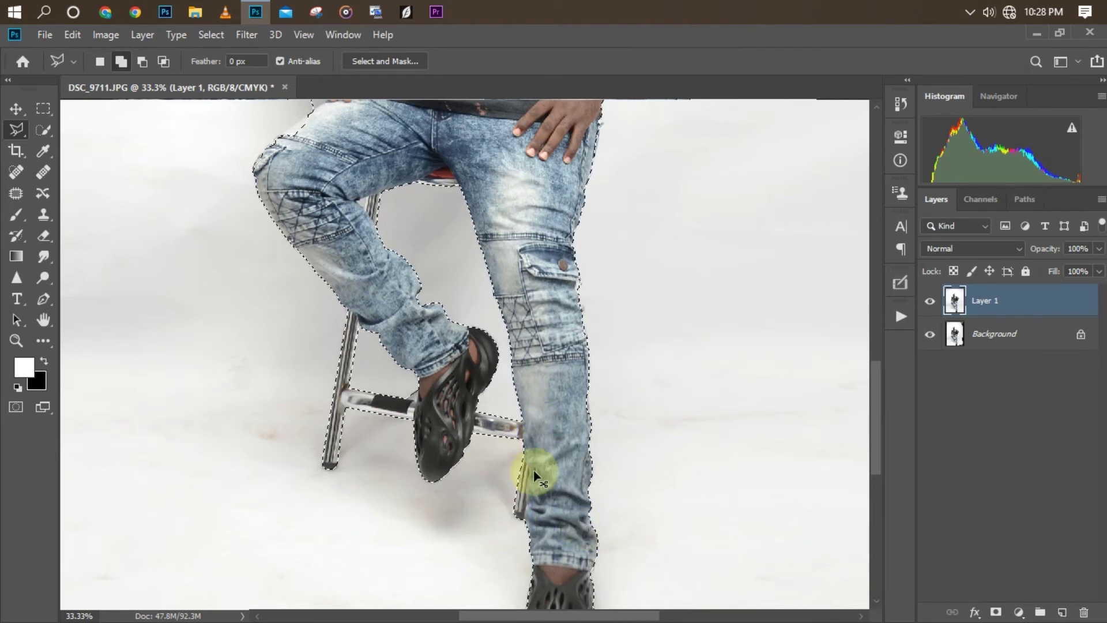
key("ctrl+minus")
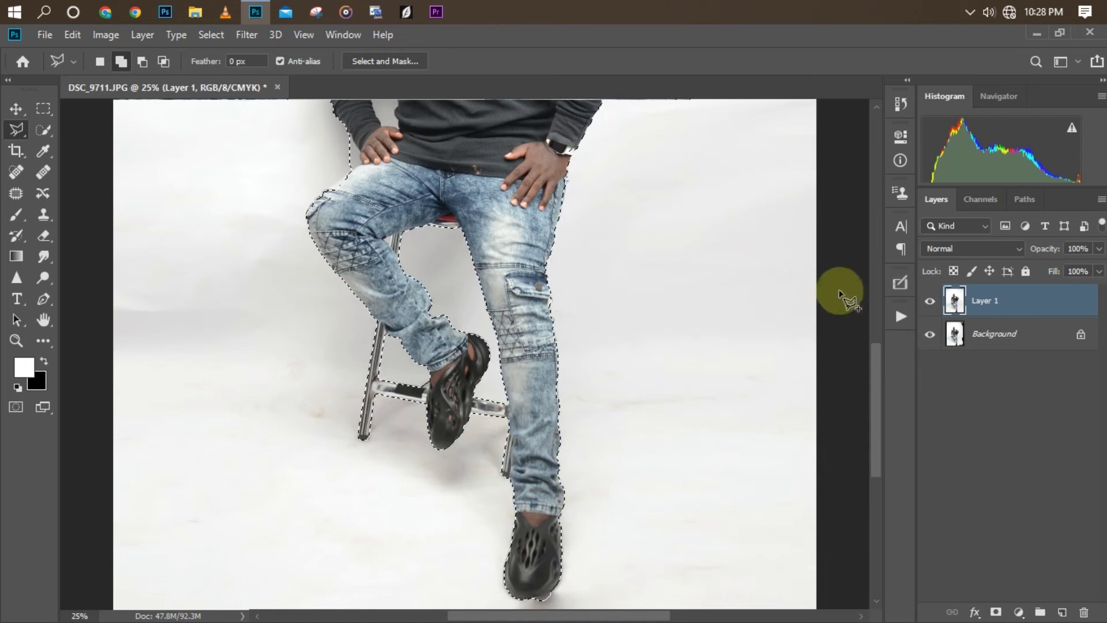
left_click_drag(877, 396, 882, 321)
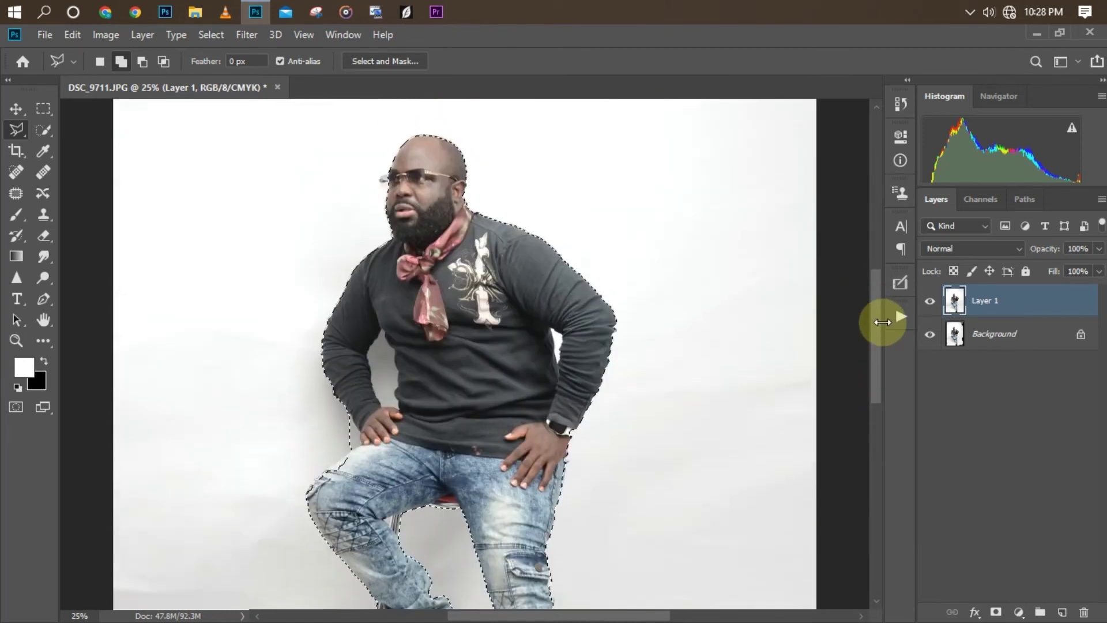
key("ctrl+plus")
key("ctrl+plus")
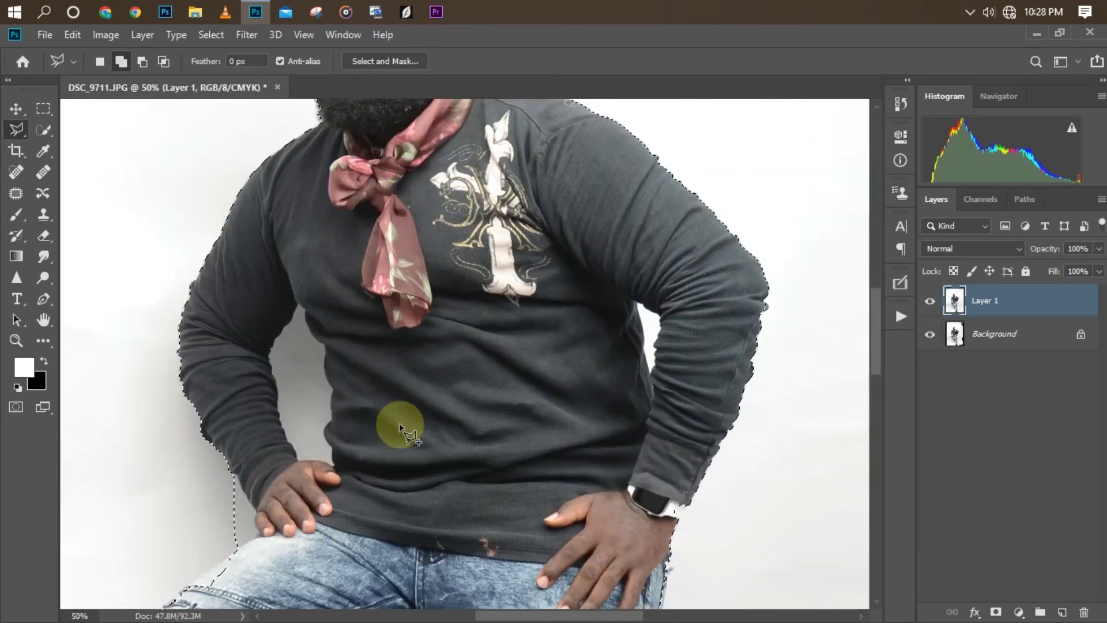
- Subtract the background beside the left hand, along the thigh and between the arms and torso
left_click(44, 130)
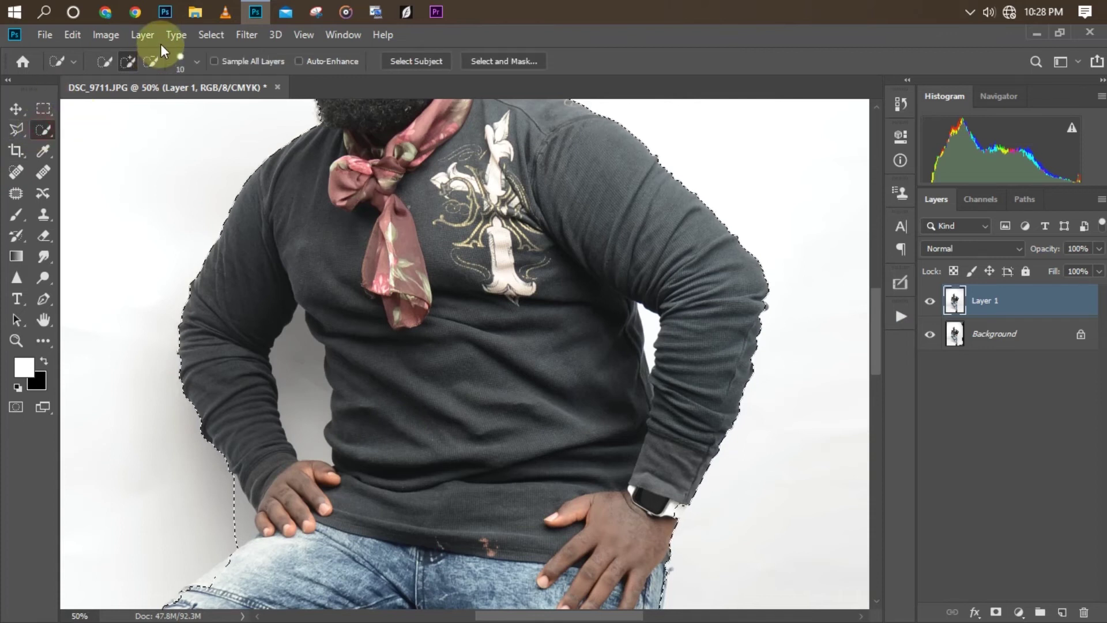
left_click(151, 61)
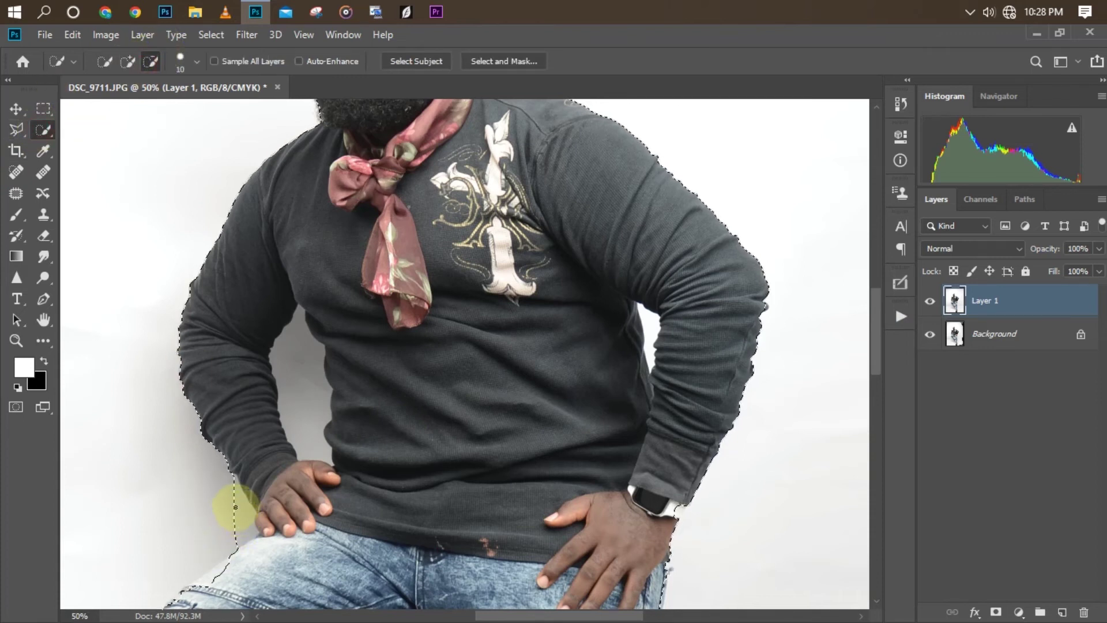
mouse_move(239, 505)
left_mouse_down()
mouse_move(237, 543)
mouse_move(245, 528)
mouse_move(224, 528)
mouse_move(128, 353)
left_mouse_up()
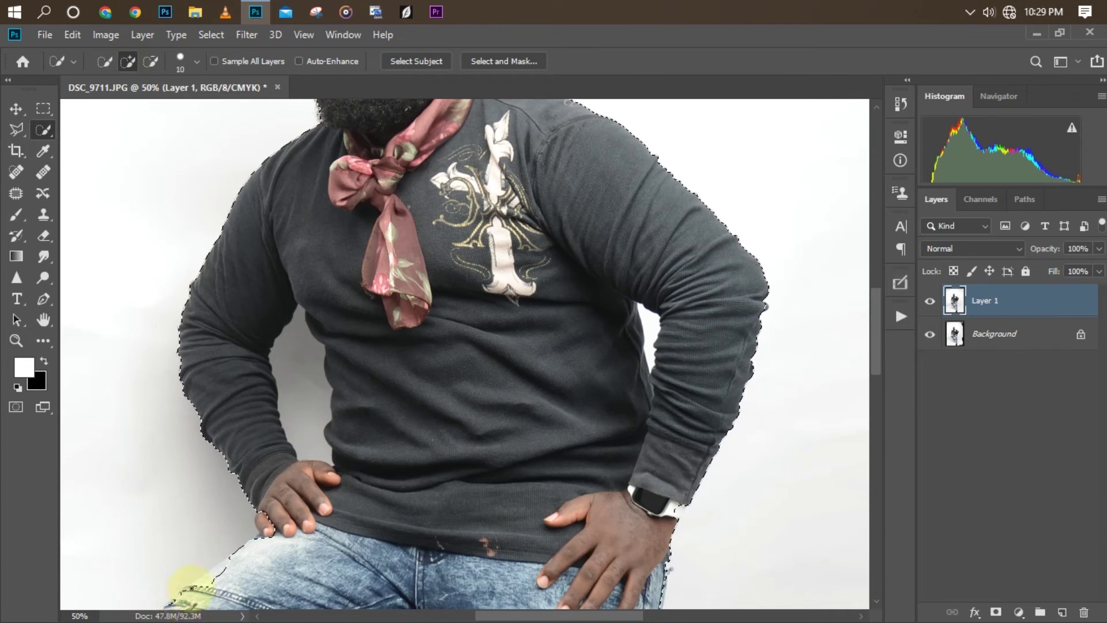
left_click_drag(213, 574, 228, 566)
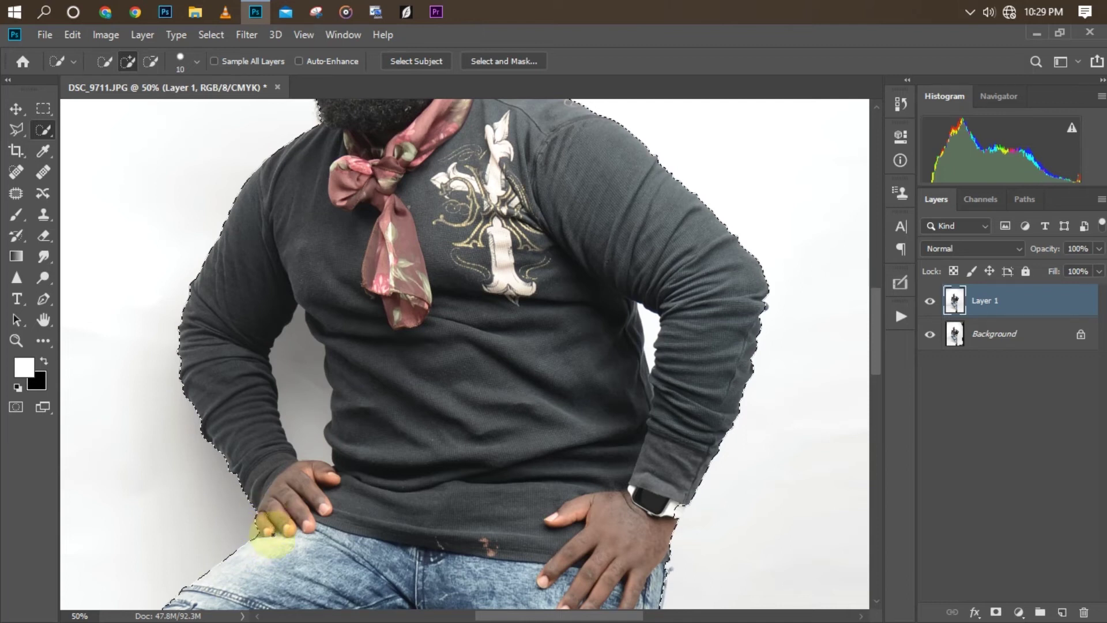
left_click(149, 60)
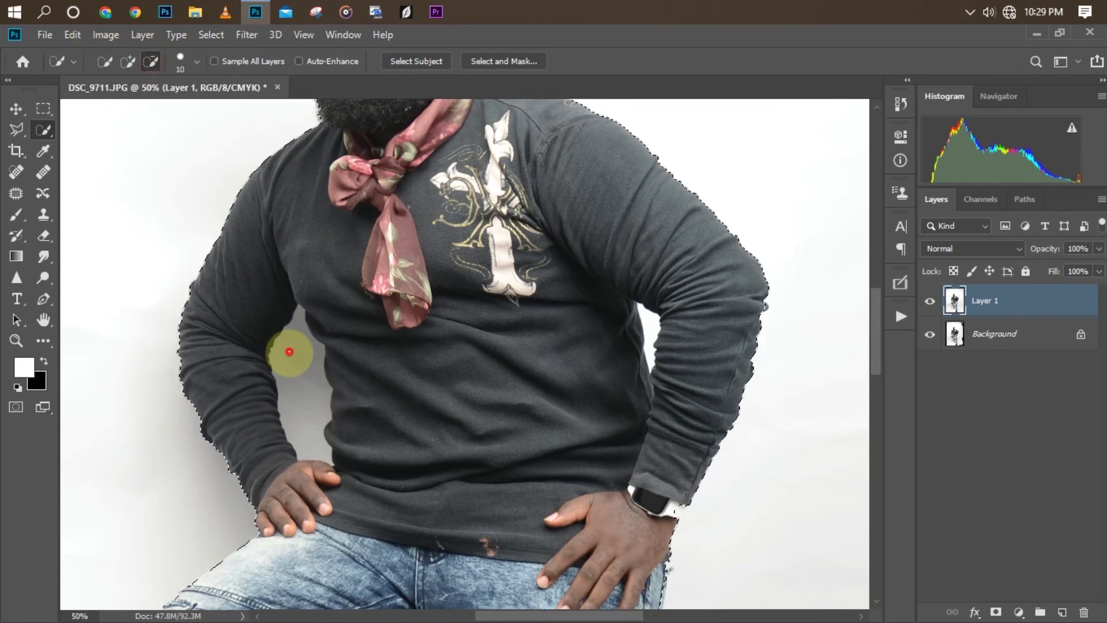
left_click_drag(290, 351, 293, 378)
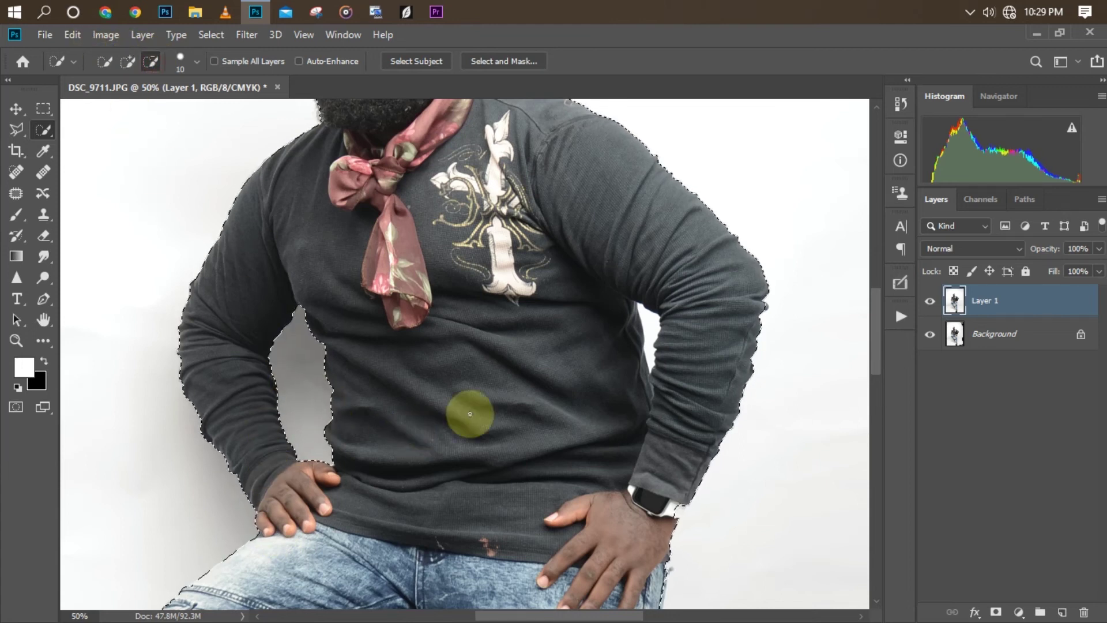
left_click(652, 321)
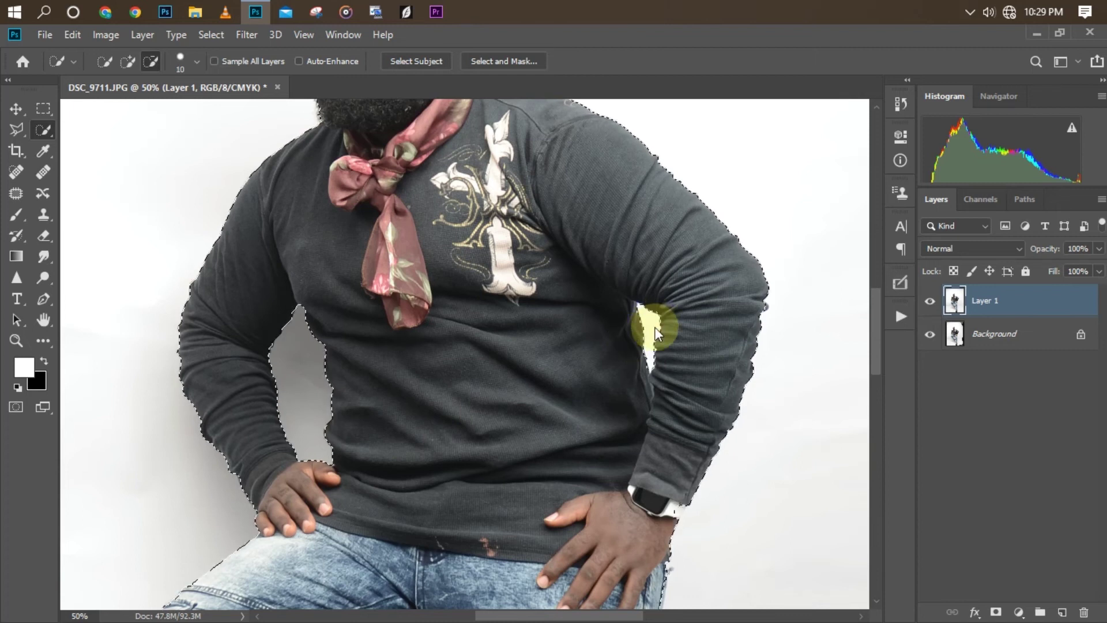
- Inspect the man-and-stool selection at various zoom levels, ending zoomed out on the whole photo
key("ctrl+minus")
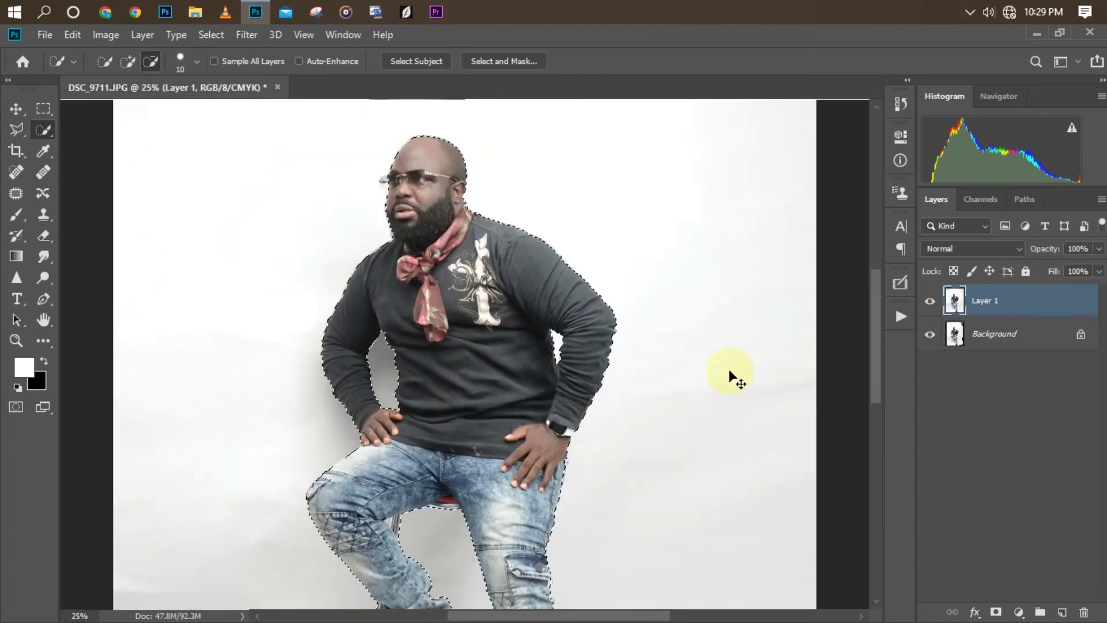
key("ctrl+plus")
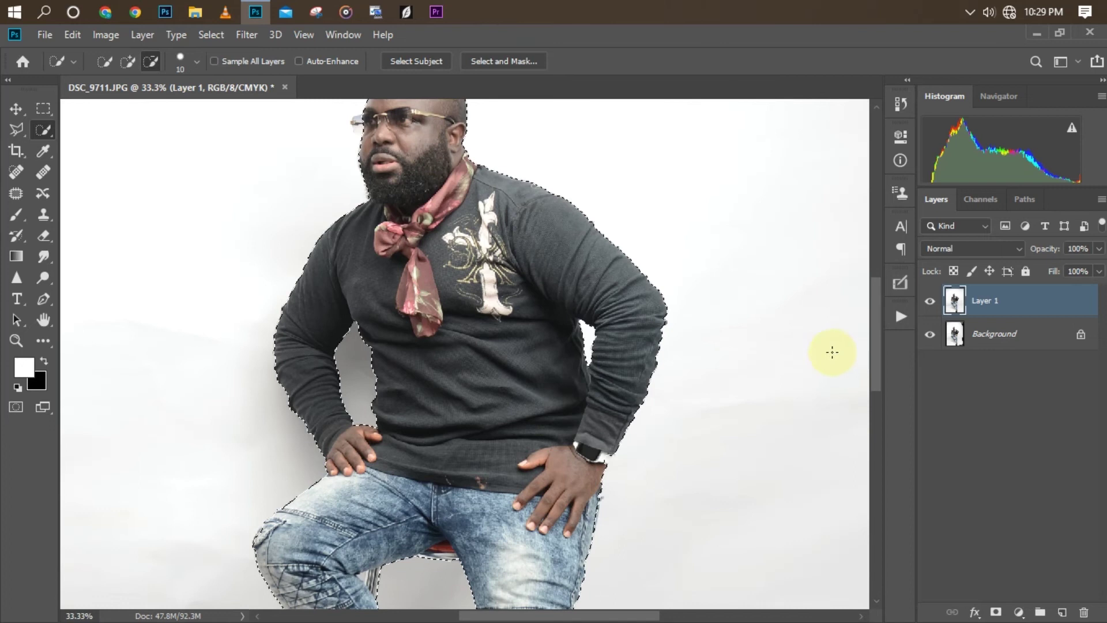
left_click_drag(878, 358, 880, 292)
key("ctrl+plus")
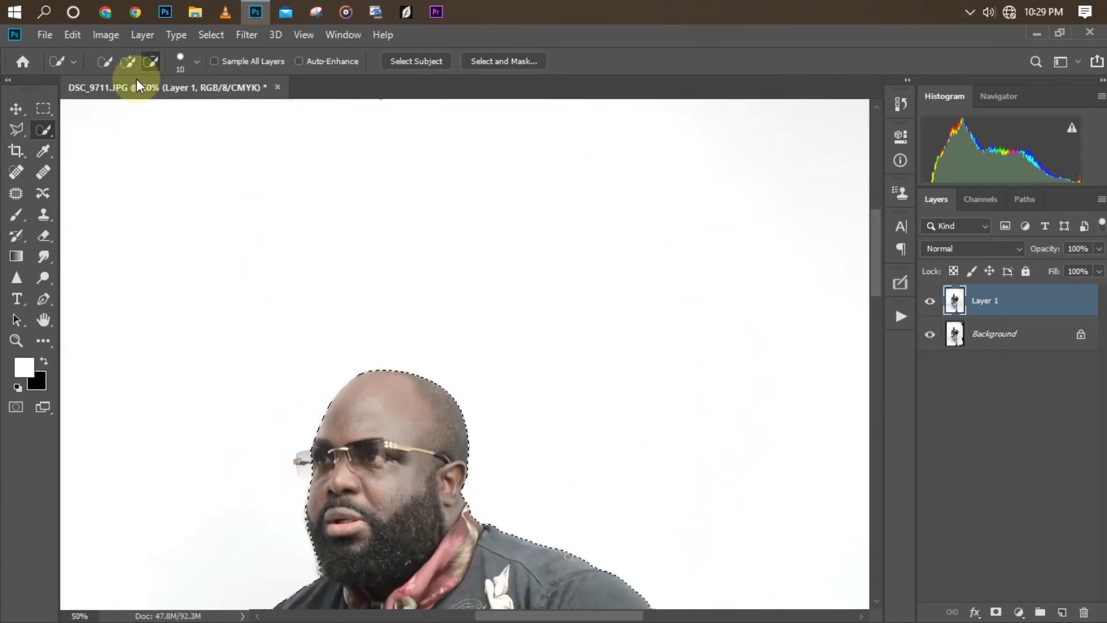
left_click(129, 64)
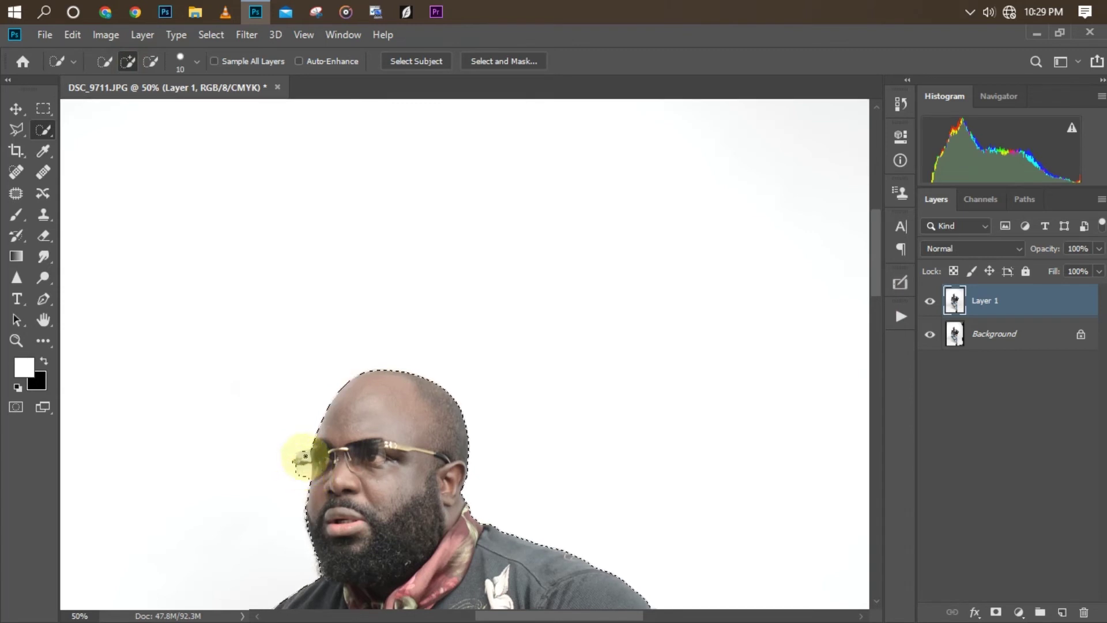
key("ctrl+minus")
key("ctrl+minus")
key("ctrl+minus")
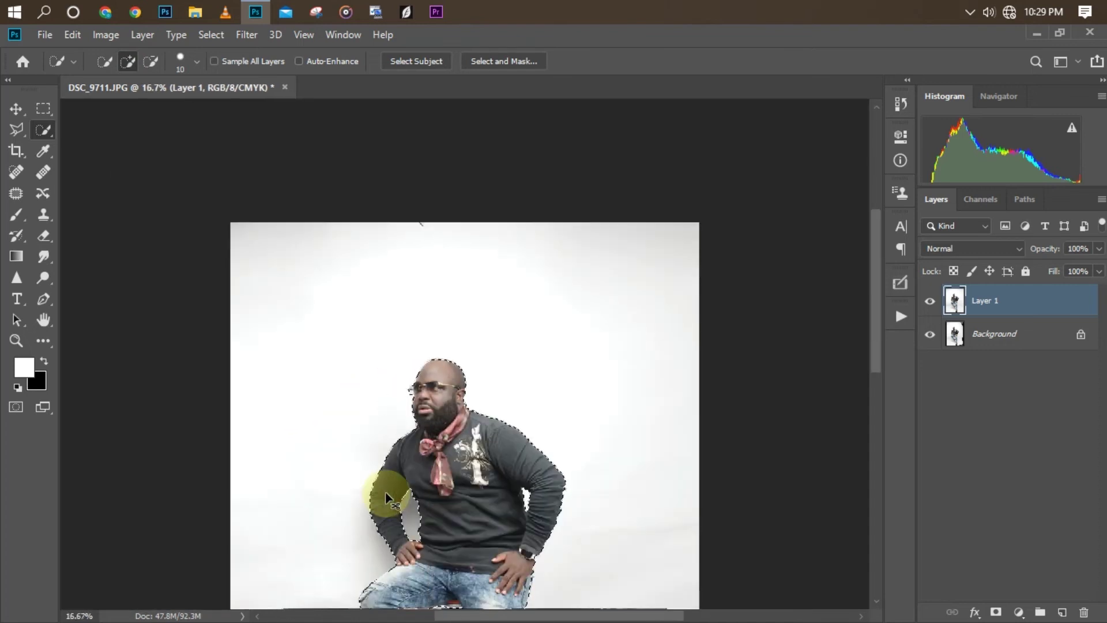
key("ctrl+minus")
key("ctrl+minus")
key("ctrl+plus")
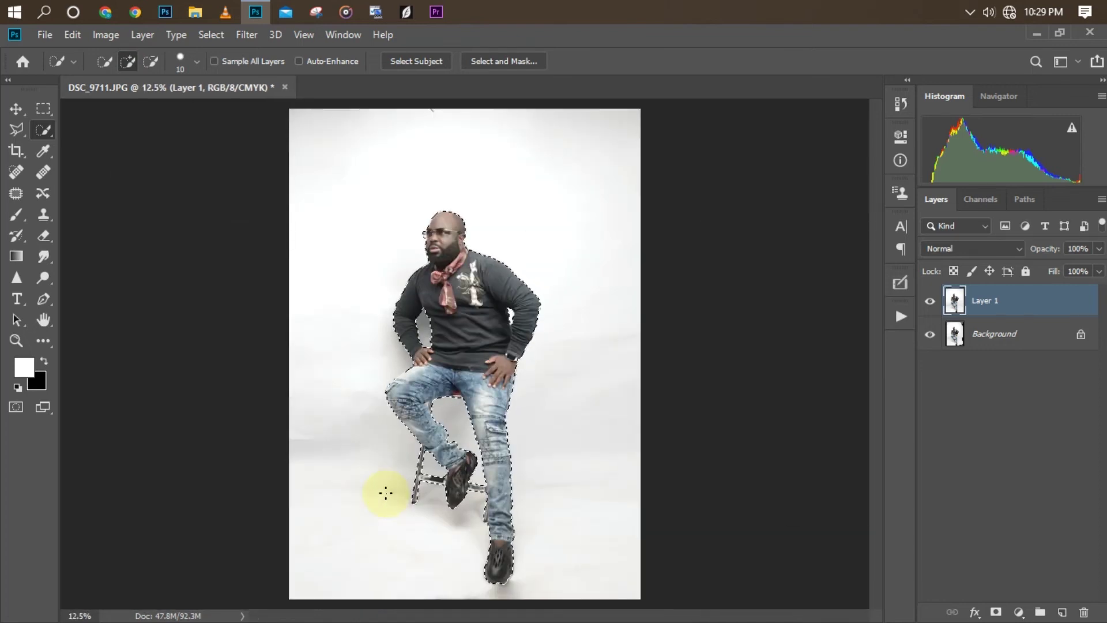
key("ctrl+plus")
key("ctrl+plus")
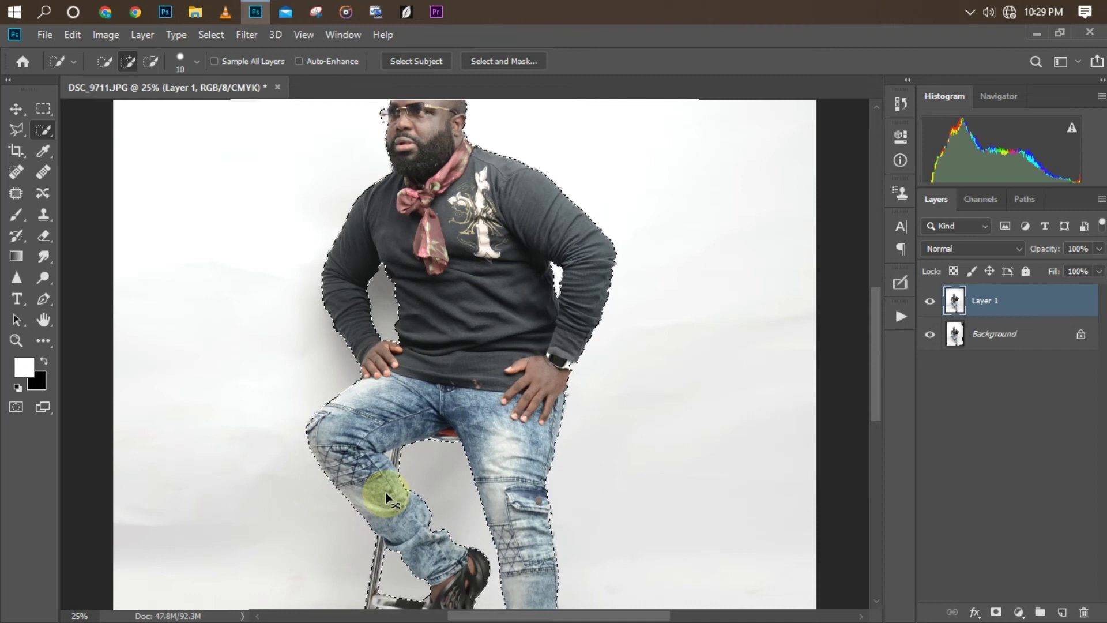
key("ctrl+plus")
key("ctrl+minus")
key("ctrl+plus")
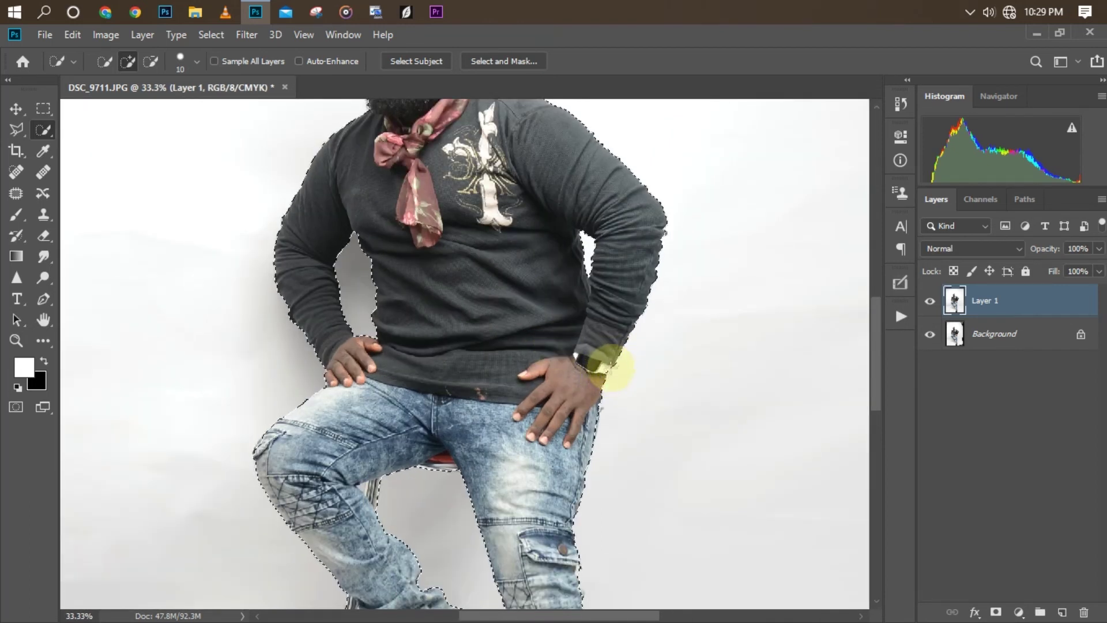
key("ctrl+minus")
key("ctrl+minus")
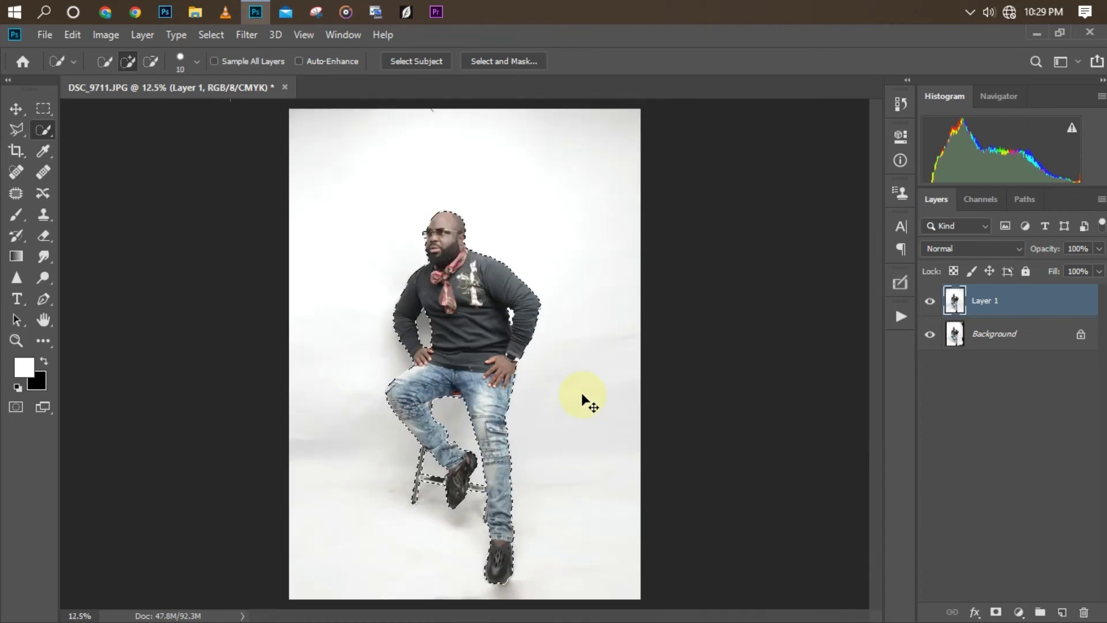
key("ctrl+minus")
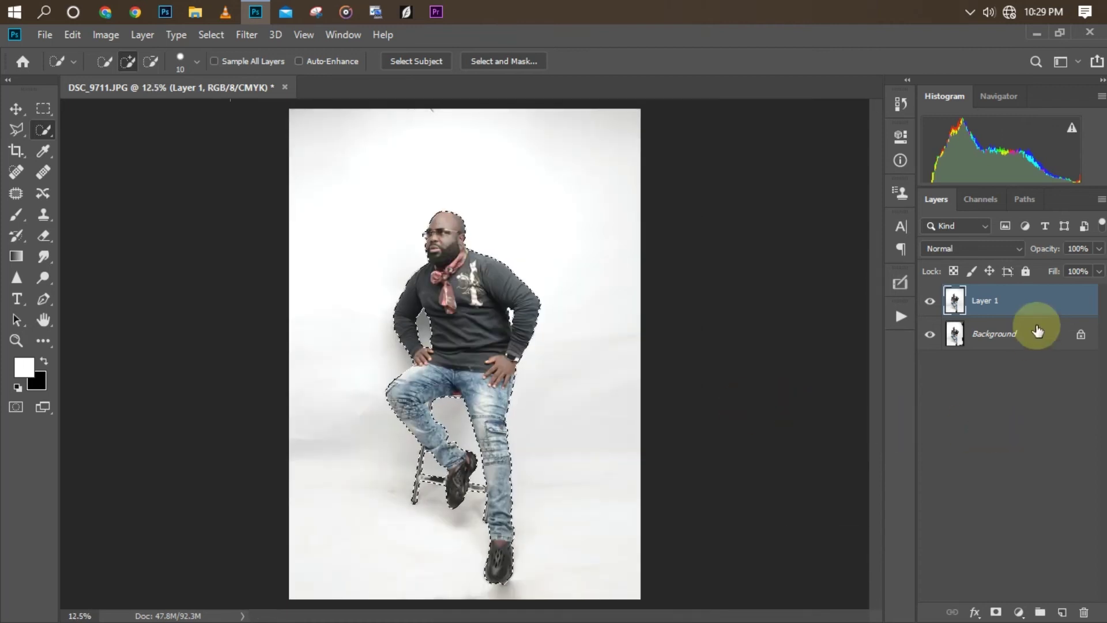
- Copy the selected man to Layer 2 and verify the cut-out by toggling layer visibility
key("ctrl+j")
left_click(930, 333)
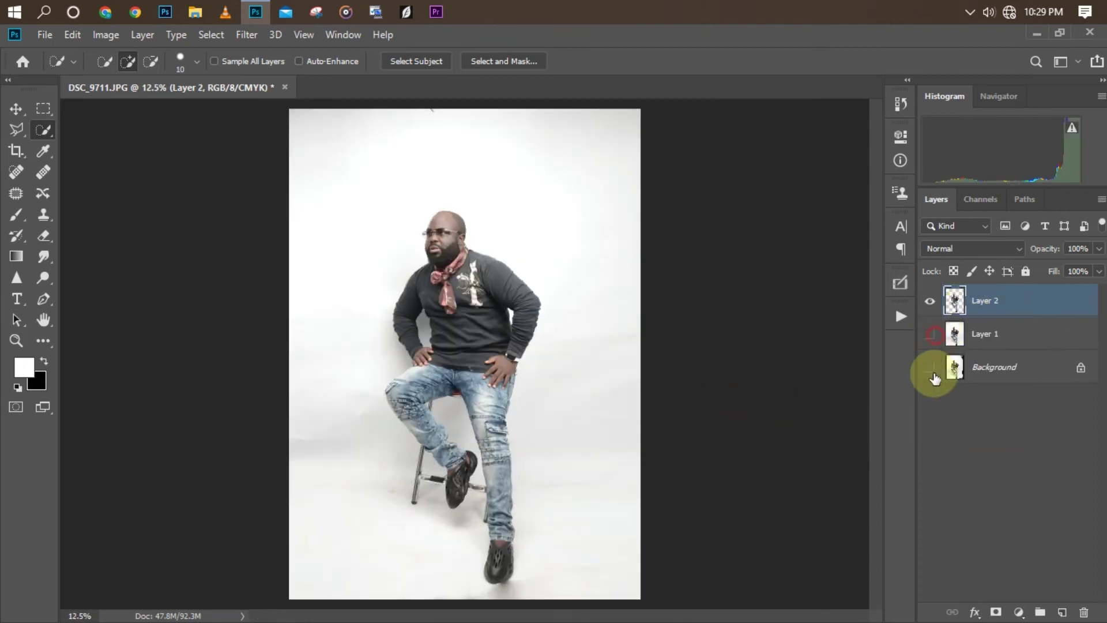
left_click(930, 369)
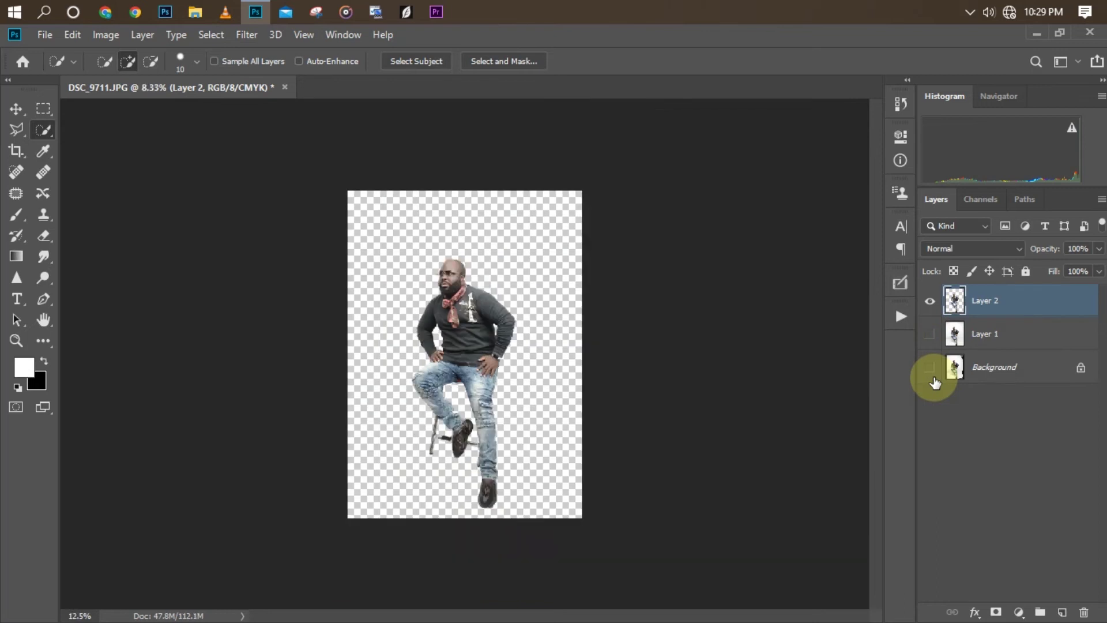
left_click(929, 334)
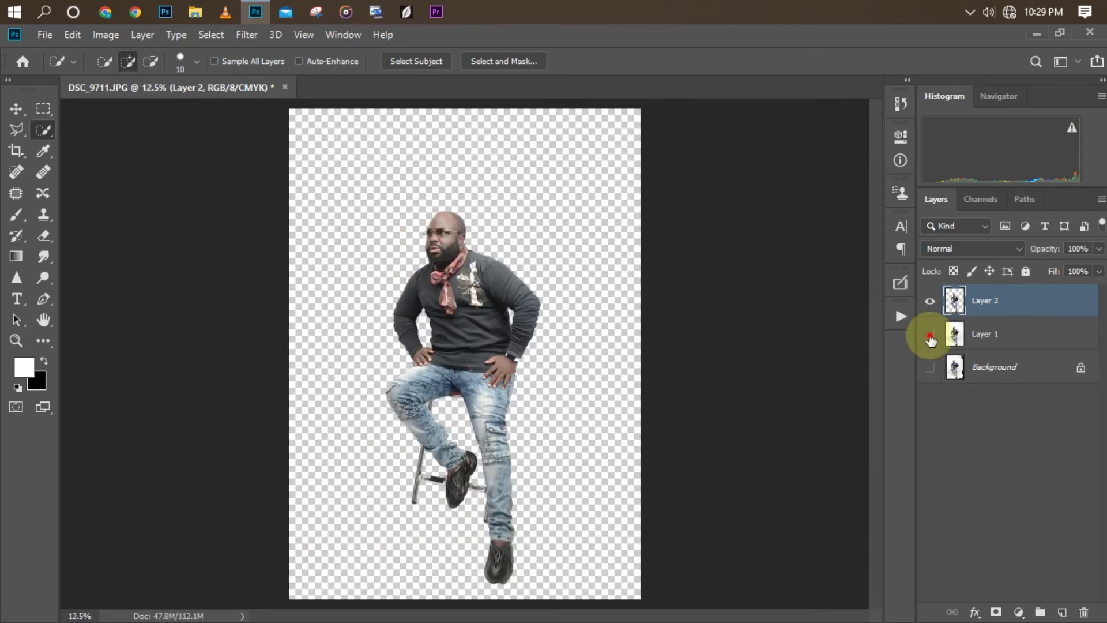
left_click(929, 367)
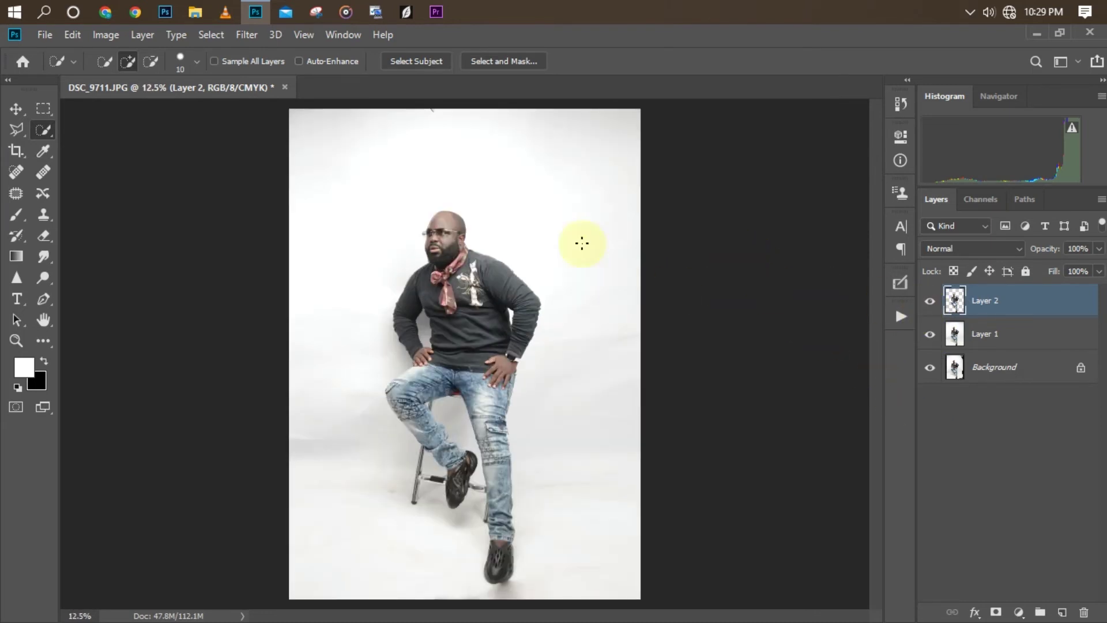
- Reload Layer 2's outline as a selection and make Layer 1 active
key("ctrl+minus")
key("ctrl+minus")
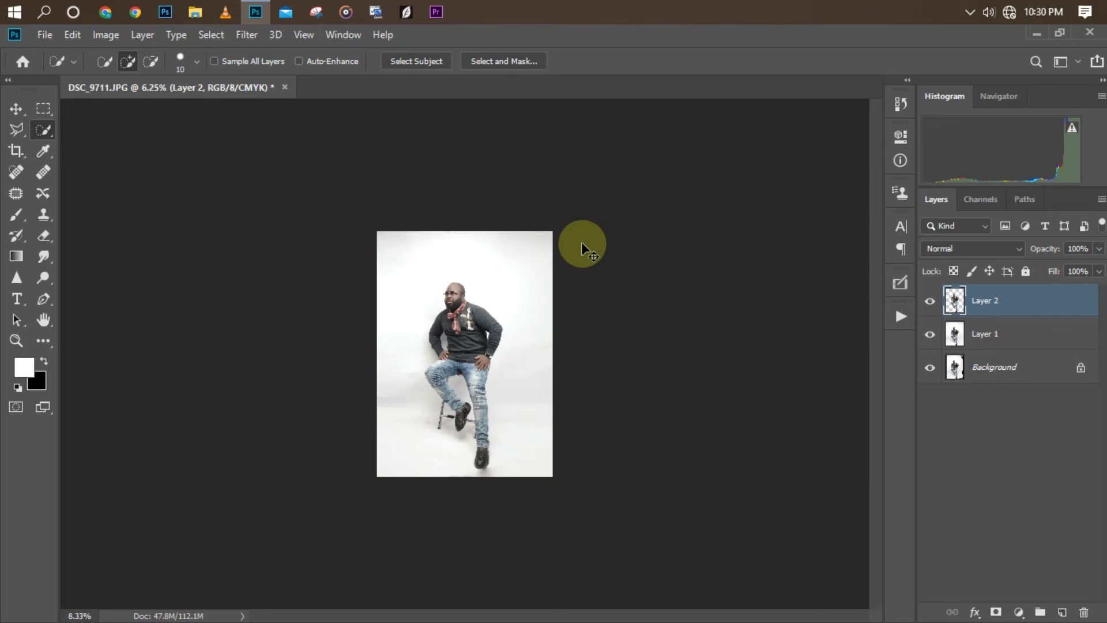
key("ctrl+plus")
key("ctrl+minus")
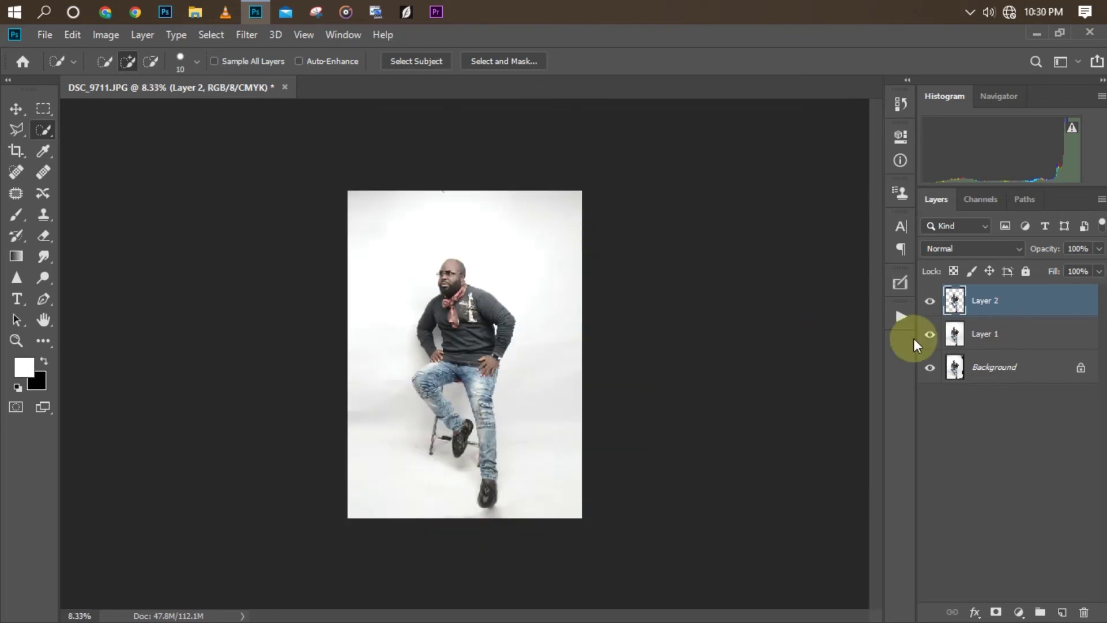
left_click_drag(952, 336, 953, 341)
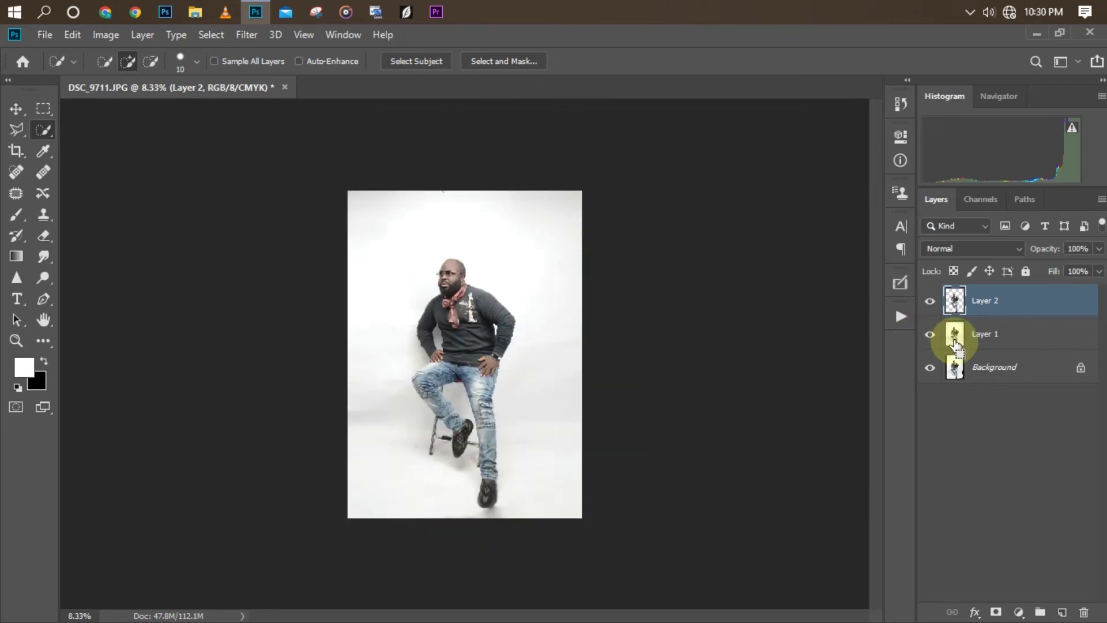
left_click(955, 307, "ctrl")
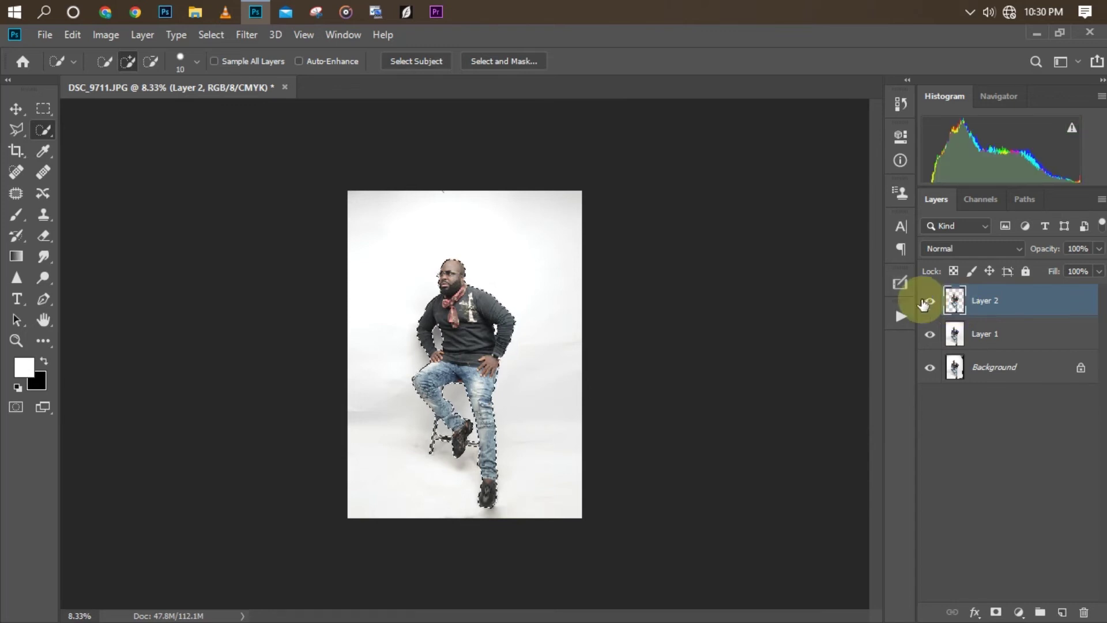
left_click(1001, 344)
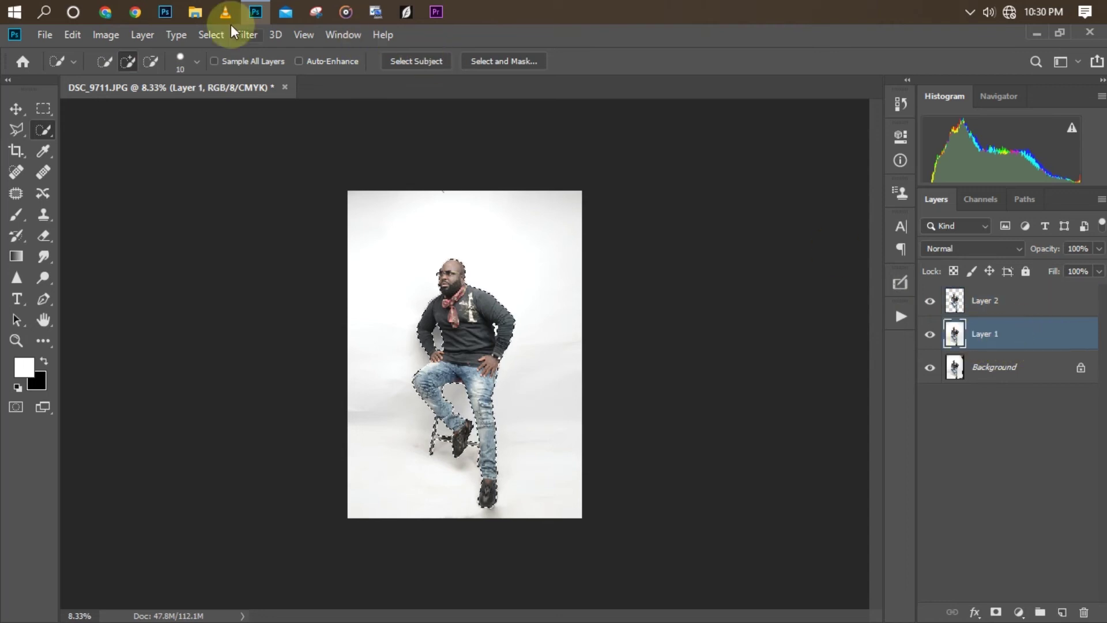
- Expand the man's selection by 8 pixels using Select > Modify > Expand
left_click(213, 35)
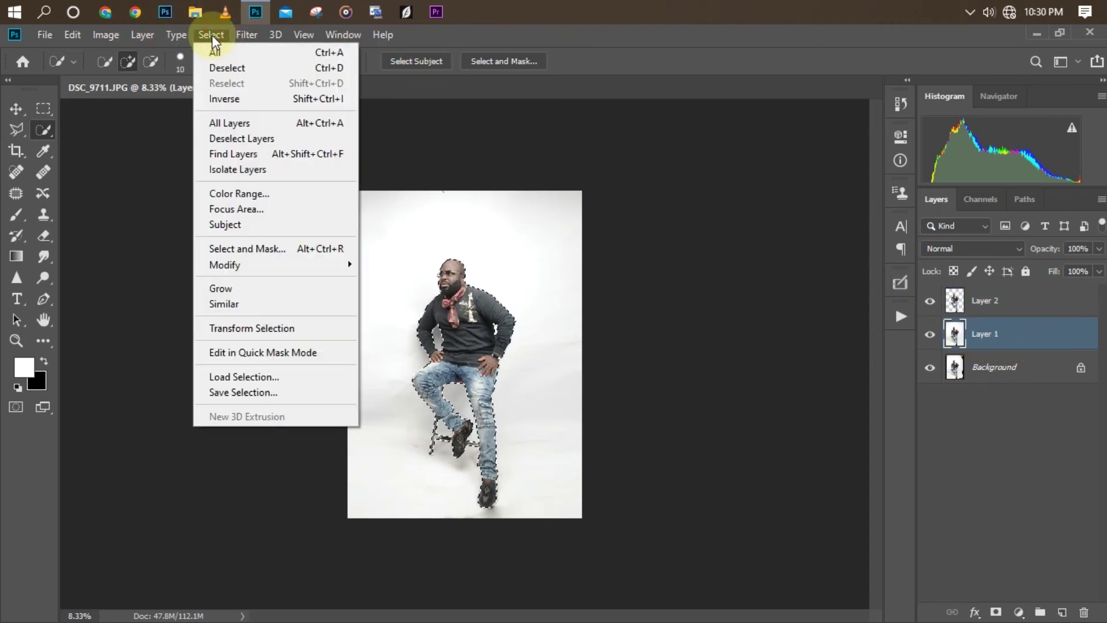
mouse_move(305, 270)
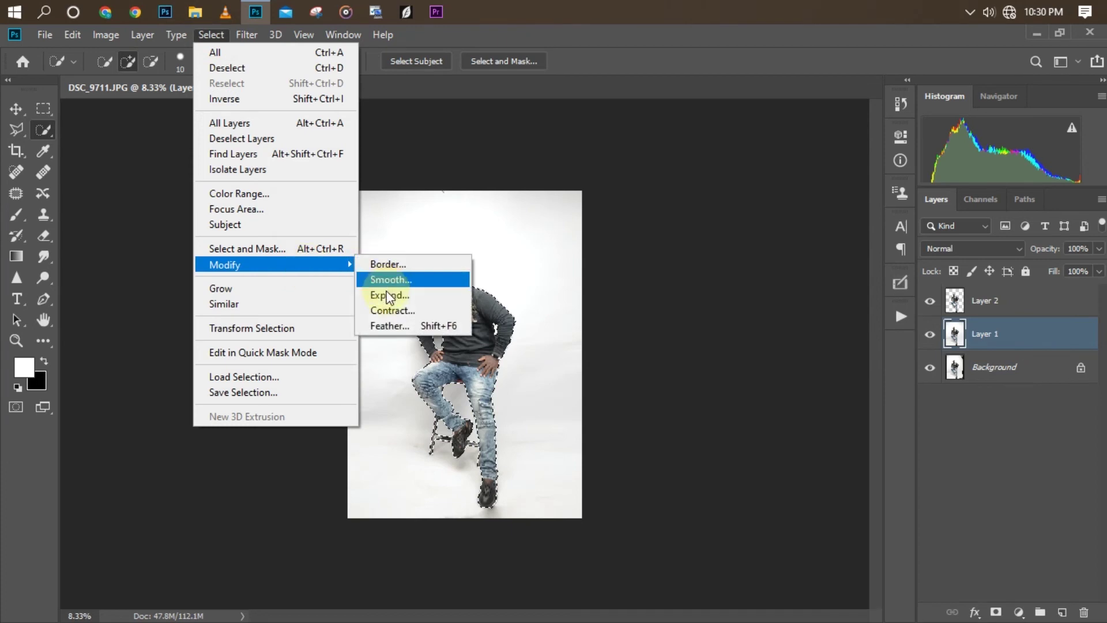
left_click(387, 295)
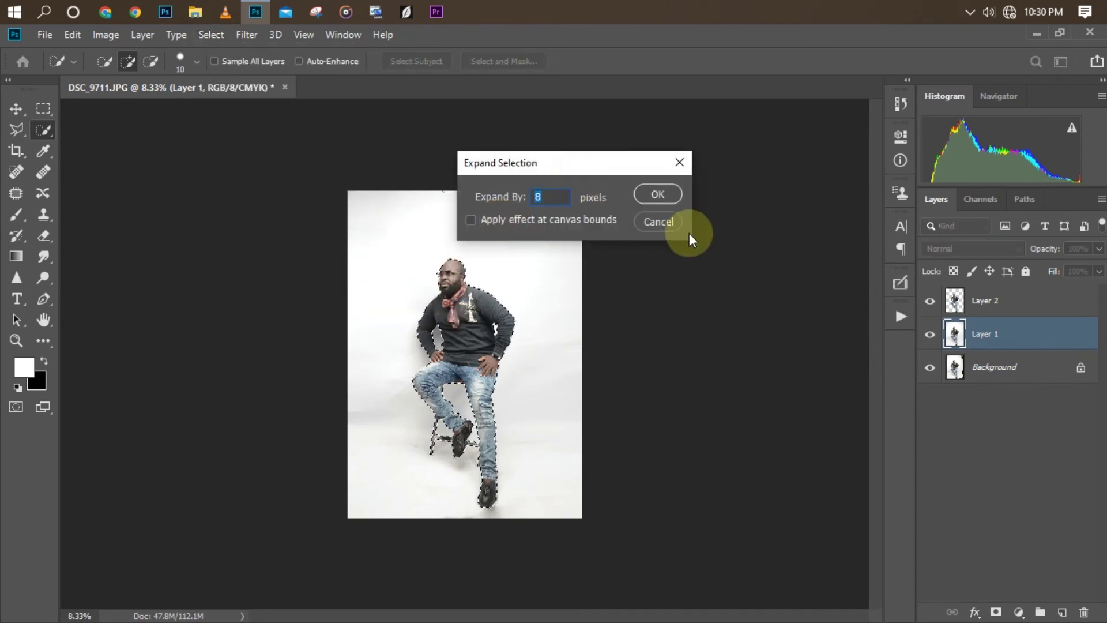
left_click(689, 232)
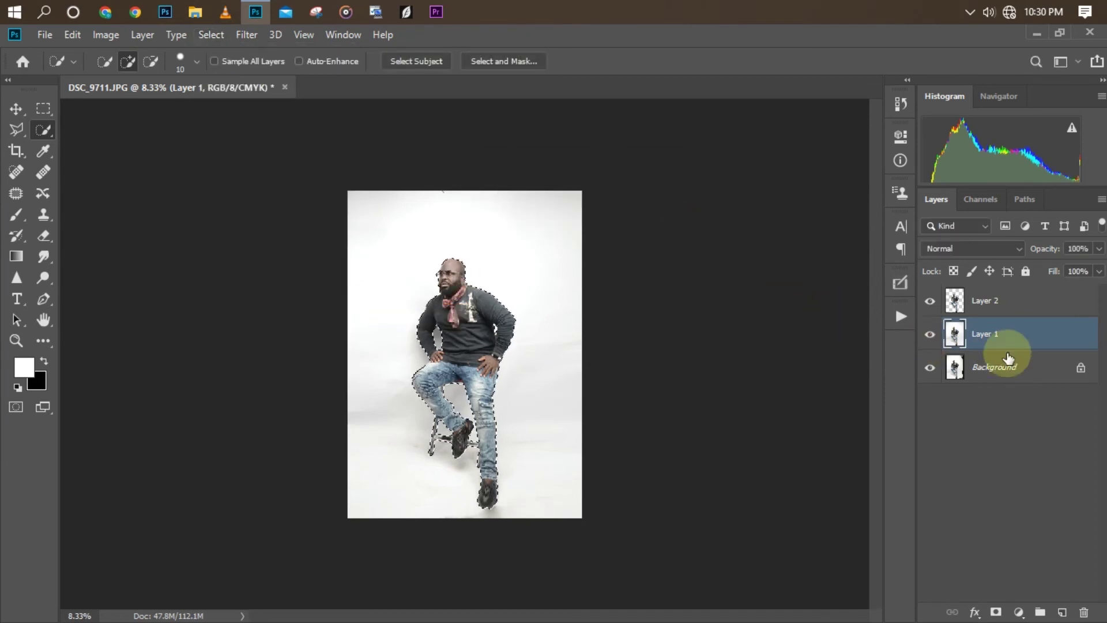
- Check the hole left in Layer 1, deselect, and restore the Background and Layer 2 visibility
left_click(929, 367)
left_click(929, 301)
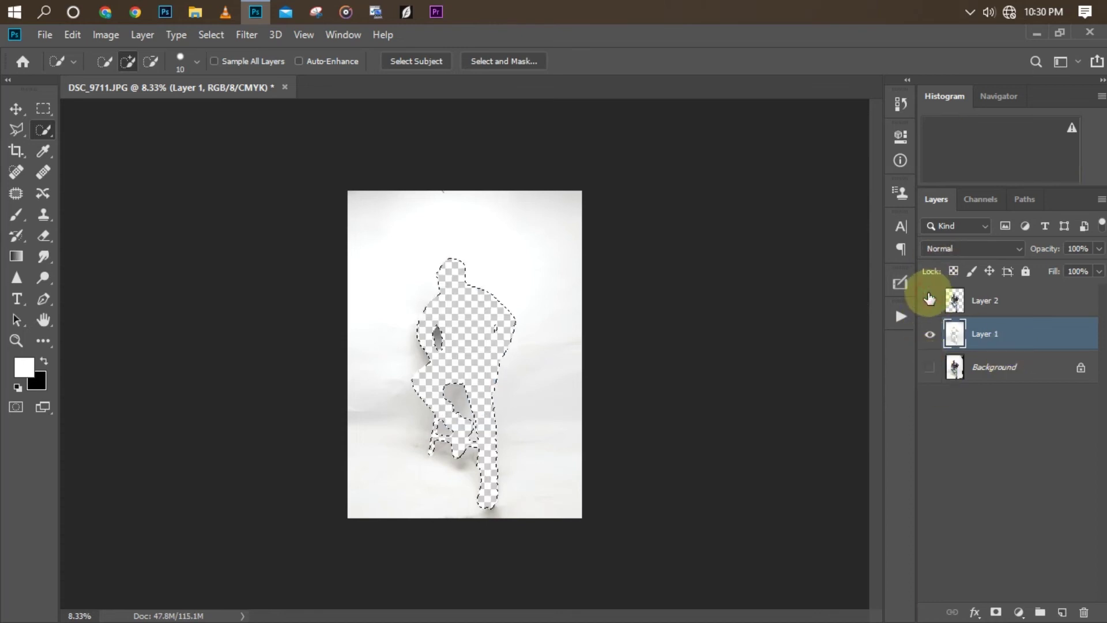
key("ctrl+d")
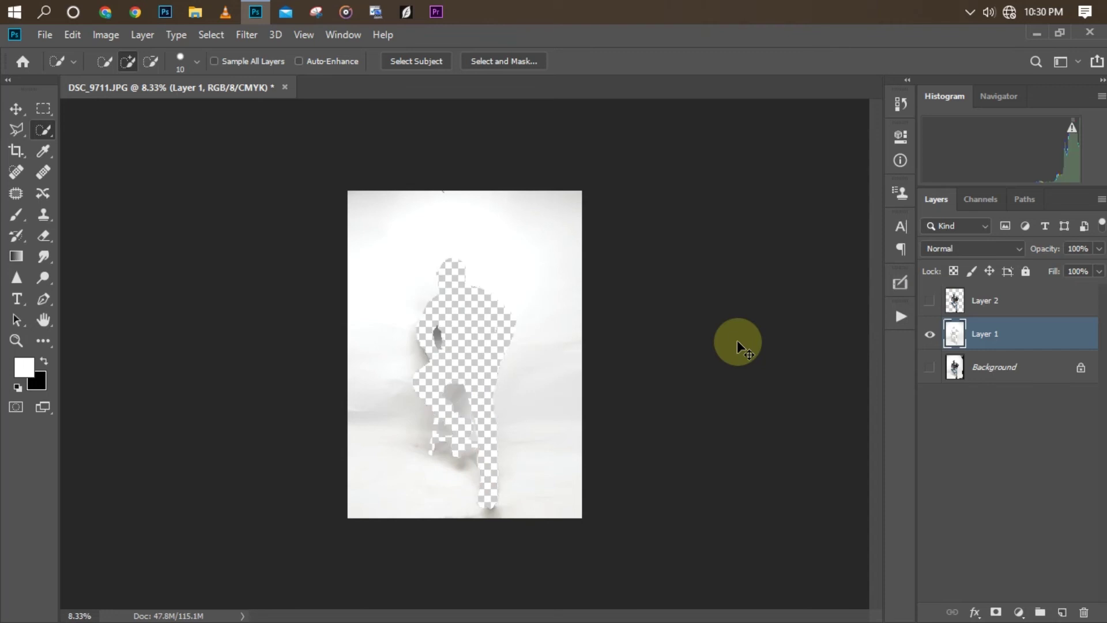
left_click(928, 367)
left_click(929, 300)
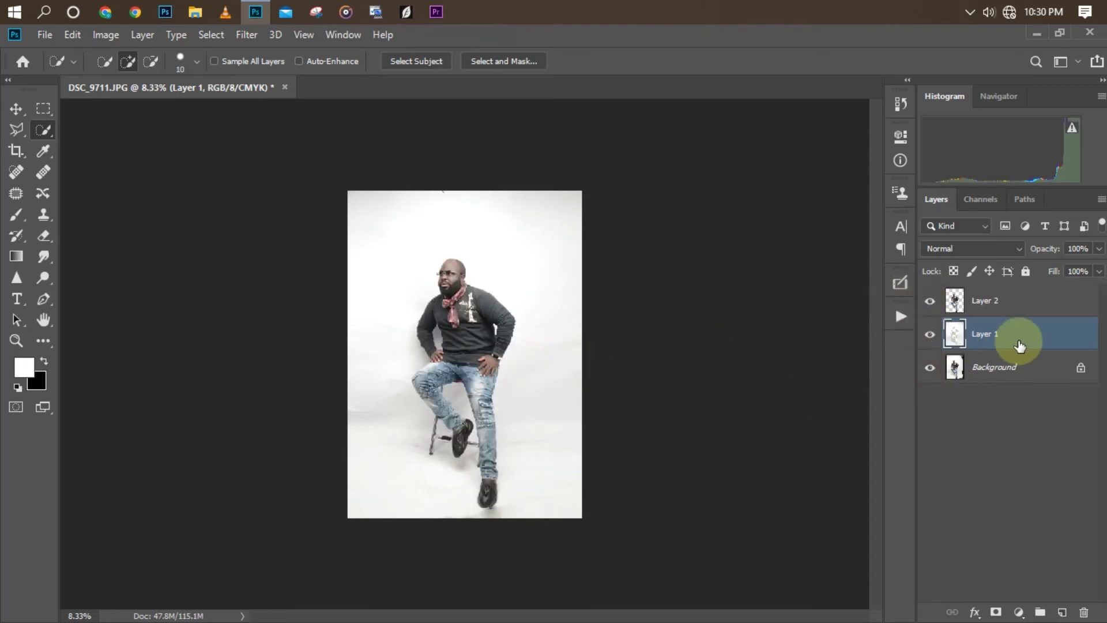
- Apply a Gaussian Blur with a 3.5-pixel radius to Layer 1
left_click(248, 35)
mouse_move(327, 220)
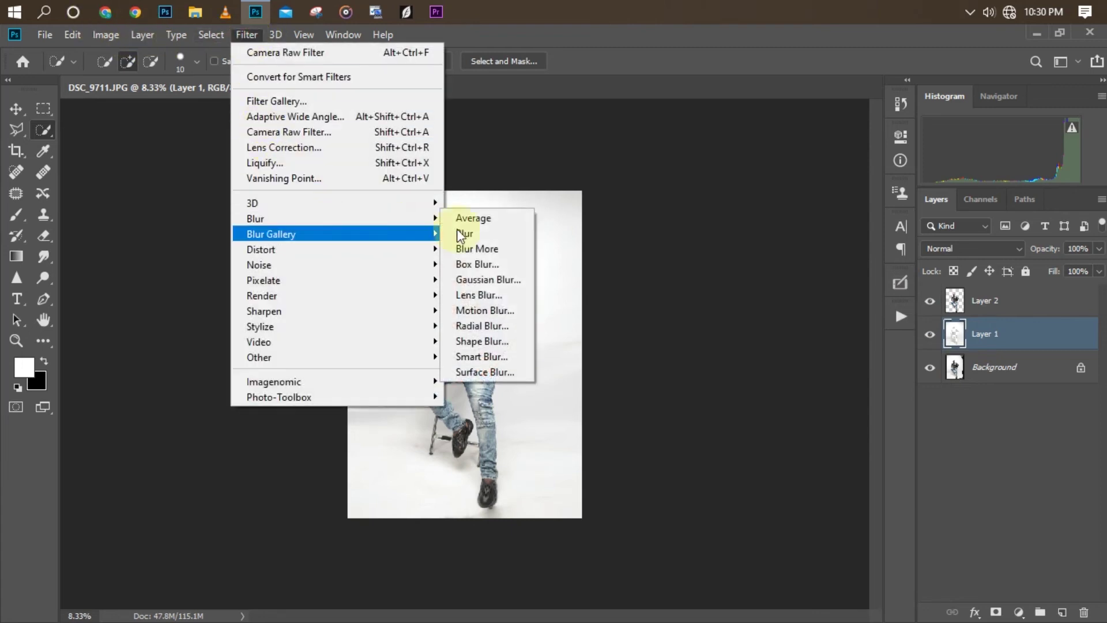
left_click(479, 282)
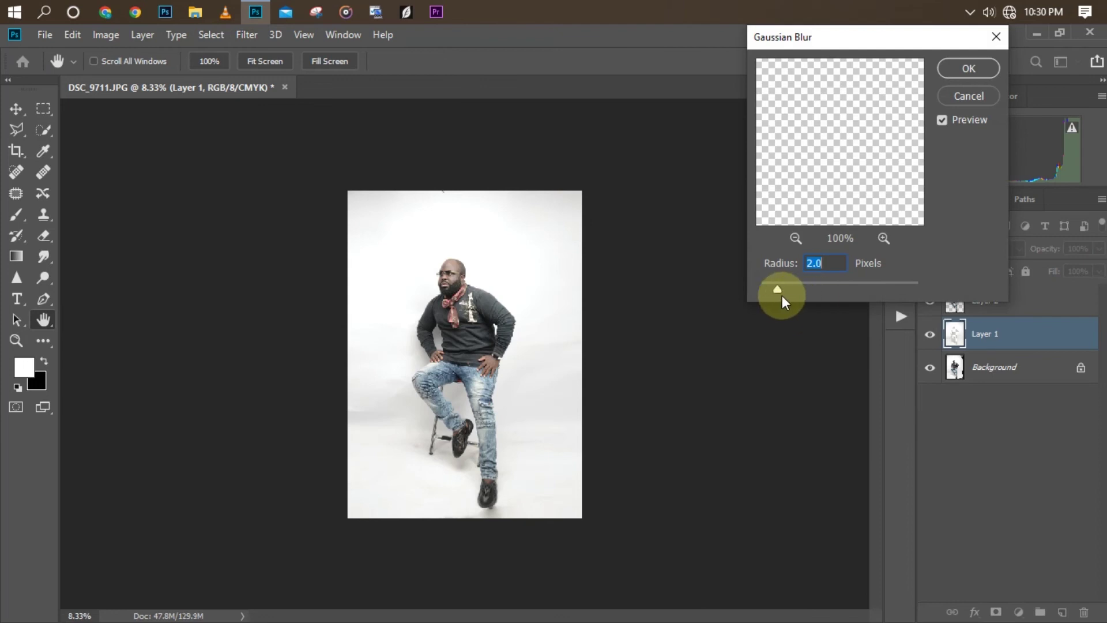
left_click_drag(782, 290, 790, 286)
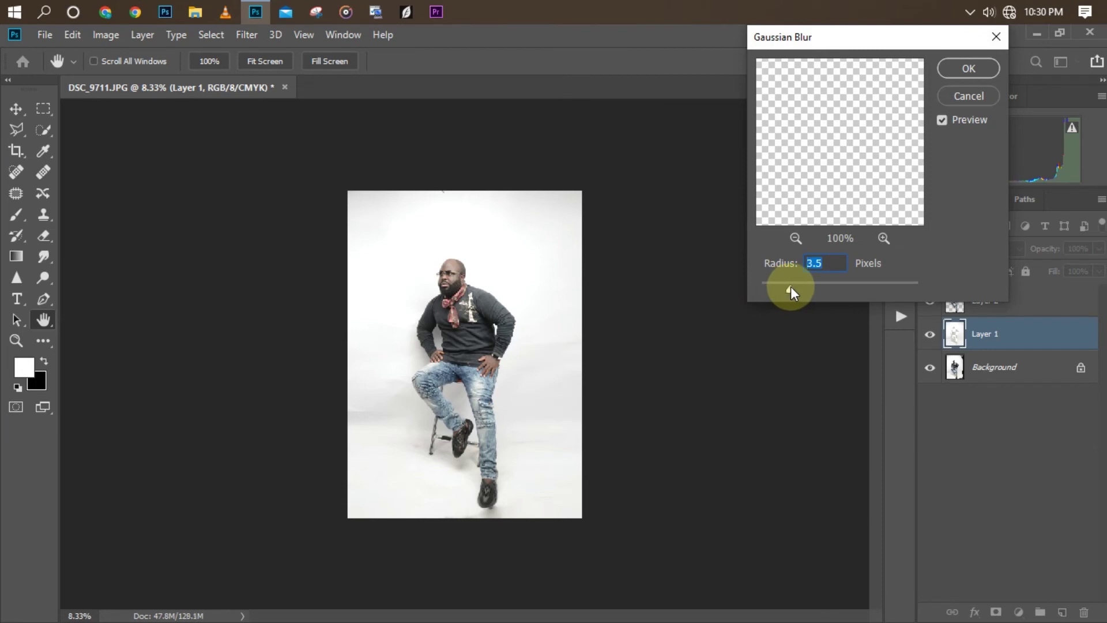
key("ctrl+plus")
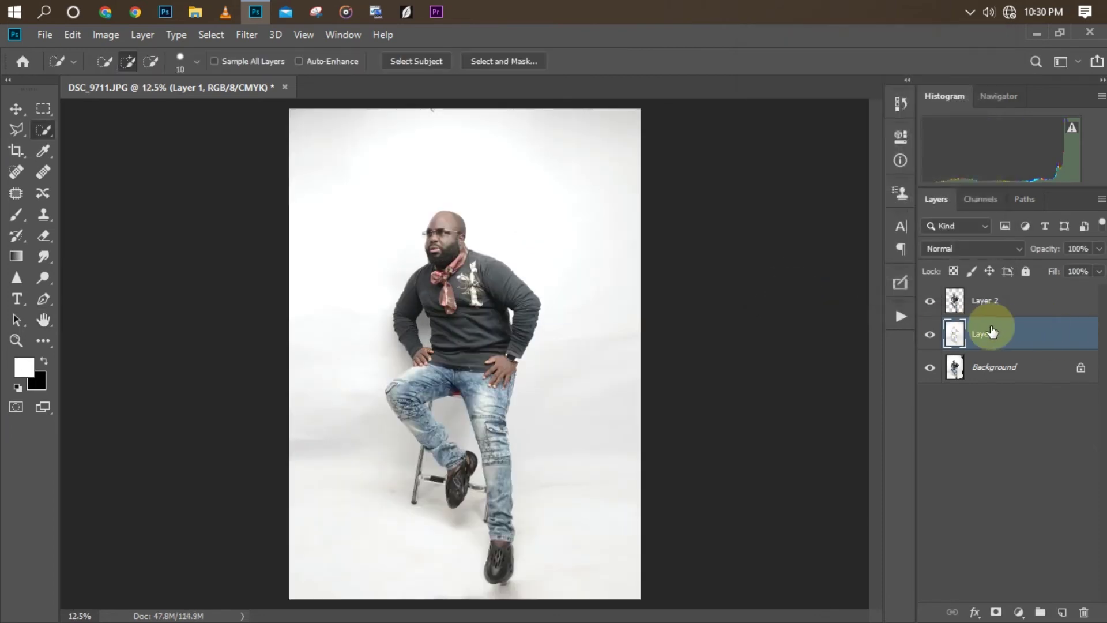
- Toggle Layer 1's visibility to compare the blurred result
left_click(929, 340)
left_click(929, 340)
left_click(929, 340)
left_click(929, 340)
left_click(929, 334)
left_click(928, 335)
- Add a white Solid Color fill layer, Color Fill 1, above Layer 1
left_click(1018, 612)
left_click(997, 335)
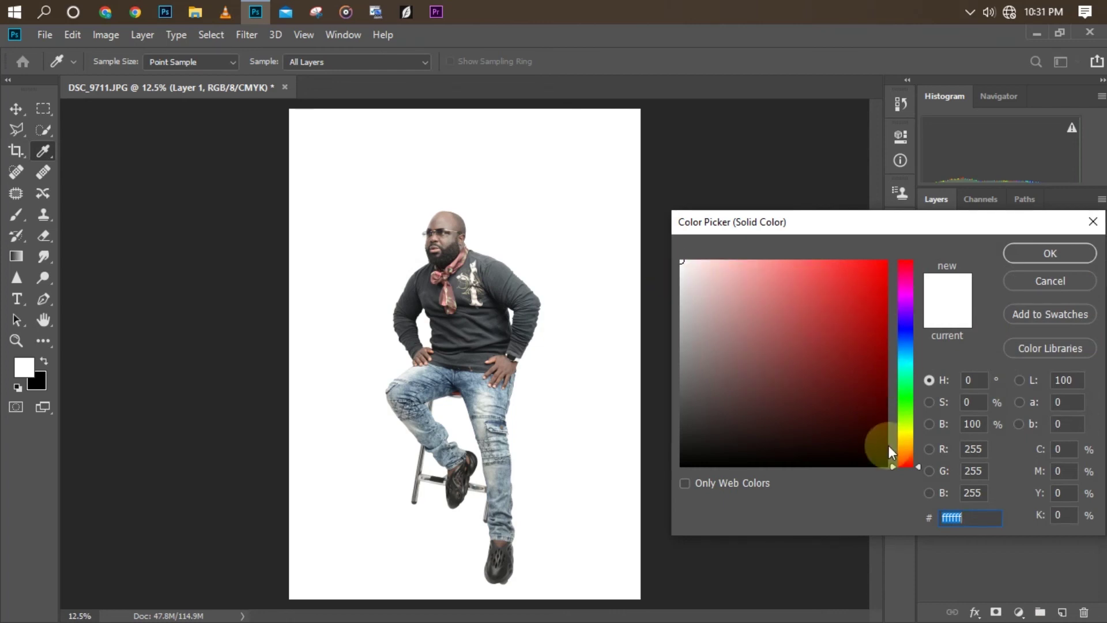
left_click(1035, 254)
key("w")
key("ctrl+minus")
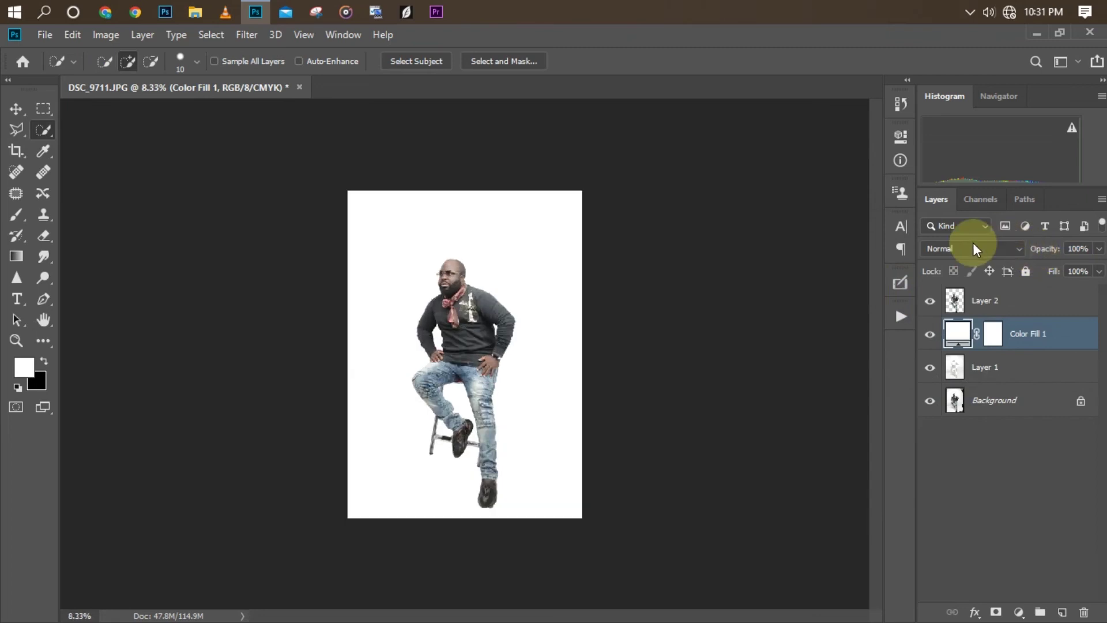
key("ctrl+plus")
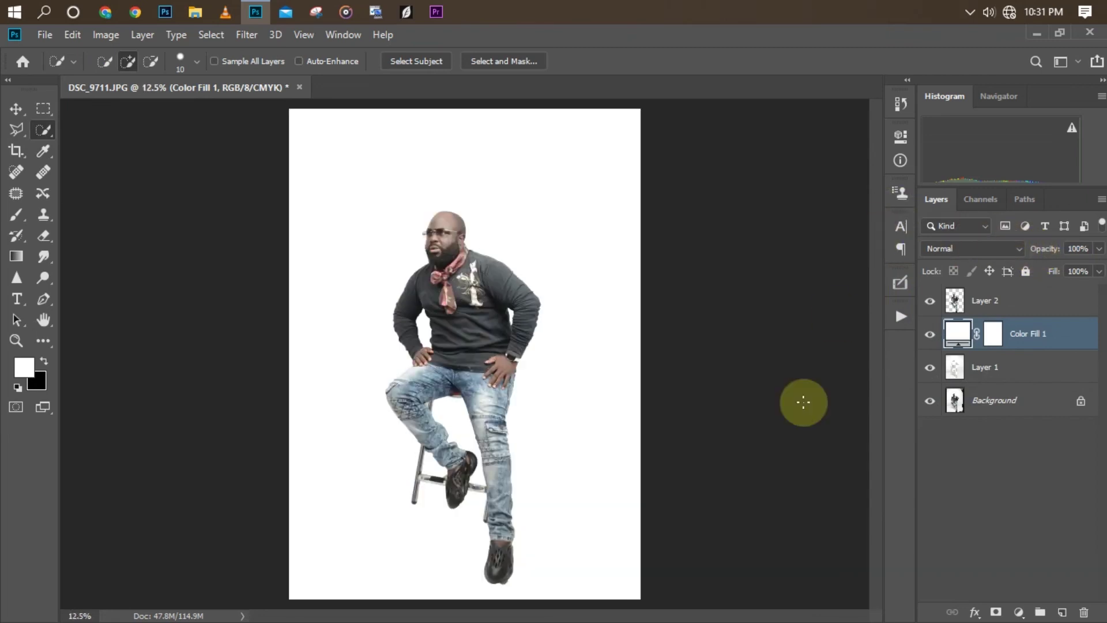
key("ctrl+minus")
key("ctrl+minus")
key("ctrl+plus")
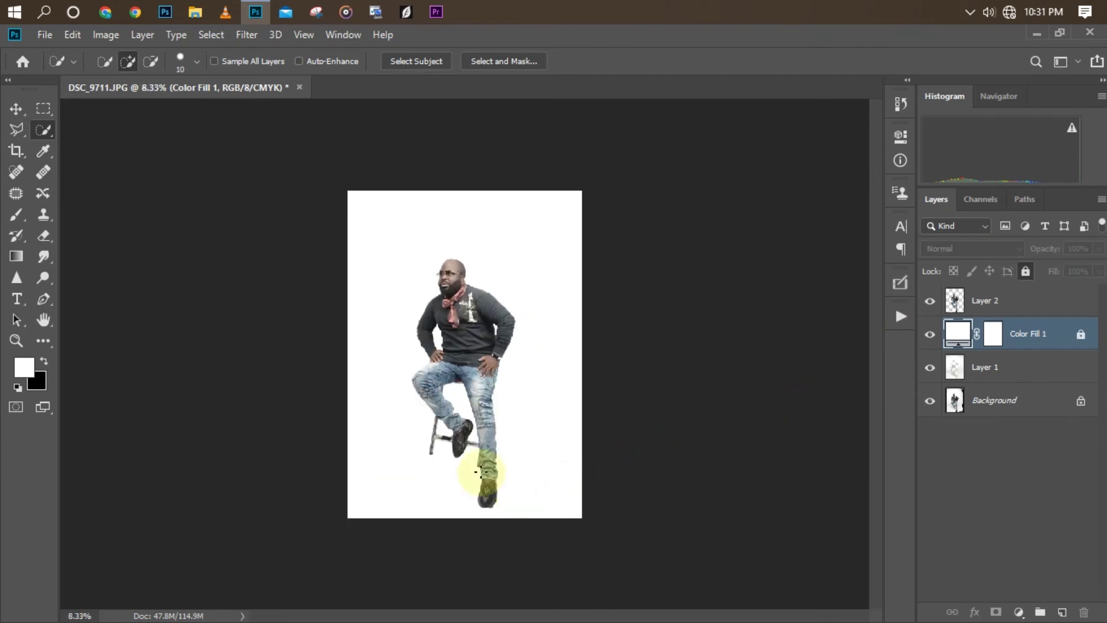
- Target the Color Fill 1 layer mask with black and white as the colours
left_click(1081, 336)
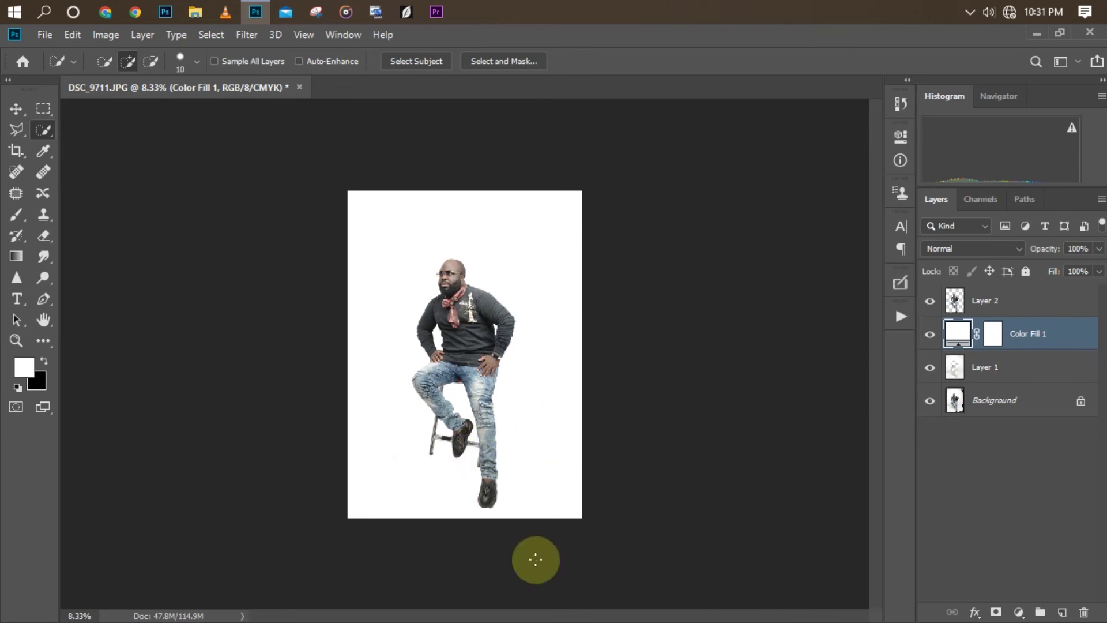
key("ctrl+backslash")
key("x")
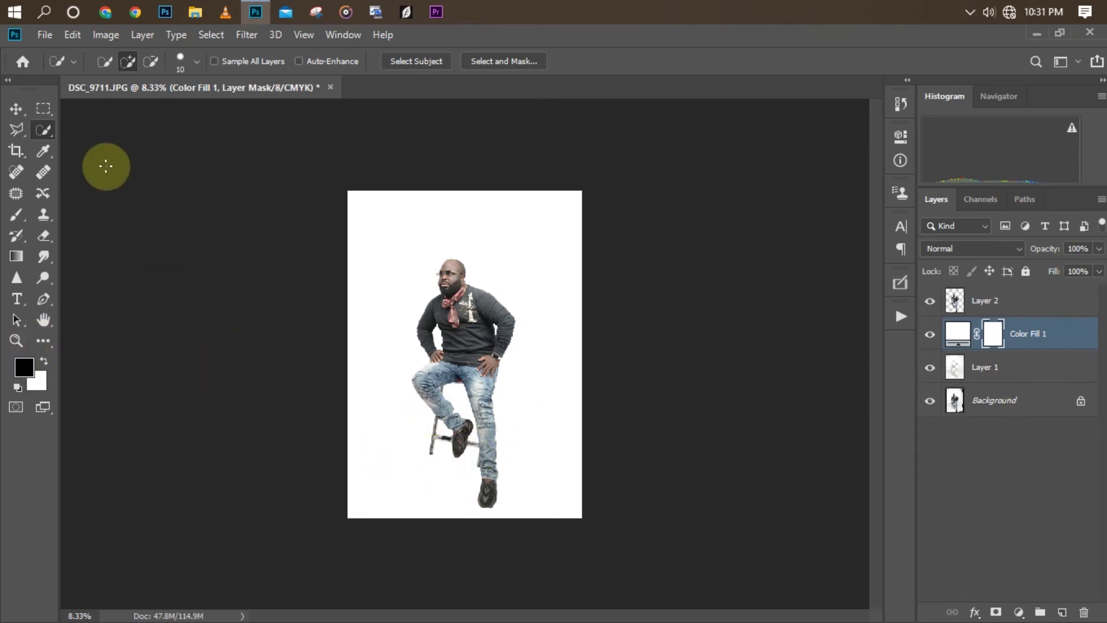
- Draw gradients on the Color Fill 1 mask from the shin down to the floor
left_click(20, 262)
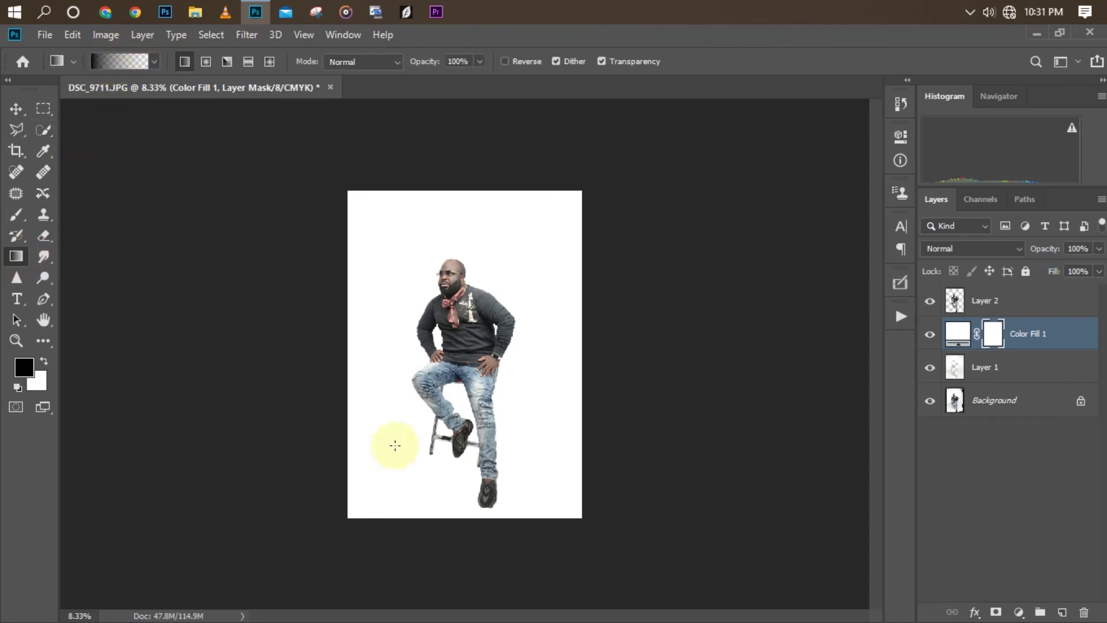
left_click_drag(471, 446, 471, 482)
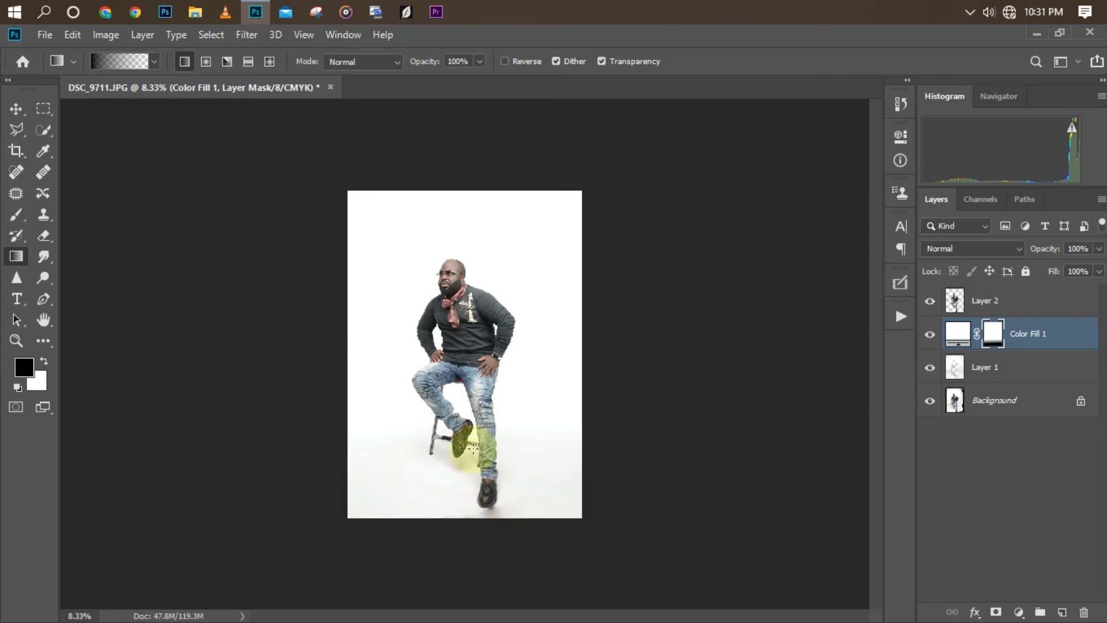
left_click_drag(473, 426, 450, 518)
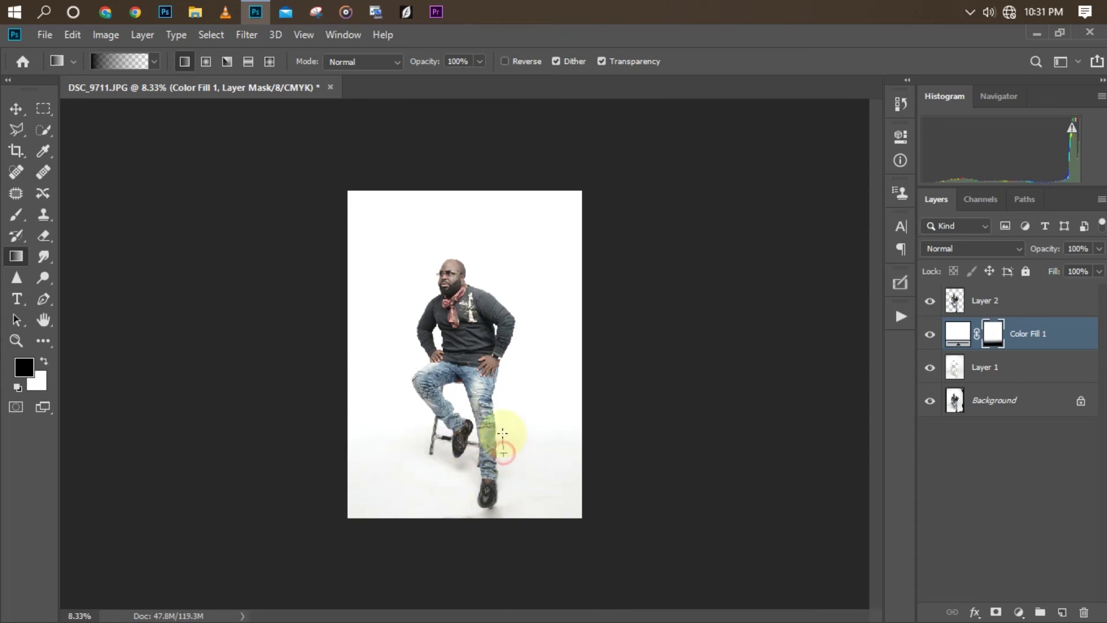
- Check the floor fade at several zoom levels, then zoom in on the legs and shoes
key("ctrl+minus")
key("ctrl+plus")
key("ctrl+plus")
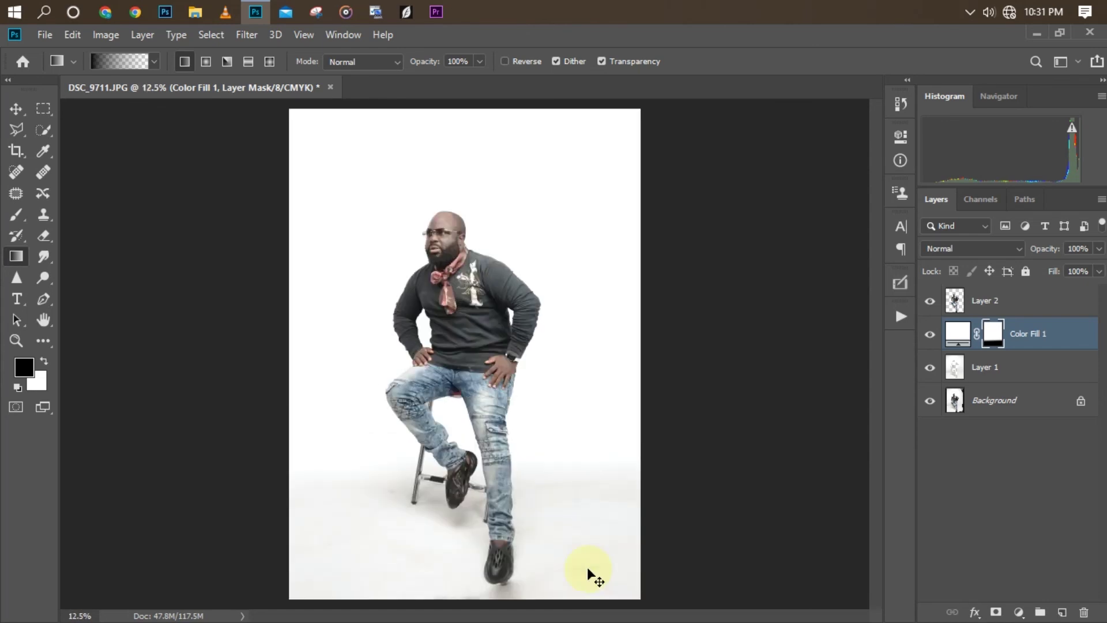
key("ctrl+minus")
key("ctrl+minus")
key("ctrl+plus")
key("ctrl+plus")
key("ctrl+minus")
key("ctrl+plus")
key("ctrl+plus")
key("ctrl+plus")
key("ctrl+minus")
key("ctrl+minus")
key("ctrl+minus")
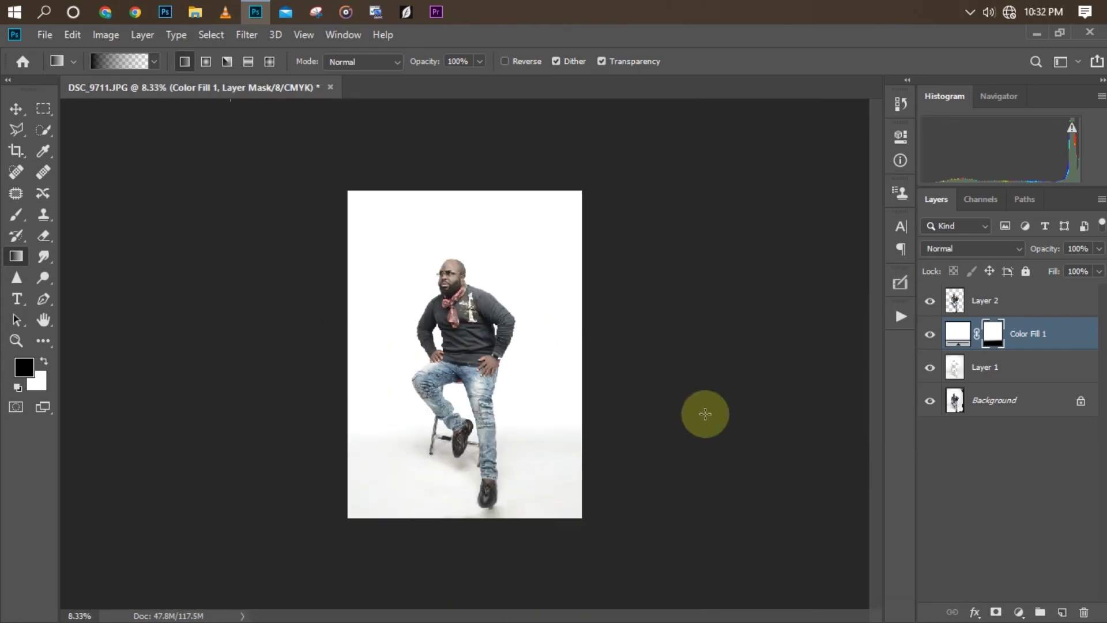
key("ctrl+plus")
key("ctrl+minus")
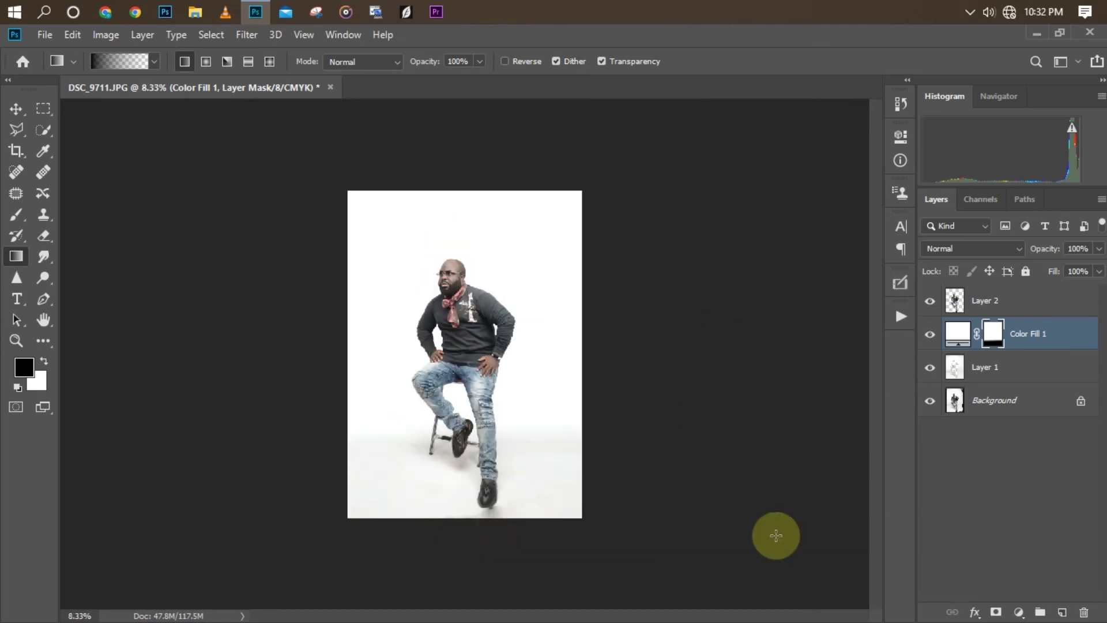
key("ctrl+plus")
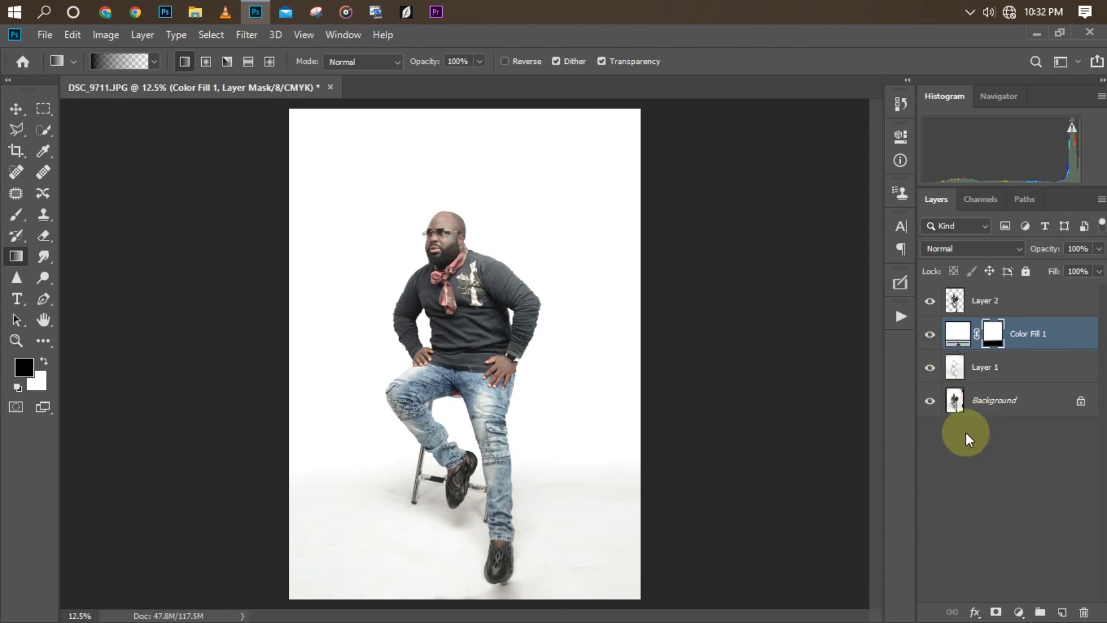
key("ctrl+plus")
left_click_drag(873, 369, 870, 449)
key("ctrl+plus")
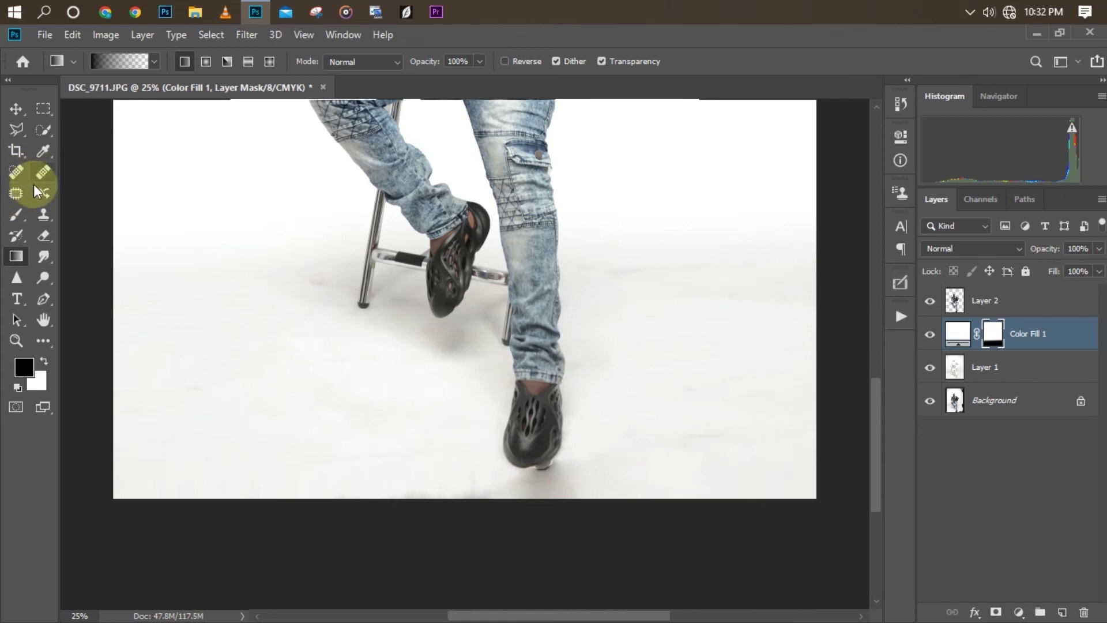
- Clone-stamp clean floor over the mark below the front shoe on Layer 1, brush size 250
left_click(45, 221)
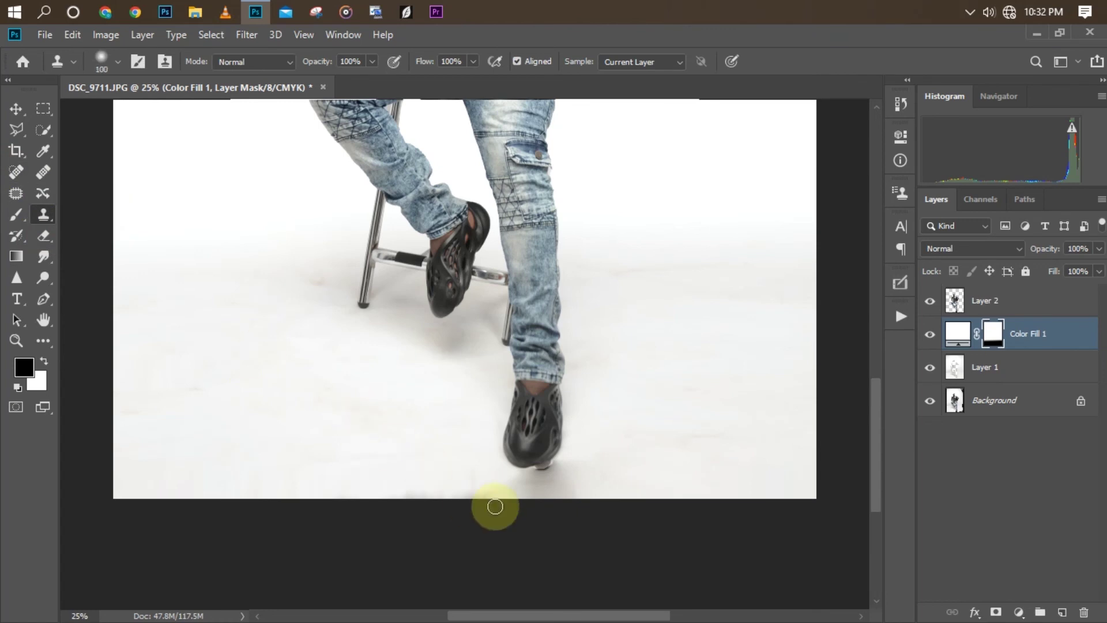
key("bracketleft")
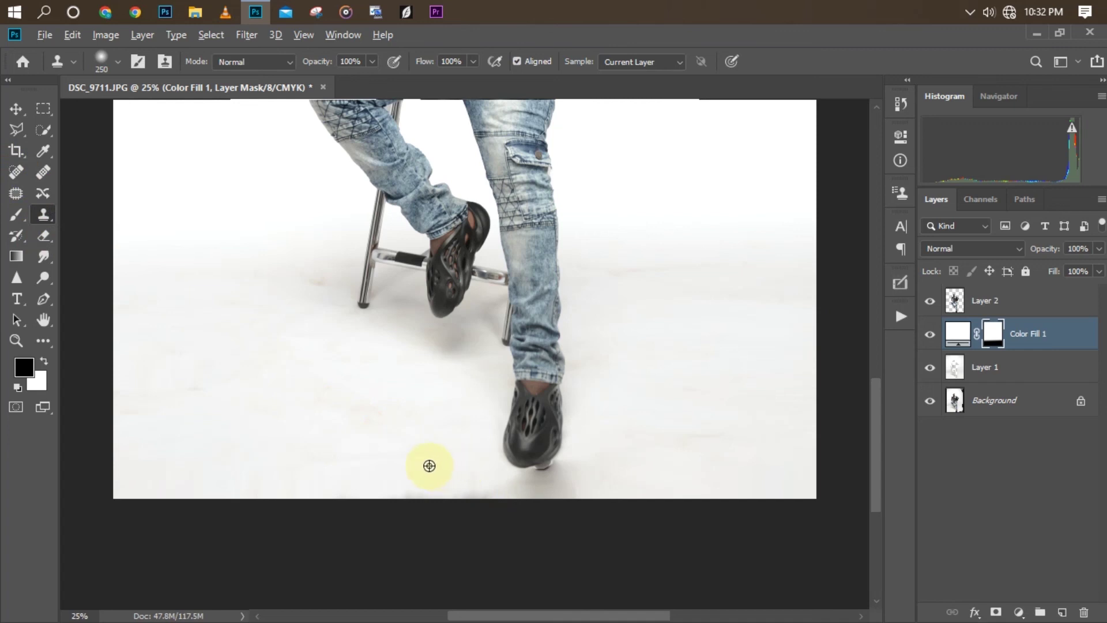
left_click(990, 367)
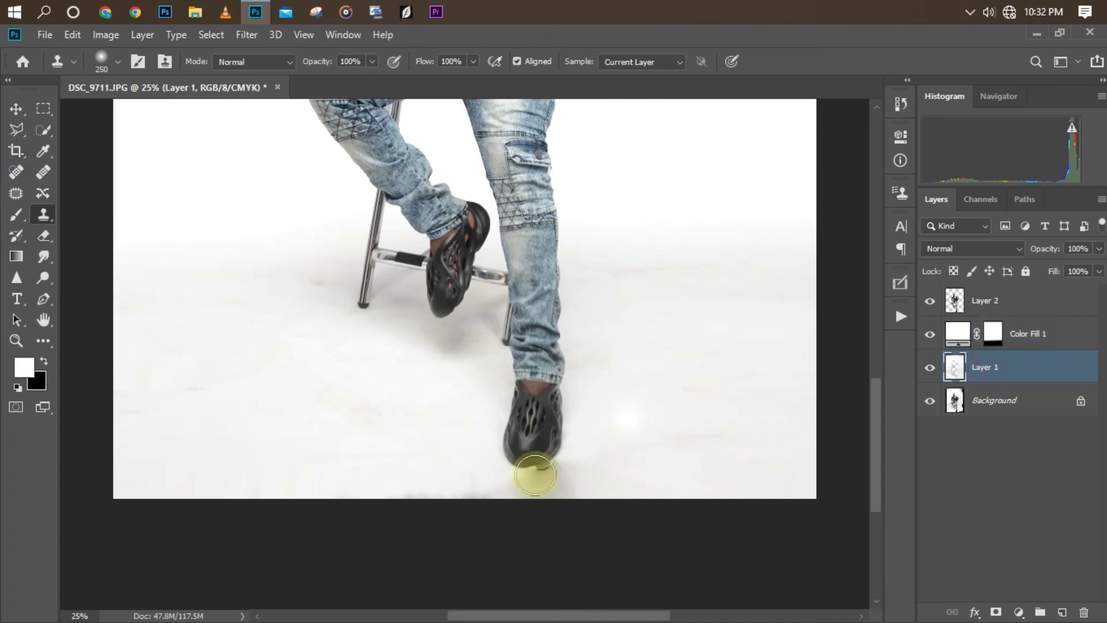
left_click(409, 463, "alt")
mouse_move(525, 481)
left_mouse_down()
mouse_move(561, 474)
mouse_move(526, 497)
mouse_move(580, 492)
mouse_move(559, 516)
left_mouse_up()
- Compare the composite with the original at 6.25% and minimize Photoshop to show the desktop
key("ctrl+minus")
key("ctrl+minus")
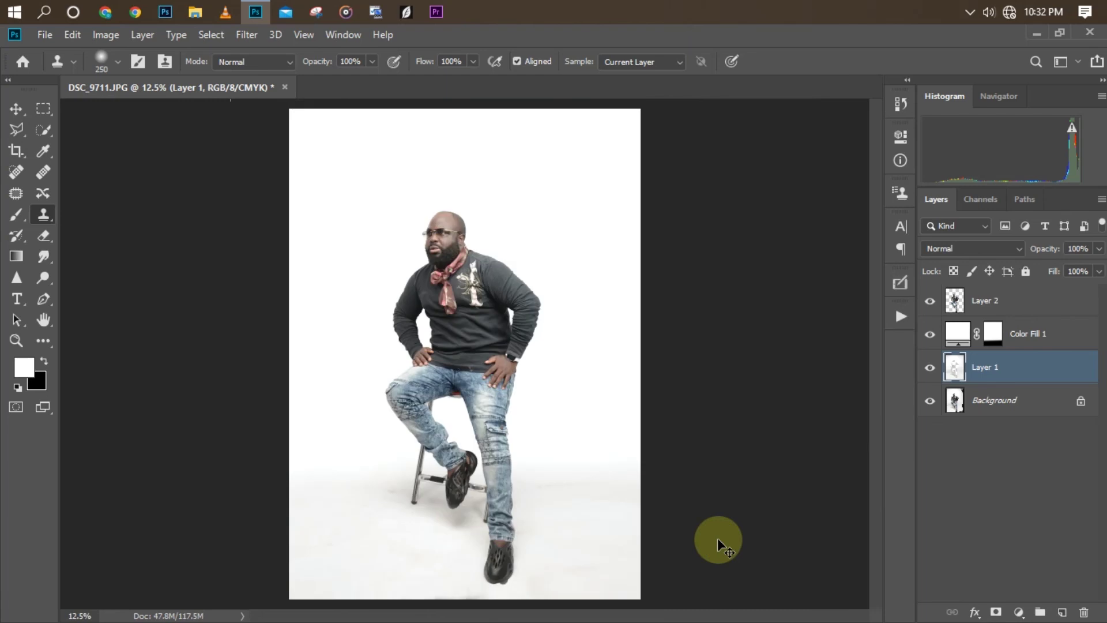
key("ctrl+minus")
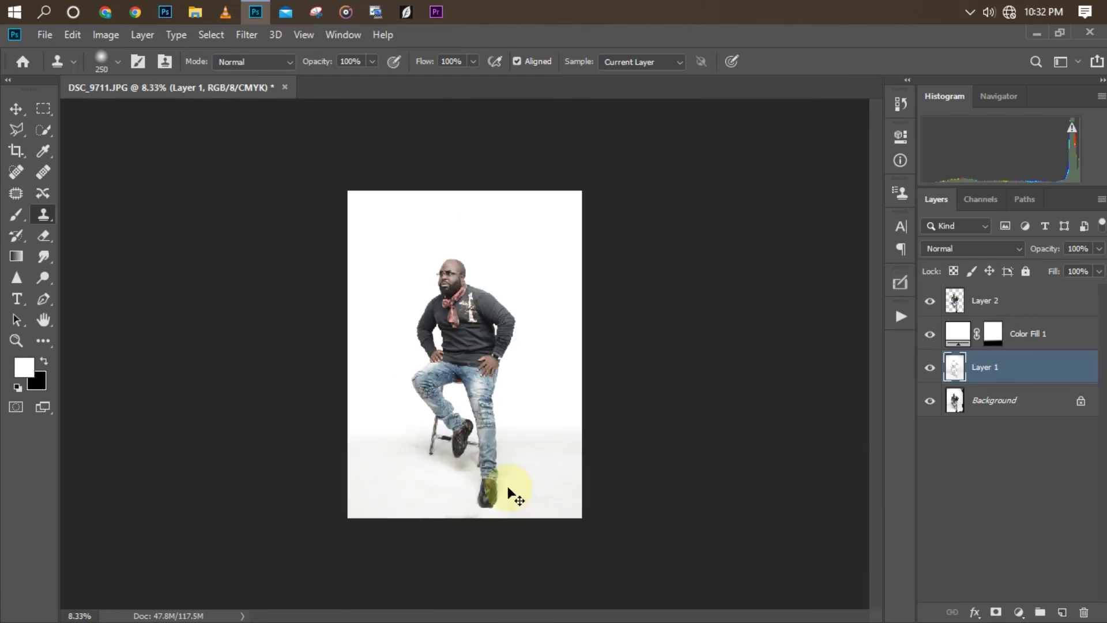
key("ctrl+plus")
key("ctrl+minus")
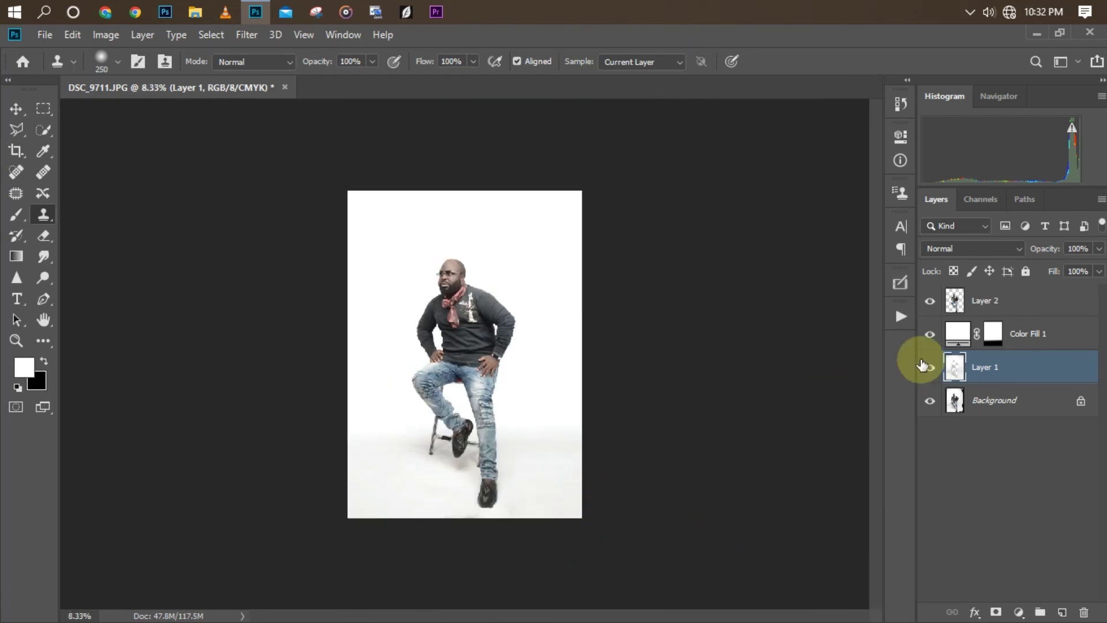
mouse_move(928, 367)
left_mouse_down()
mouse_move(929, 312)
mouse_move(929, 381)
left_mouse_up()
key("ctrl+minus")
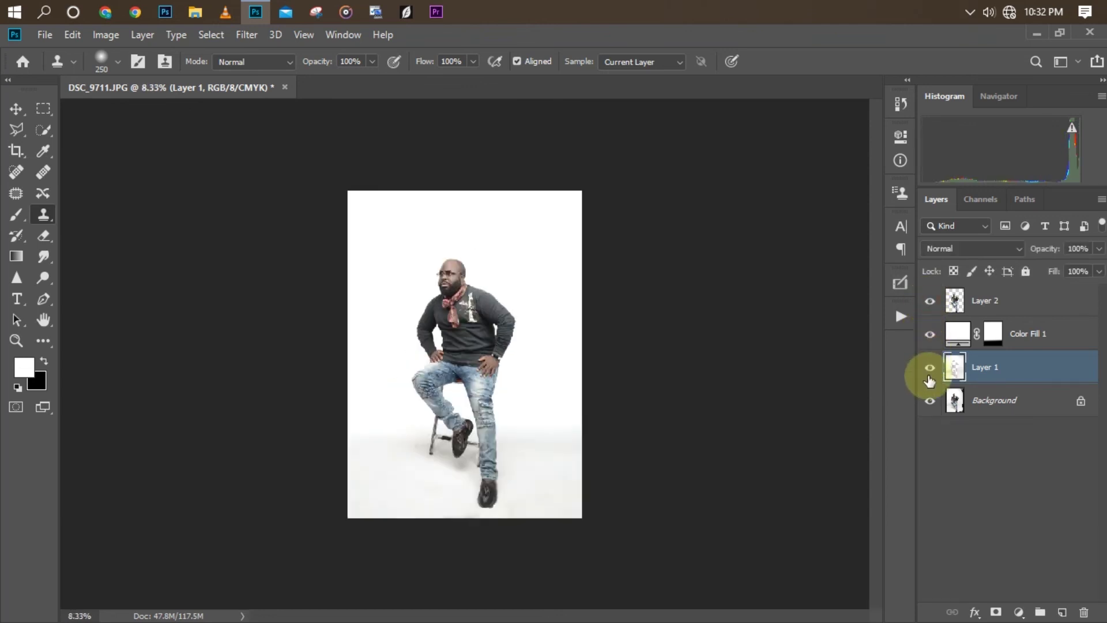
key("ctrl+minus")
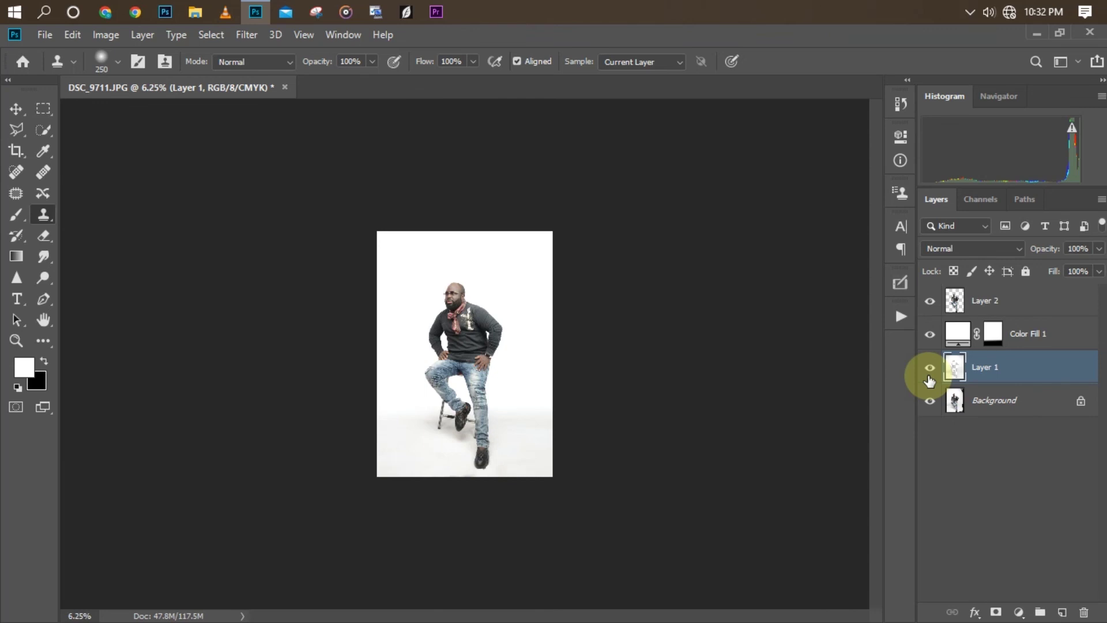
key("super+d")
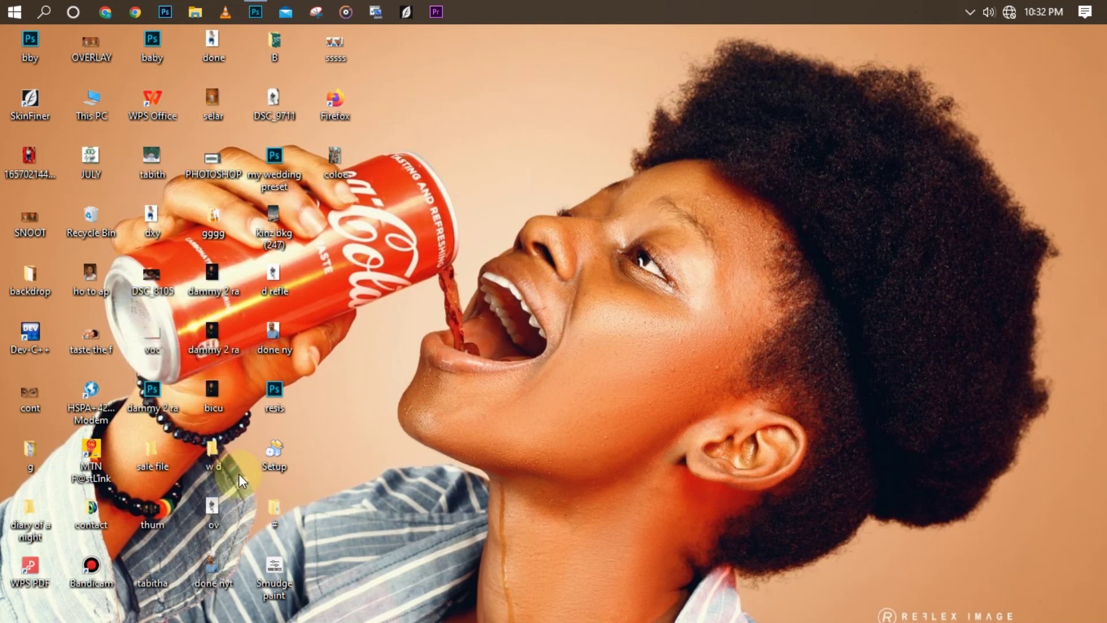
- Drag the kinz bkg (247) image from the desktop into the Photoshop document as a new layer
left_click(270, 219)
left_click_drag(190, 81, 375, 376)
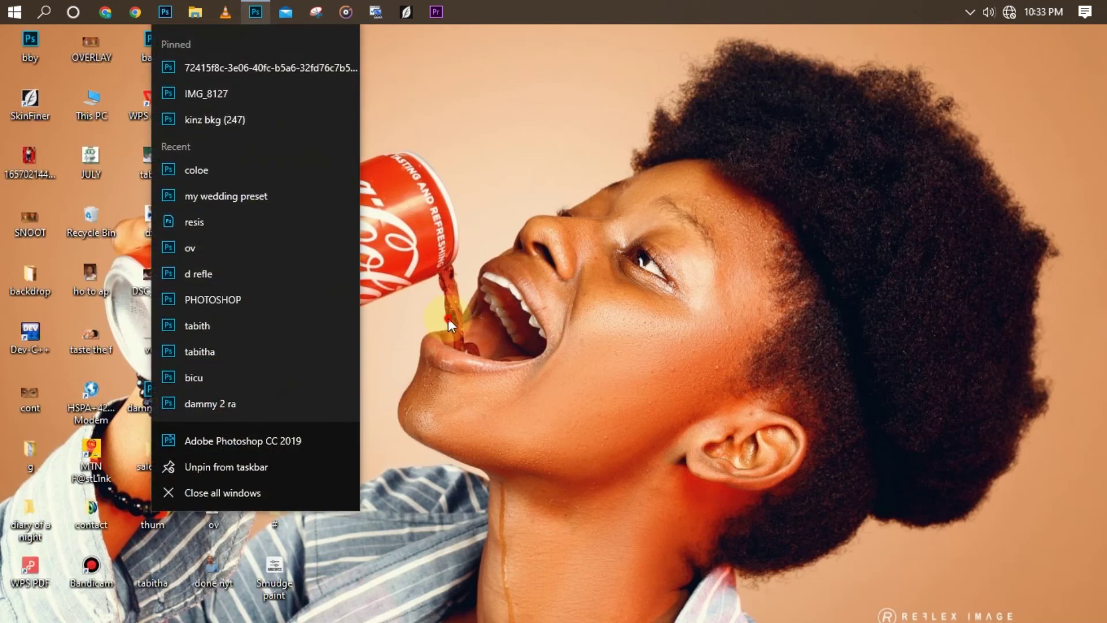
left_click(368, 256)
left_click_drag(286, 227, 437, 354)
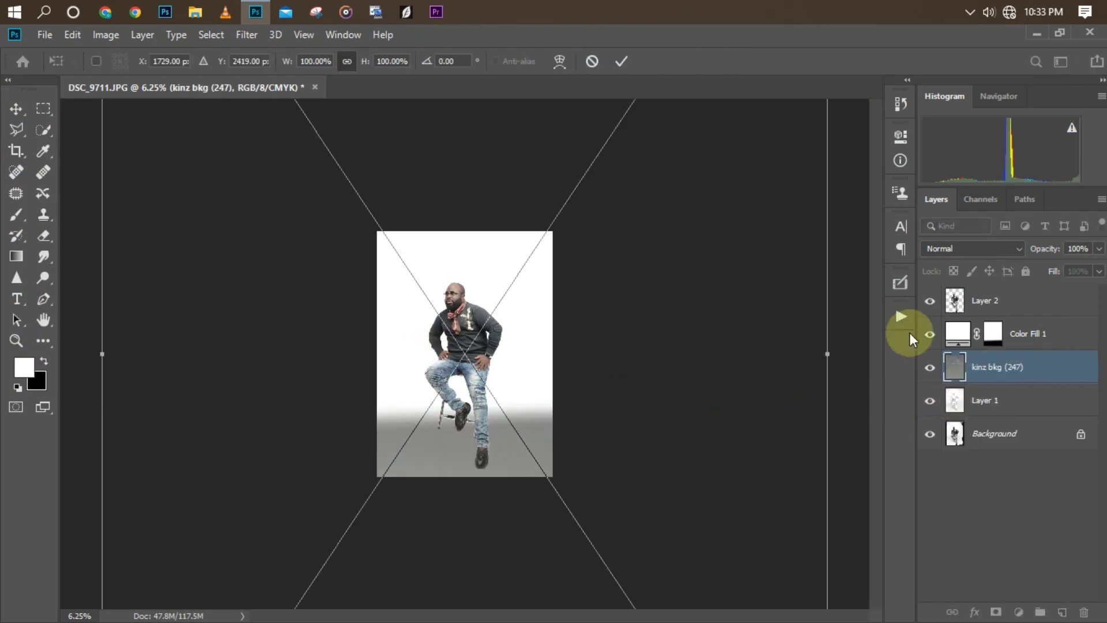
- Scale down the kinz bkg (247) layer and move it above Color Fill 1, just under Layer 2
left_click_drag(102, 365, 520, 383)
key("s")
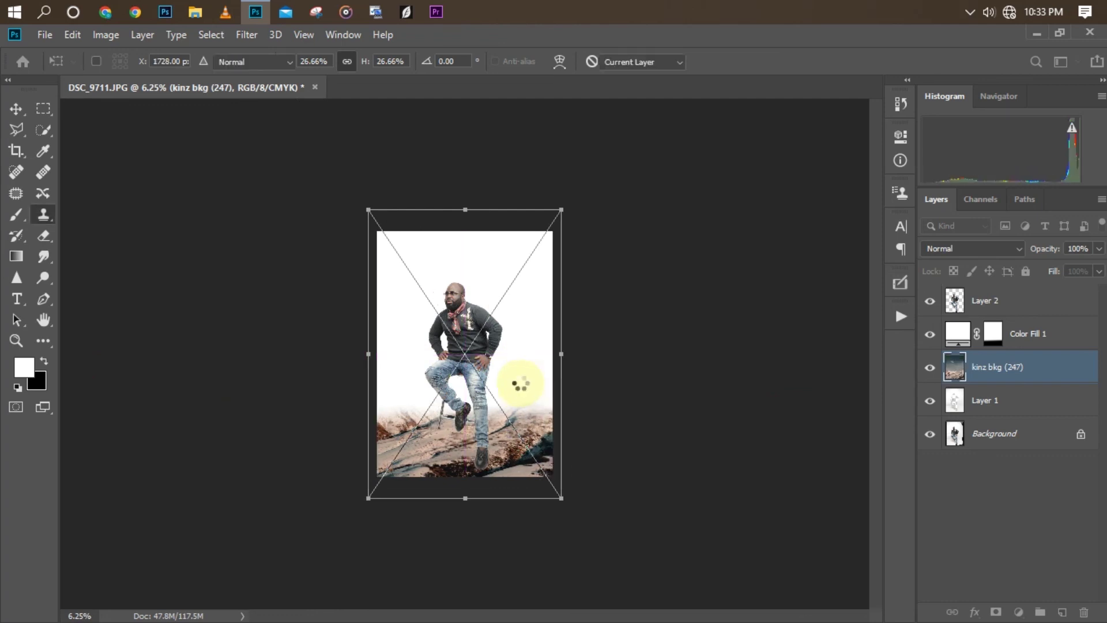
left_click_drag(1060, 367, 1066, 315)
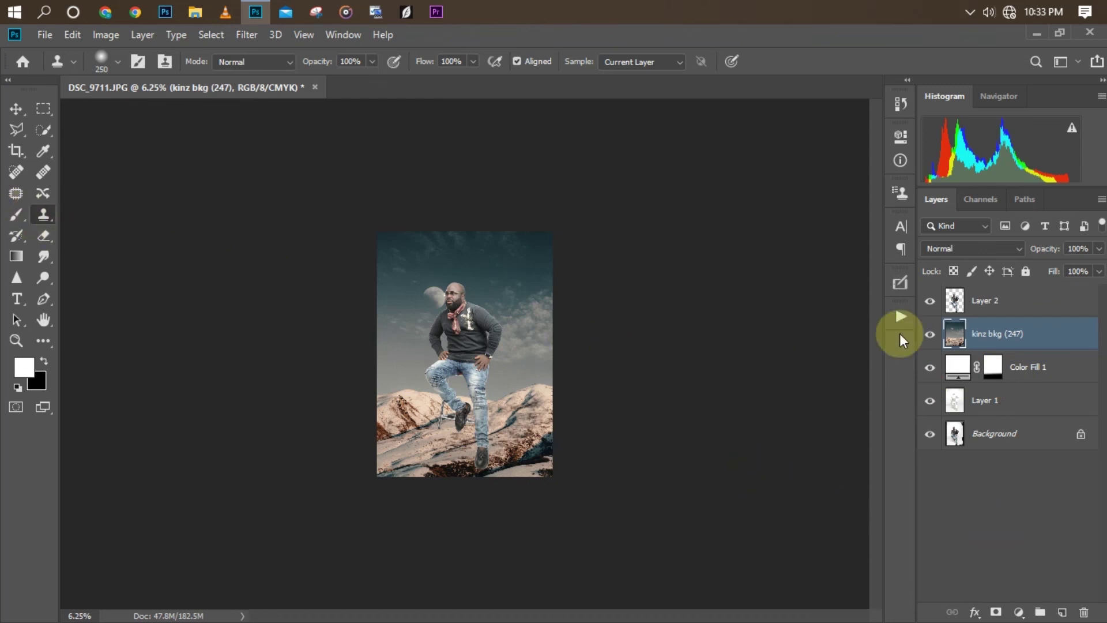
- Mask kinz bkg (247) with gradients fading it into white upward from the feet
left_click(995, 612)
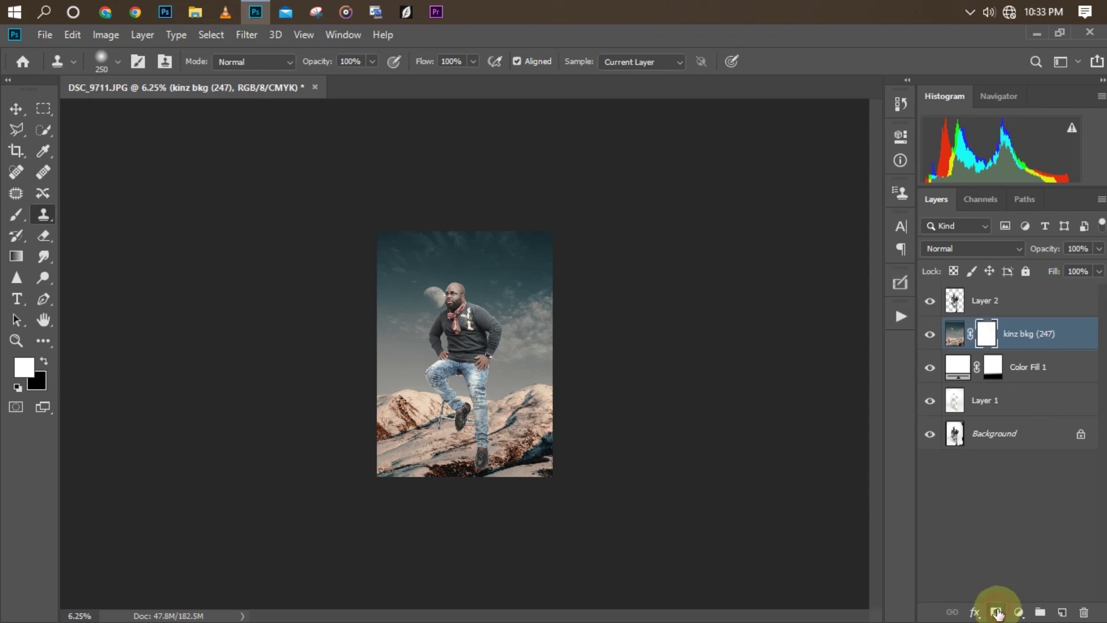
left_click(16, 255)
left_click_drag(468, 476, 467, 353)
left_click_drag(473, 444, 474, 343)
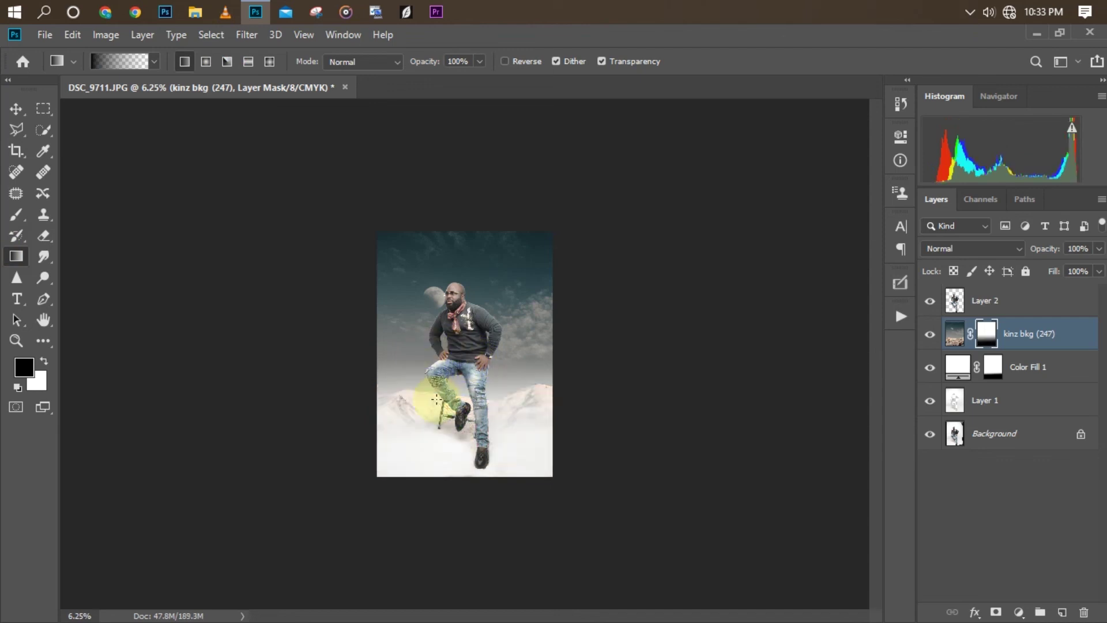
left_click_drag(464, 430, 467, 391)
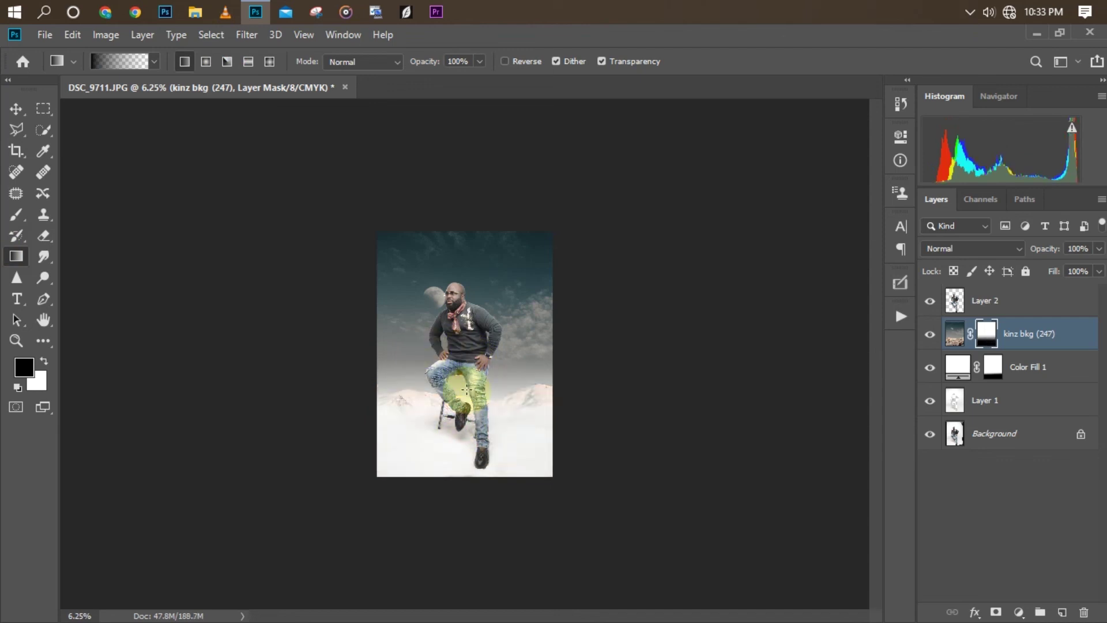
- Lower the kinz bkg (247) layer opacity to 40% and review the blend
left_click(1099, 249)
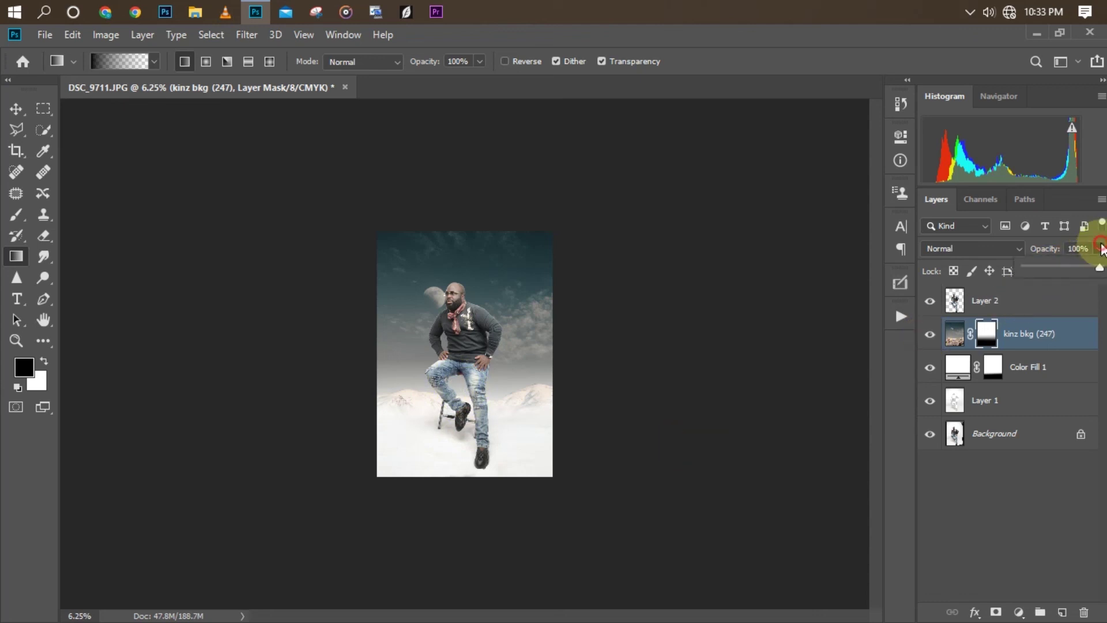
left_click_drag(1053, 265, 1055, 266)
key("ctrl+plus")
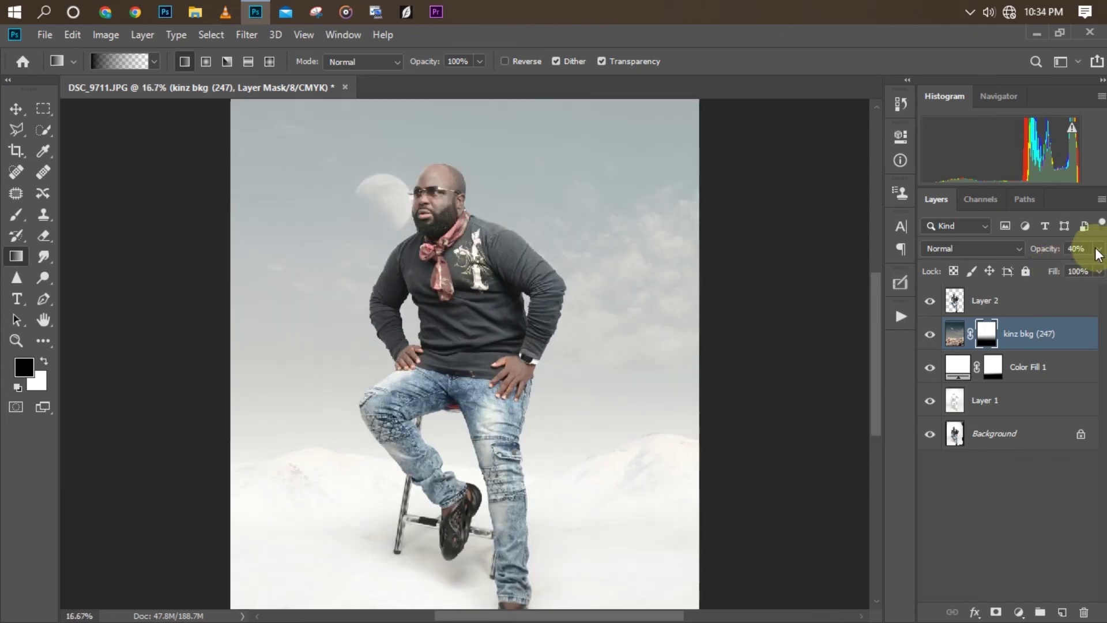
key("ctrl+minus")
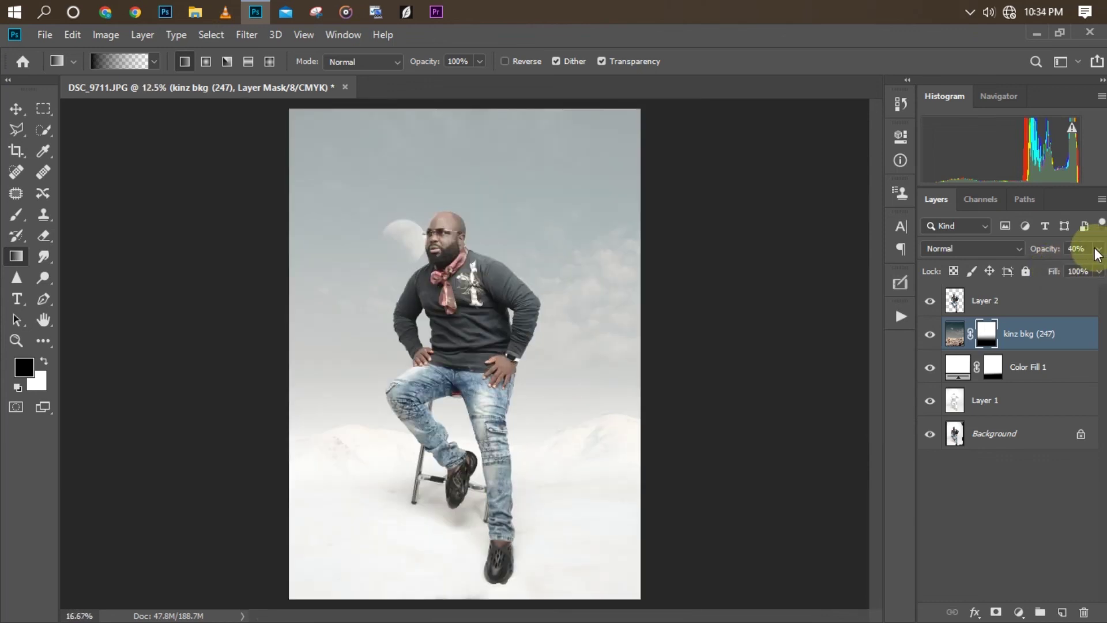
key("ctrl+minus")
key("ctrl+plus")
key("ctrl+minus")
key("ctrl+minus")
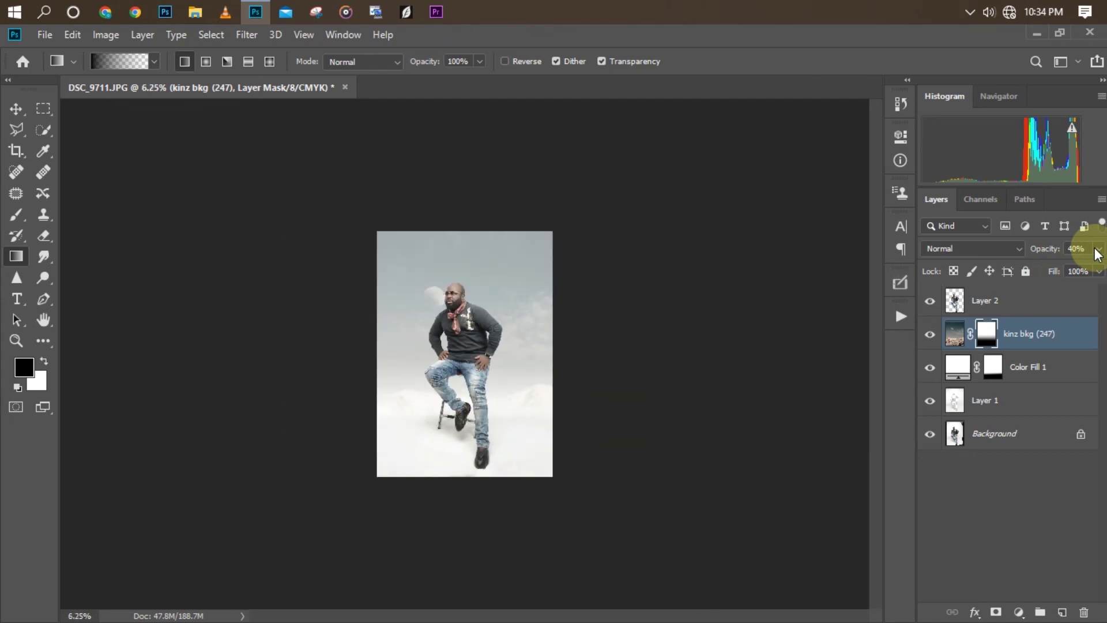